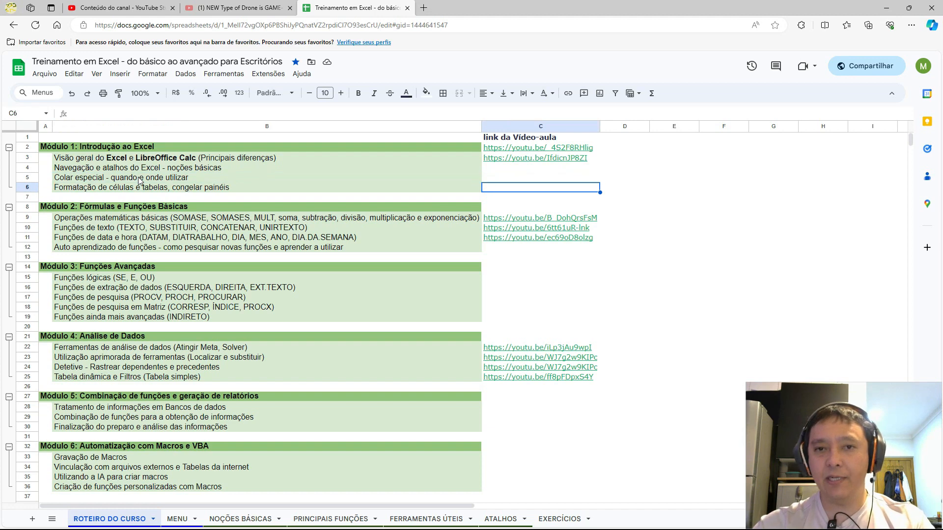
# Go to the topic on cell and table formatting and freezing panes in Módulo 1 of the course outline.
pyautogui.press('Right')
pyautogui.press('Left')
pyautogui.press('Right')
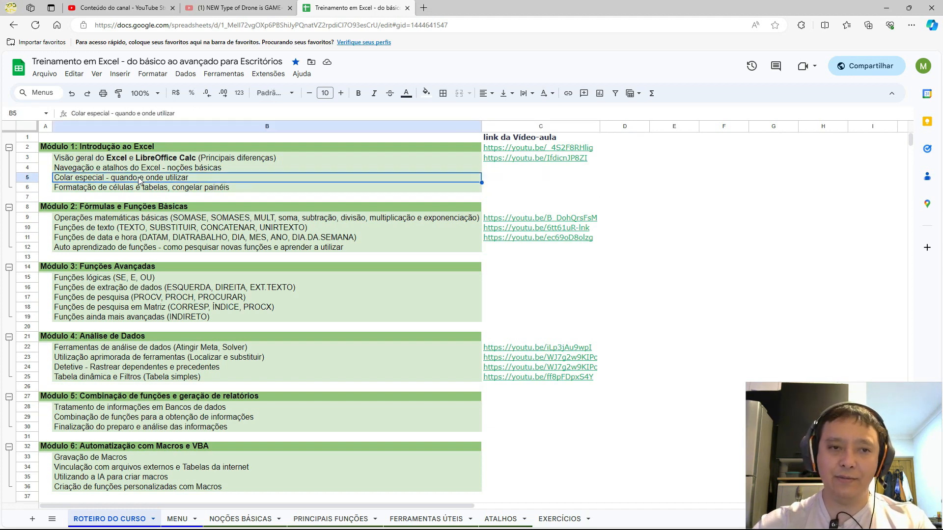
pyautogui.press('Left')
pyautogui.press('Down')
# Switch to the Pasta1 workbook in Excel for a look and return to the course outline in the browser.
pyautogui.hotkey('alt', 'Tab')
pyautogui.hotkey('alt', 'Tab')
pyautogui.hotkey('alt', 'Tab')
pyautogui.hotkey('alt', 'Tab')
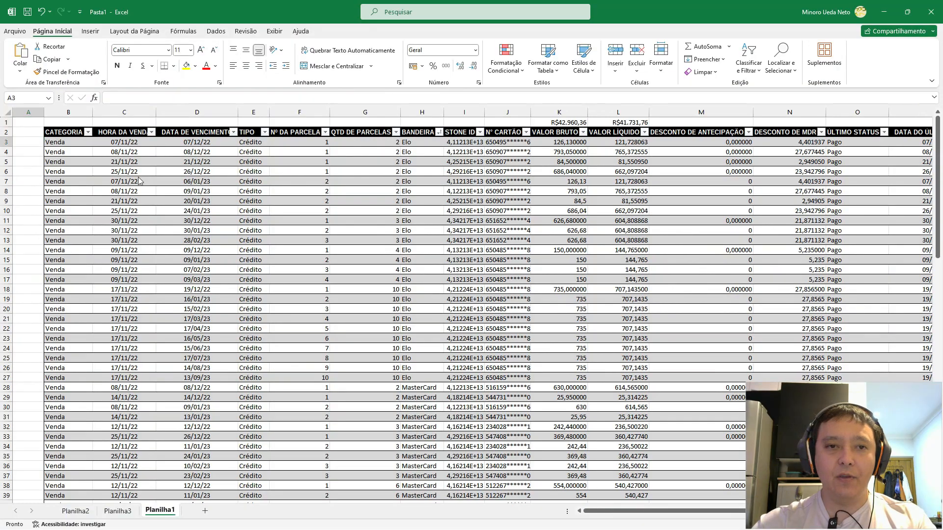
pyautogui.hotkey('alt', 'Tab')
pyautogui.hotkey('alt', 'shift', 'Tab')
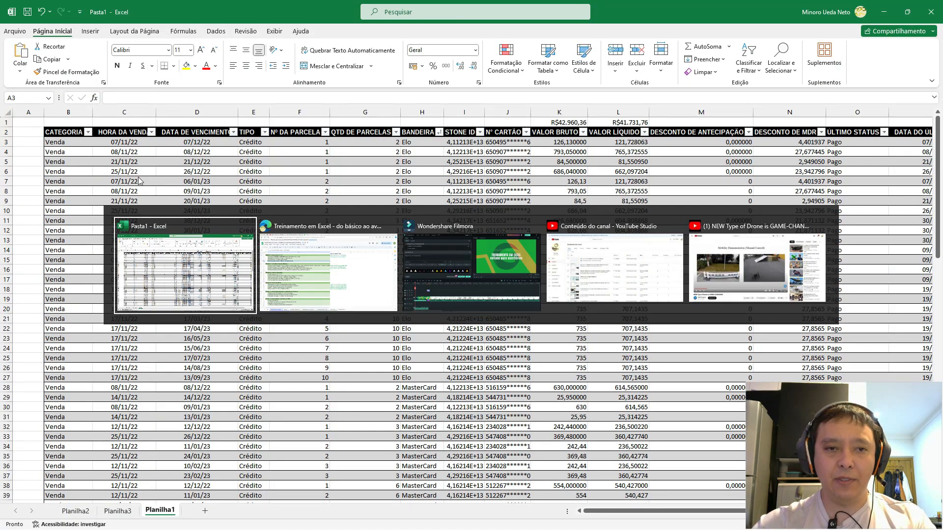
pyautogui.hotkey('alt', 'Tab')
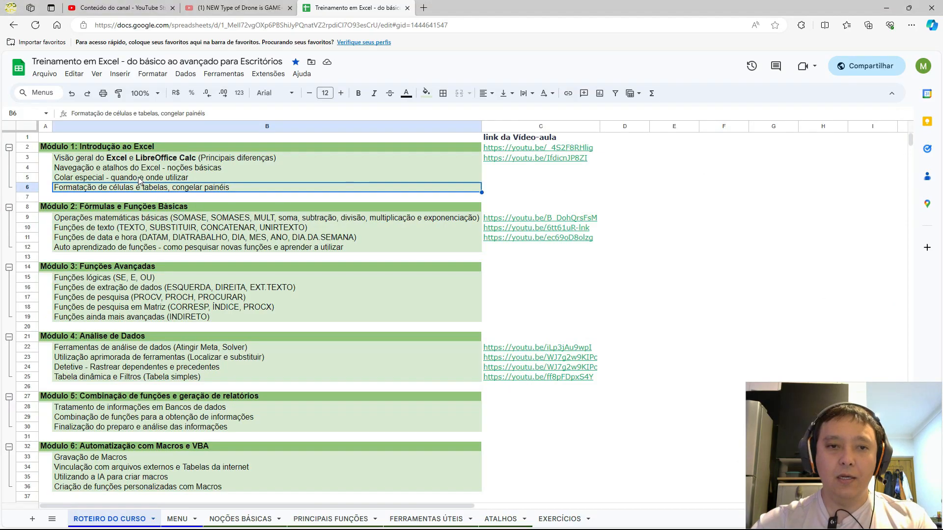
# Launch LibreOffice Calc and bring its new blank spreadsheet to the front, maximized.
pyautogui.press('super')
pyautogui.write('LIB')
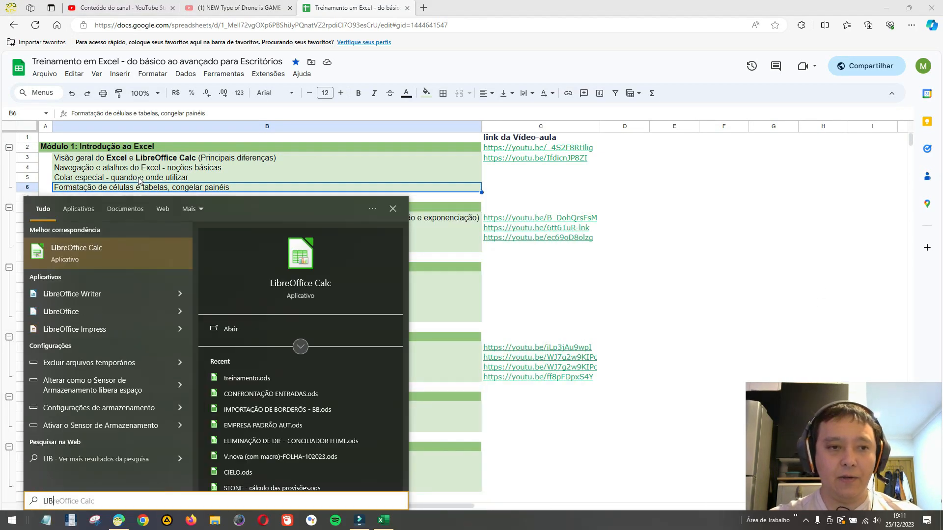
pyautogui.press('Return')
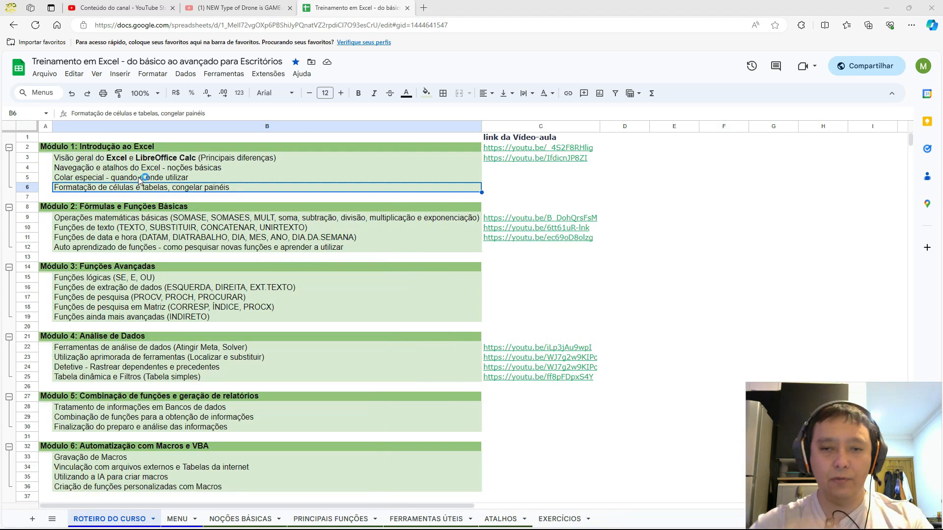
pyautogui.hotkey('alt', 'Tab')
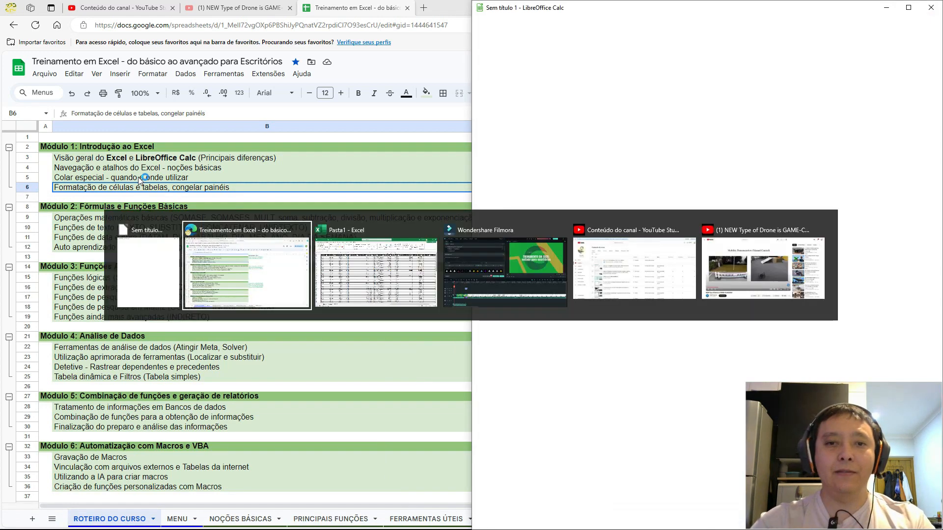
pyautogui.hotkey('alt', 'Tab')
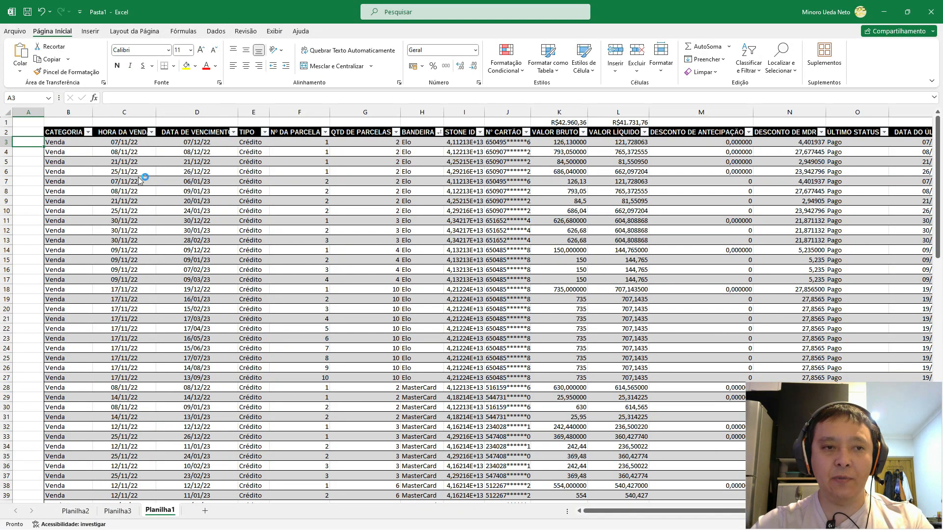
pyautogui.hotkey('alt', 'Tab')
pyautogui.hotkey('alt', 'Tab')
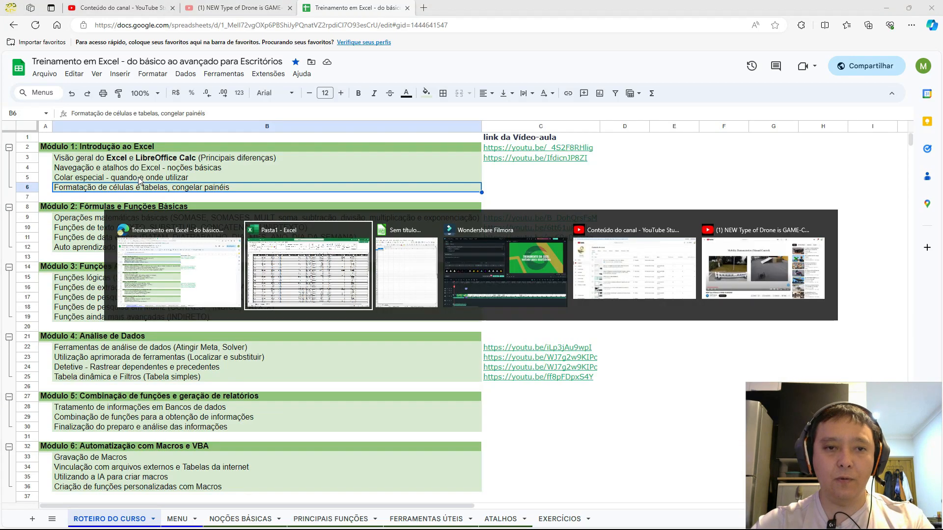
pyautogui.hotkey('alt', 'Tab')
pyautogui.hotkey('alt', 'Tab')
pyautogui.press('super+Up')
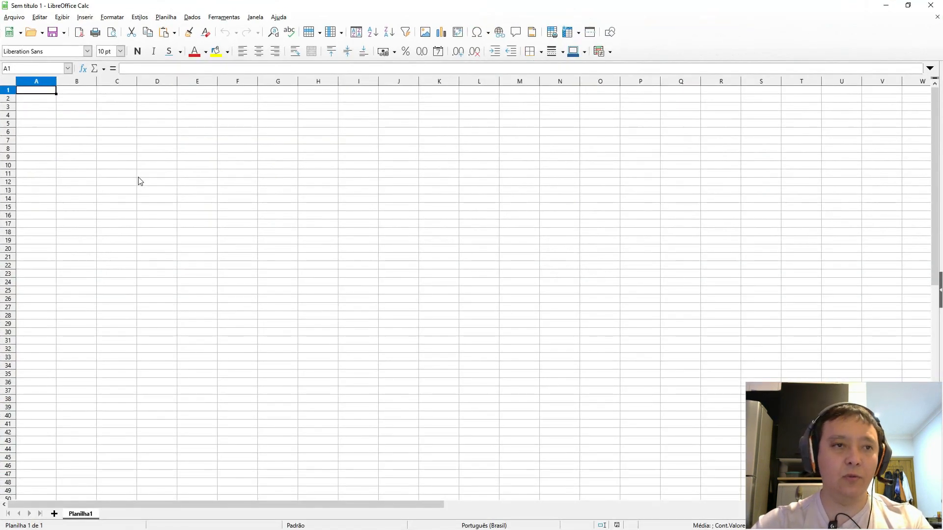
# Open treinamento.ods from the recently used documents.
pyautogui.click(22, 17)
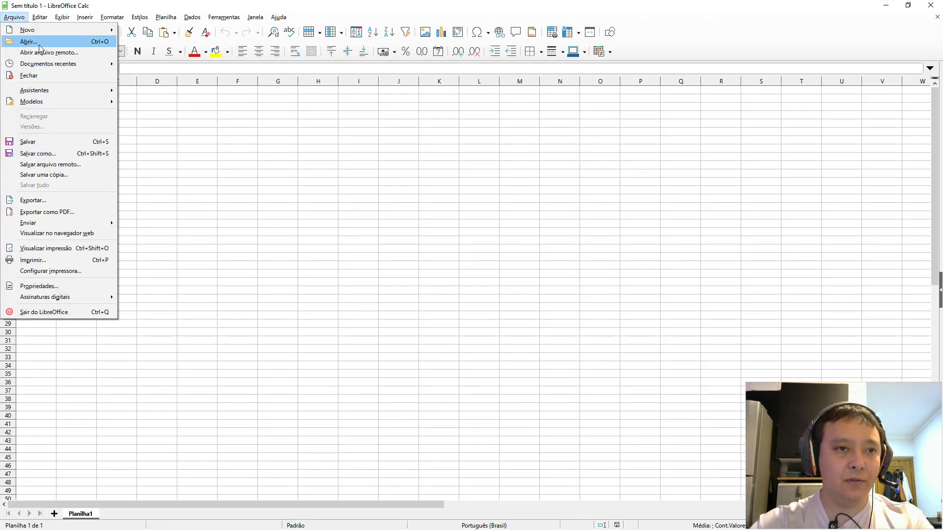
pyautogui.moveTo(67, 67)
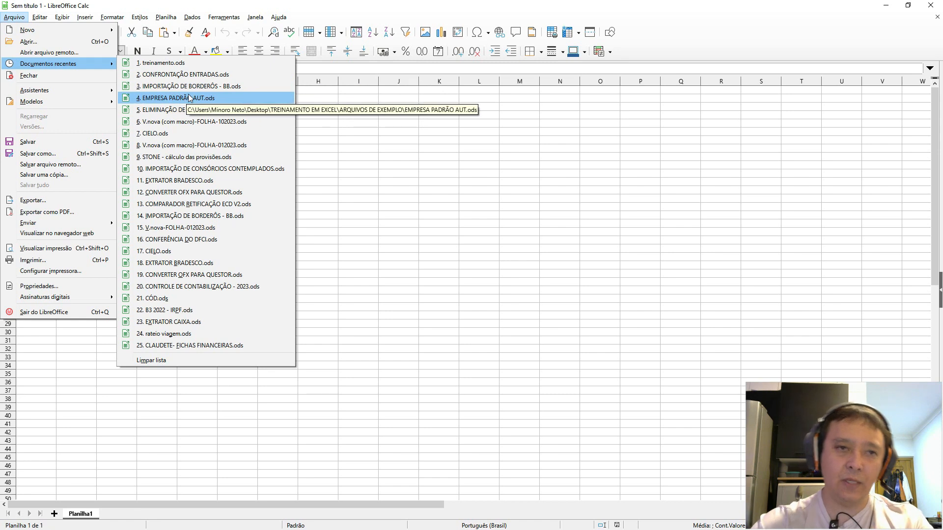
pyautogui.press('Down')
pyautogui.press('Down')
pyautogui.press('Up')
pyautogui.press('Up')
pyautogui.press('Up')
pyautogui.press('Up')
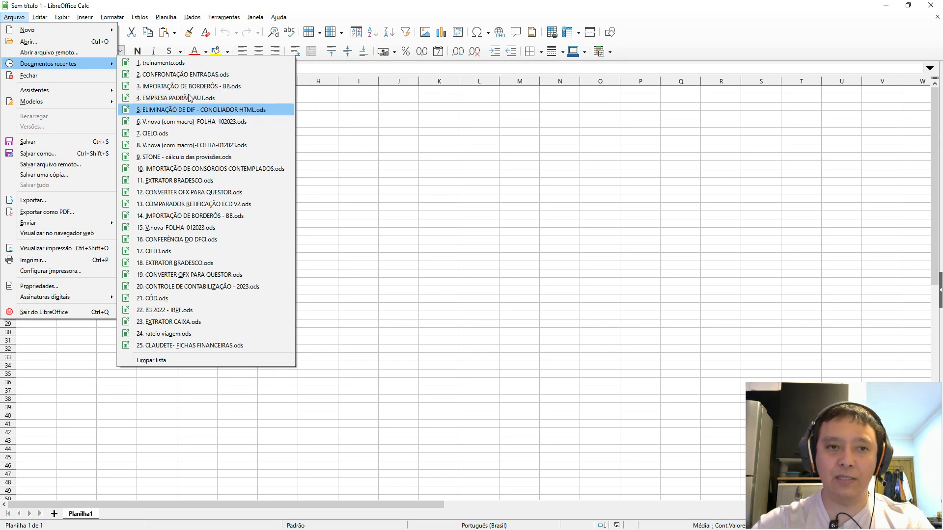
pyautogui.press('Up')
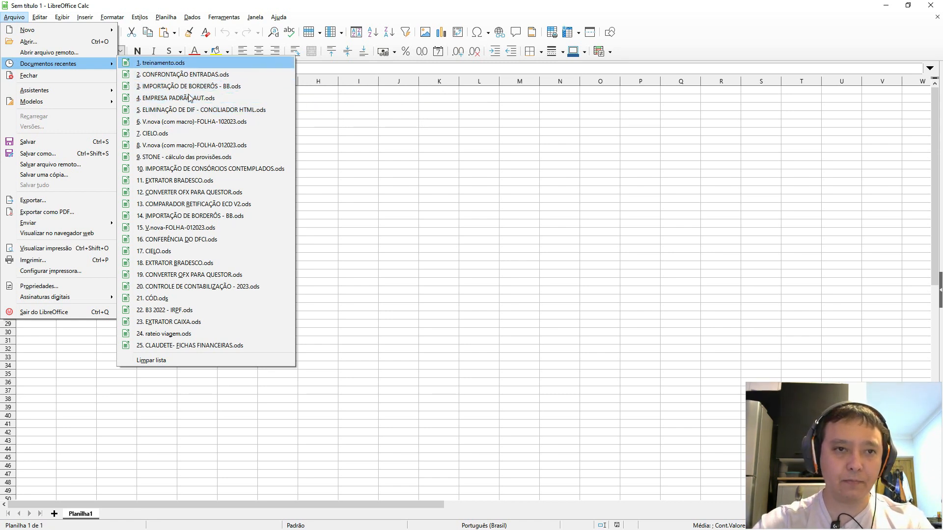
pyautogui.press('Return')
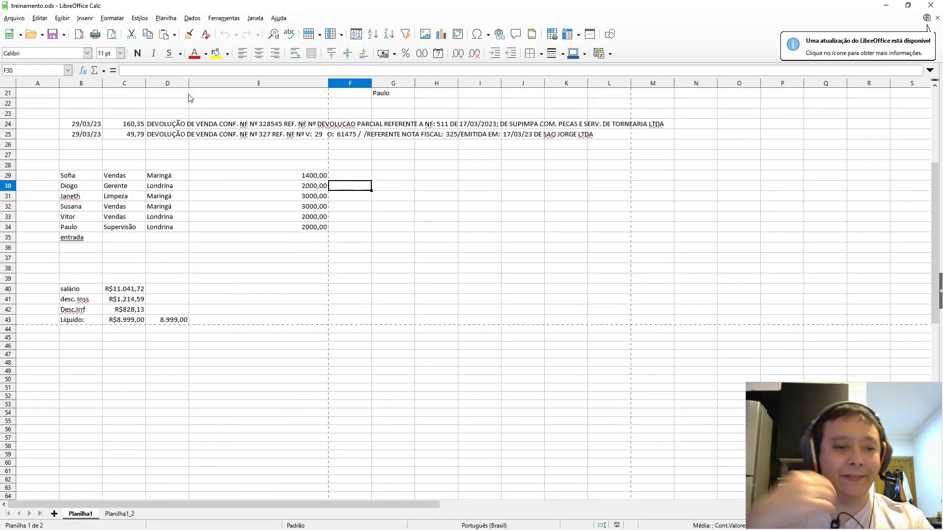
# Format the amounts in E29:E34 as numbers with two decimals and thousands separators, also trying the General format.
pyautogui.press('Left')
pyautogui.press('Up')
pyautogui.hotkey('ctrl', 'shift', 'Down')
pyautogui.hotkey('ctrl', 'shift', '1')
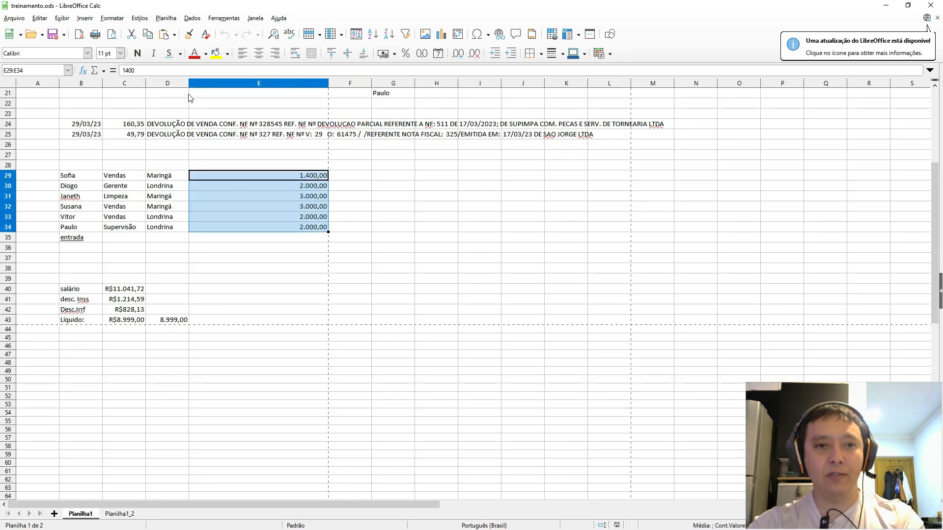
pyautogui.hotkey('ctrl', 'shift', '6')
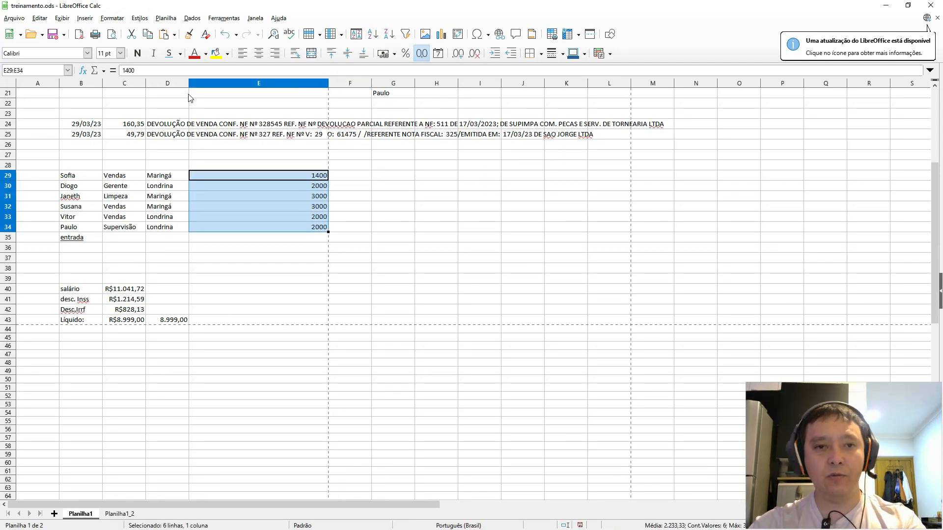
pyautogui.hotkey('ctrl', 'shift', '1')
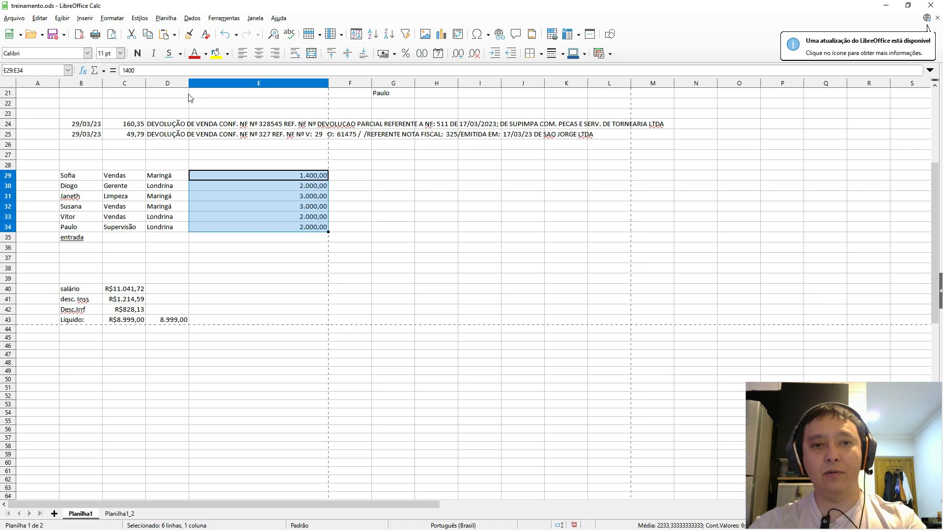
# Try the scientific and date formats on the amounts in E29:E34, ending with the General format.
pyautogui.hotkey('ctrl', 'shift', '2')
pyautogui.hotkey('ctrl', 'shift', '2')
pyautogui.hotkey('ctrl', 'shift', '2')
pyautogui.hotkey('ctrl', 'shift', '3')
pyautogui.hotkey('ctrl', 'shift', '6')
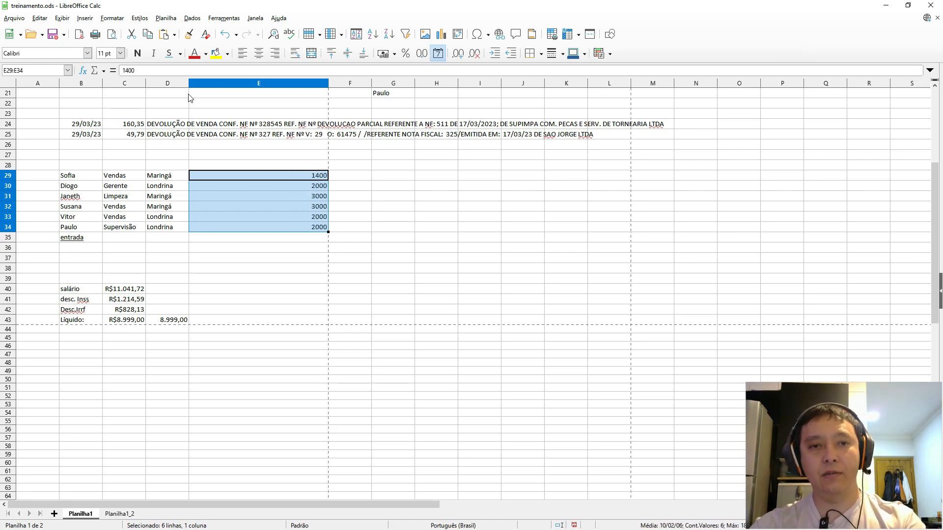
# Try the currency and percentage formats on E29:E34, then set the amounts to two decimals with thousands separators.
pyautogui.hotkey('ctrl', 'shift', '4')
pyautogui.hotkey('ctrl', 'shift', '6')
pyautogui.hotkey('ctrl', 'shift', '4')
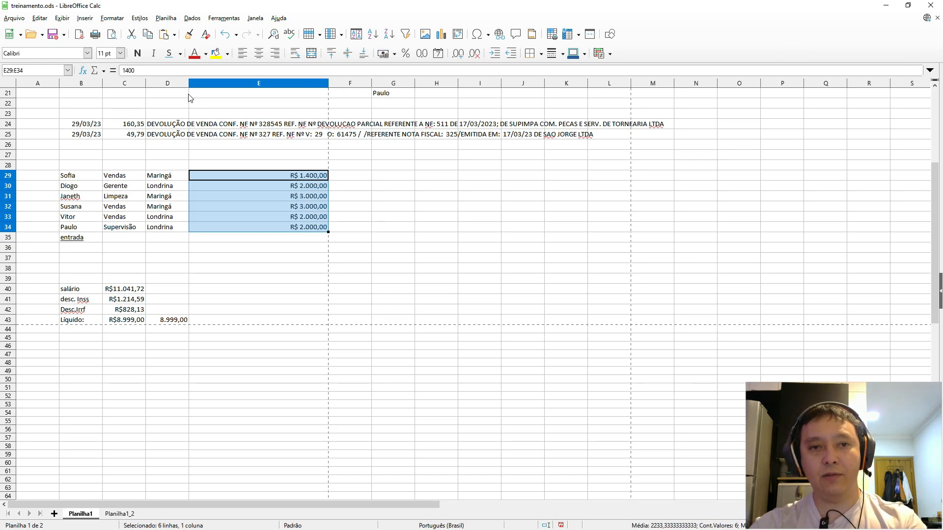
pyautogui.hotkey('ctrl', 'shift', '5')
pyautogui.hotkey('ctrl', 'shift', '6')
pyautogui.hotkey('ctrl', 'shift', '1')
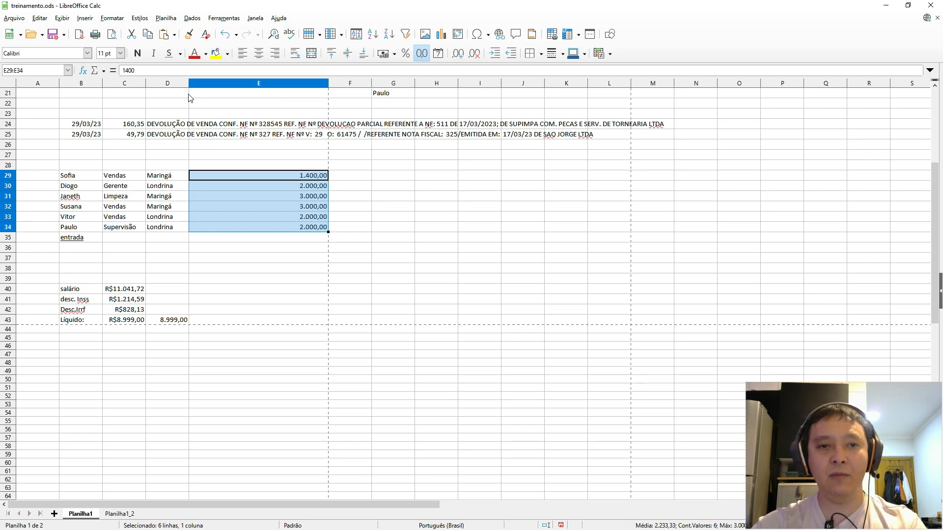
# Select the whole staff table in B29:E34.
pyautogui.press('Left')
pyautogui.press('Left')
pyautogui.press('Left')
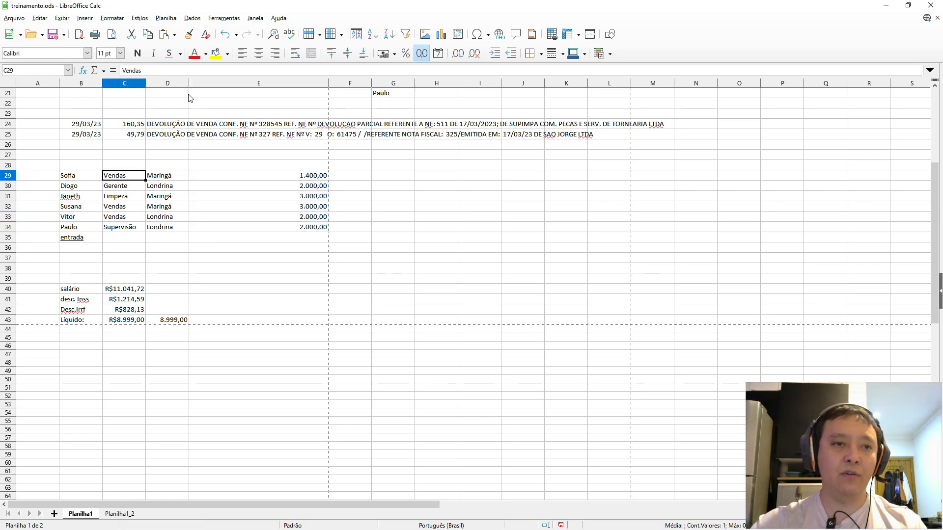
pyautogui.hotkey('ctrl', 'shift', 'Down')
pyautogui.hotkey('shift', 'Right')
pyautogui.hotkey('shift', 'Right')
pyautogui.hotkey('shift', 'Right')
pyautogui.hotkey('shift', 'Right')
pyautogui.hotkey('shift', 'Left')
pyautogui.hotkey('shift', 'Up')
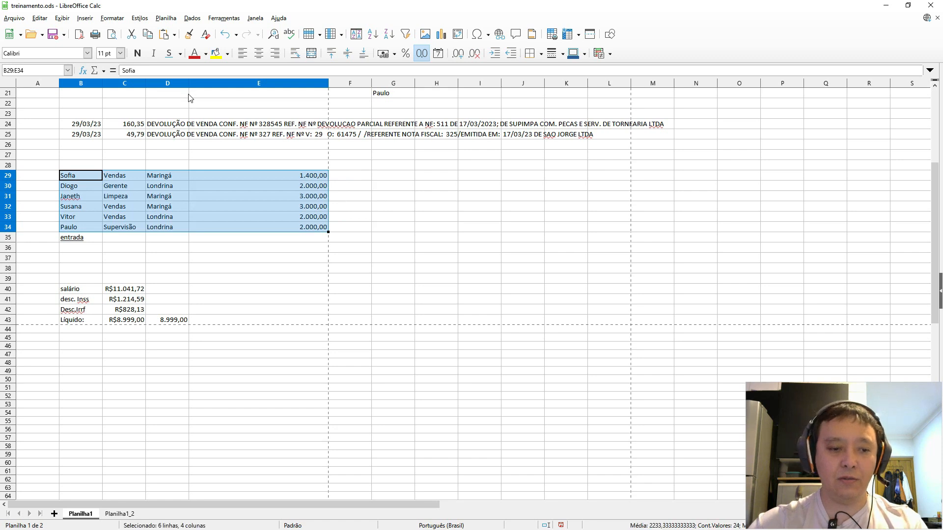
# Open the cell formatting settings for the table and review the number, font, font effects, alignment, border and background options.
pyautogui.hotkey('ctrl', '1')
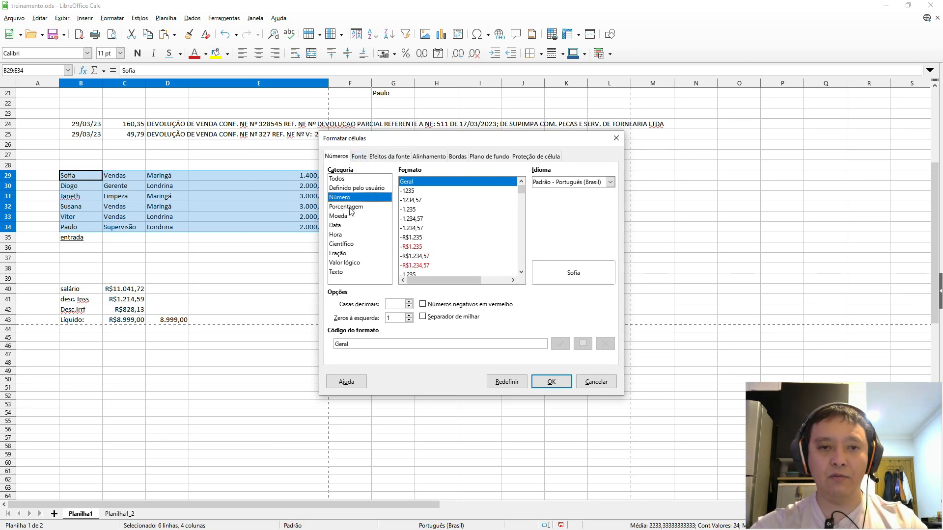
pyautogui.click(359, 156)
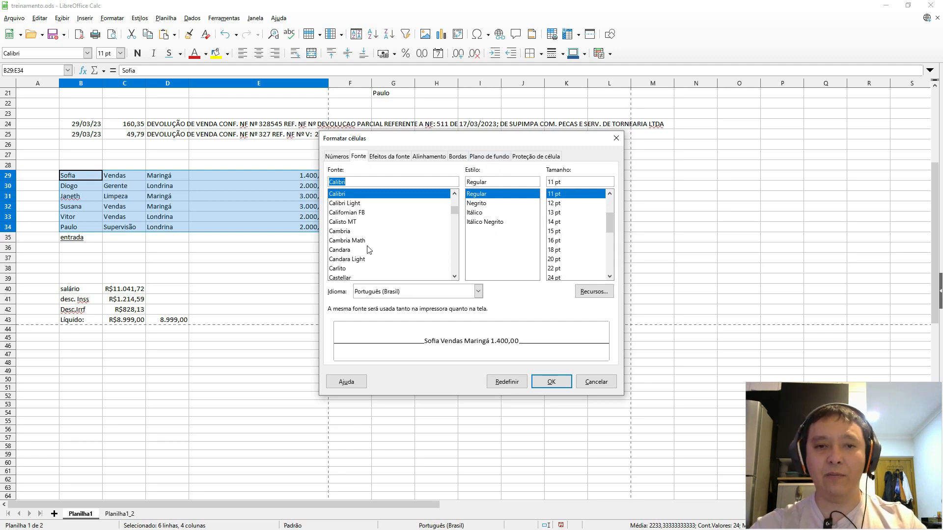
pyautogui.click(389, 156)
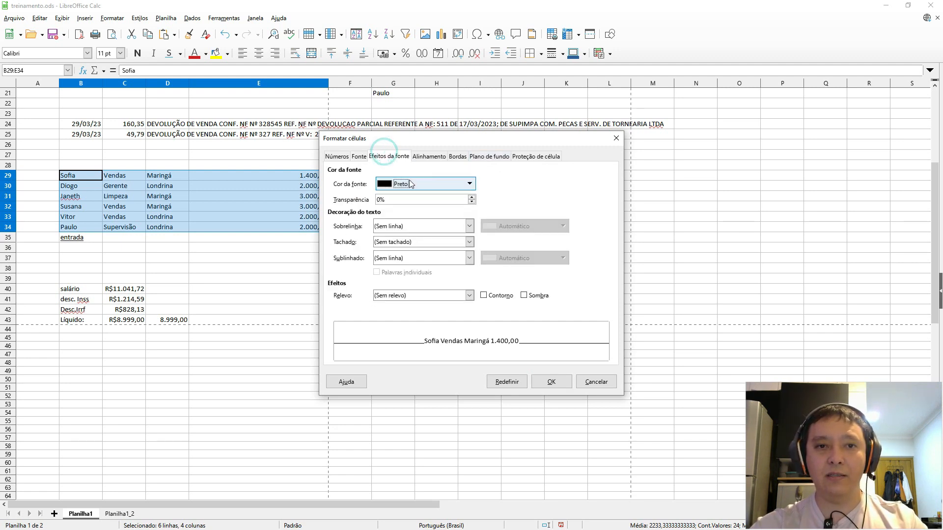
pyautogui.click(430, 157)
pyautogui.click(462, 156)
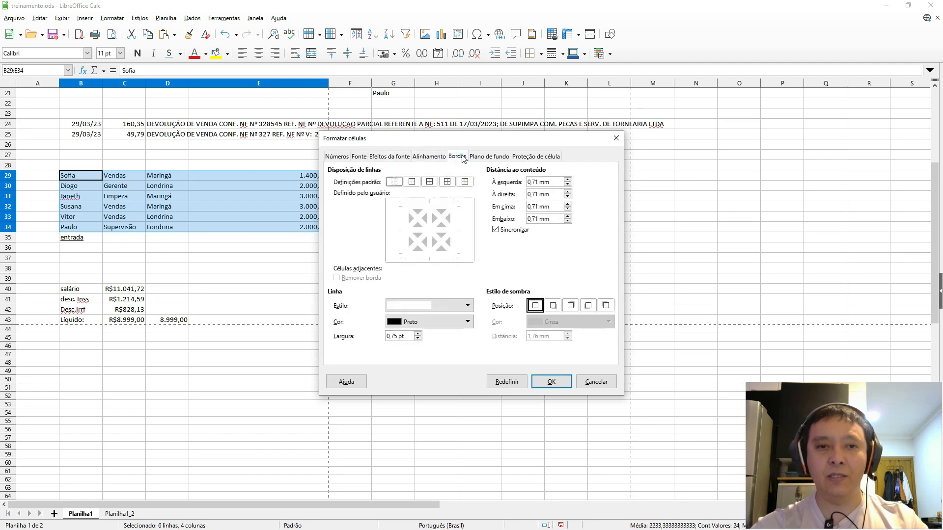
pyautogui.click(430, 157)
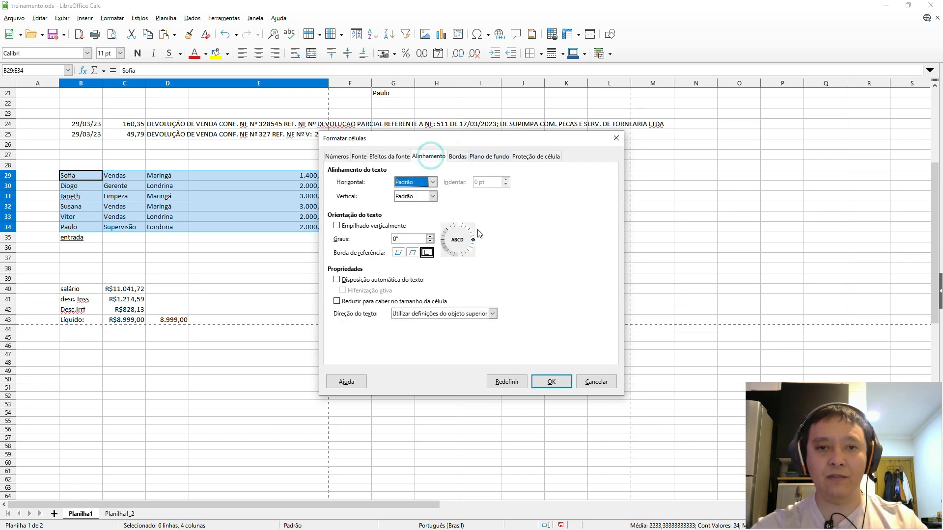
pyautogui.click(464, 156)
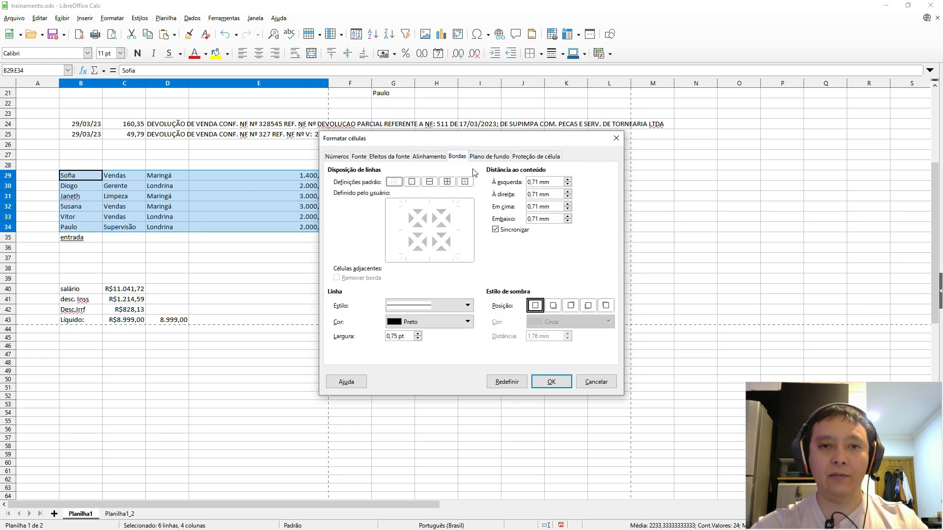
pyautogui.click(490, 157)
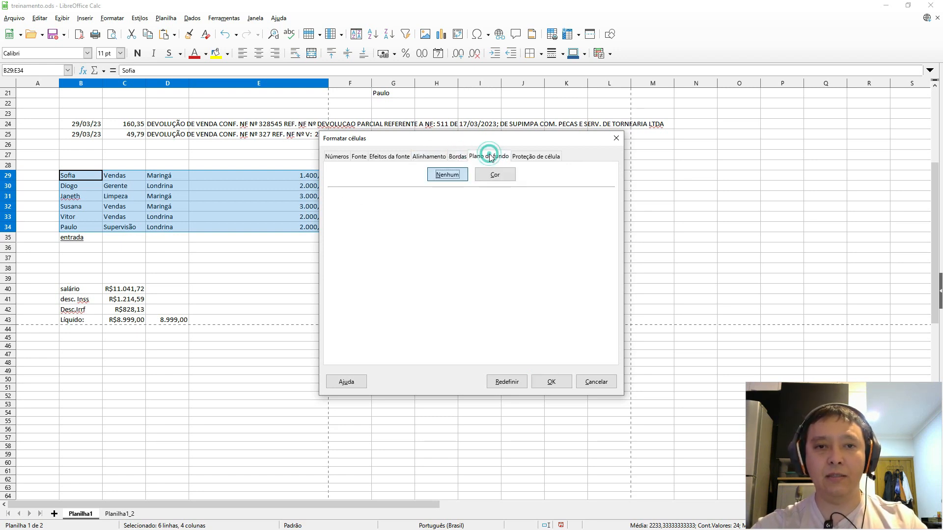
# Try custom border lines for the selected table by toggling individual lines in the user-defined border layout.
pyautogui.click(456, 158)
pyautogui.click(431, 235)
pyautogui.click(451, 224)
pyautogui.click(442, 218)
pyautogui.click(442, 229)
pyautogui.click(439, 206)
pyautogui.click(440, 218)
pyautogui.click(440, 219)
pyautogui.click(439, 219)
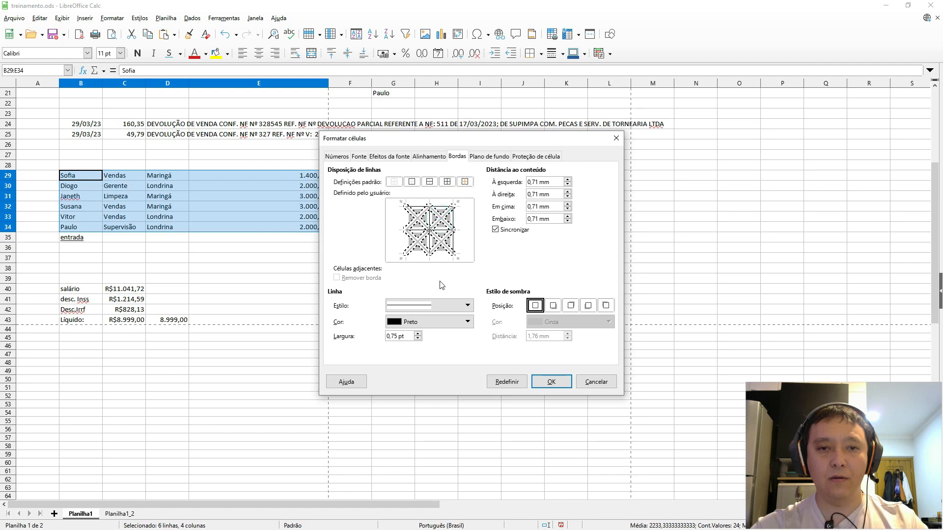
pyautogui.click(448, 257)
pyautogui.click(404, 225)
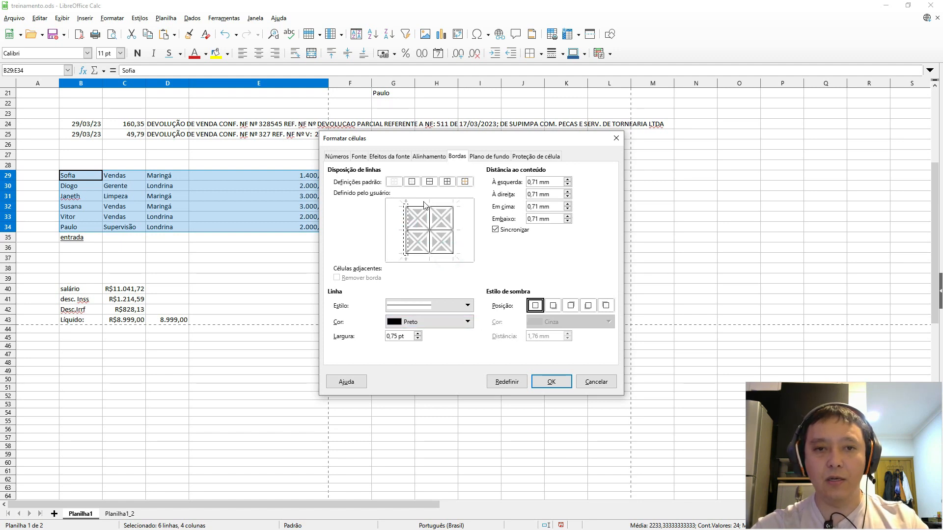
# Try the preset border arrangements for the selected staff table, including outer border only and outer border with horizontal lines, ending with no borders.
pyautogui.click(446, 182)
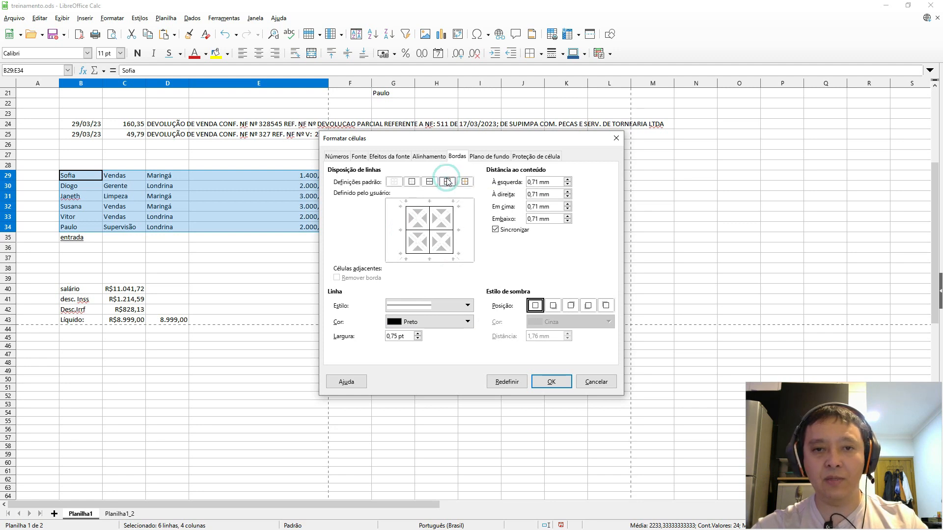
pyautogui.click(393, 182)
pyautogui.click(413, 182)
pyautogui.click(429, 182)
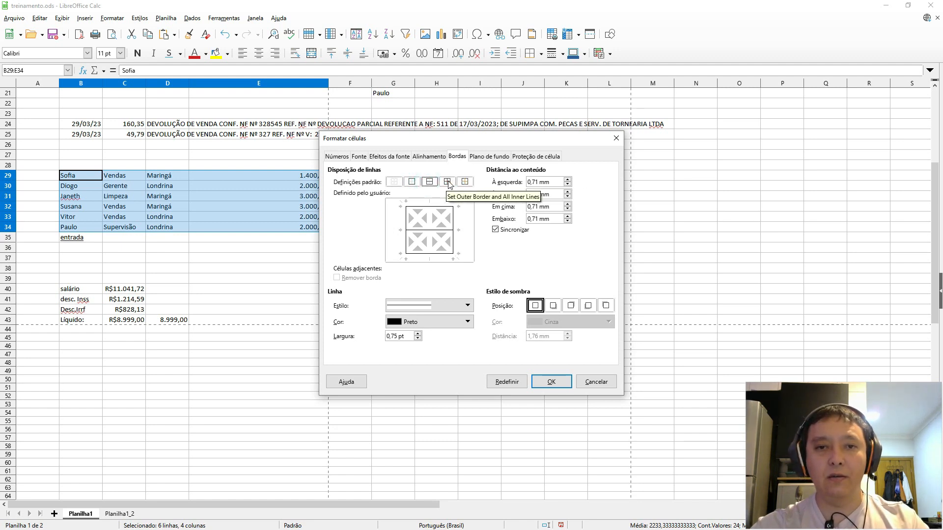
pyautogui.click(464, 183)
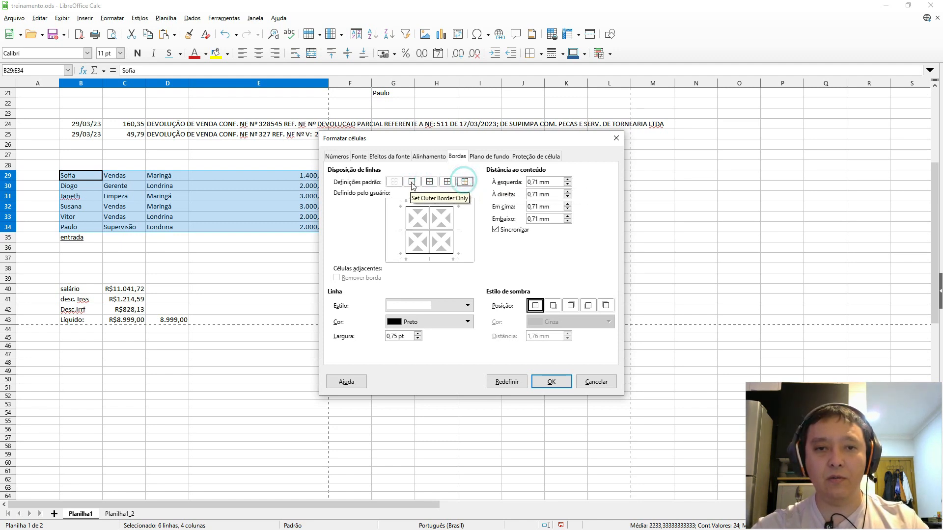
pyautogui.click(394, 182)
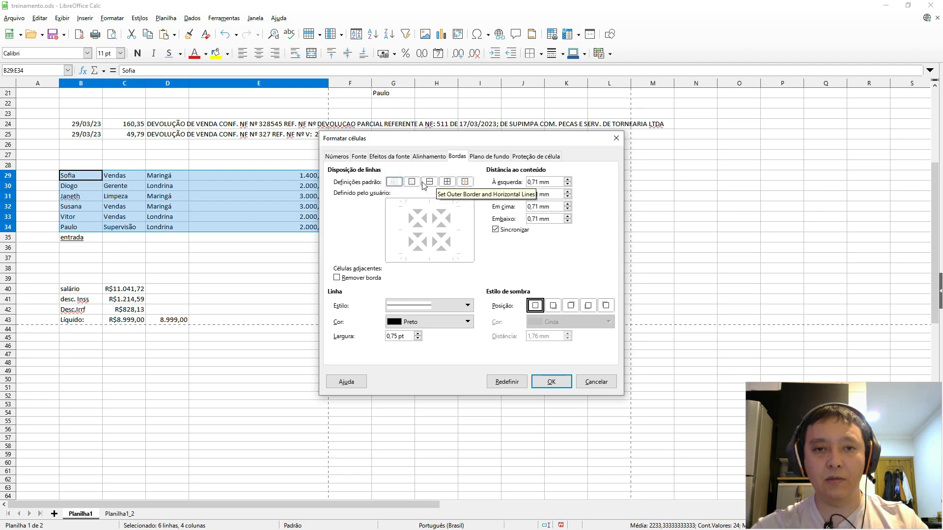
# Review the background, cell protection and number options in the cell formatting settings.
pyautogui.click(490, 157)
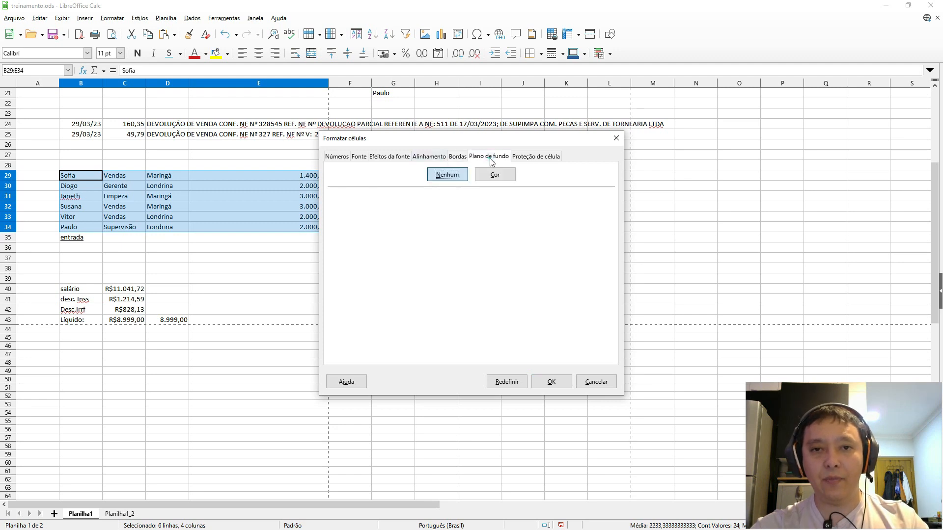
pyautogui.click(540, 157)
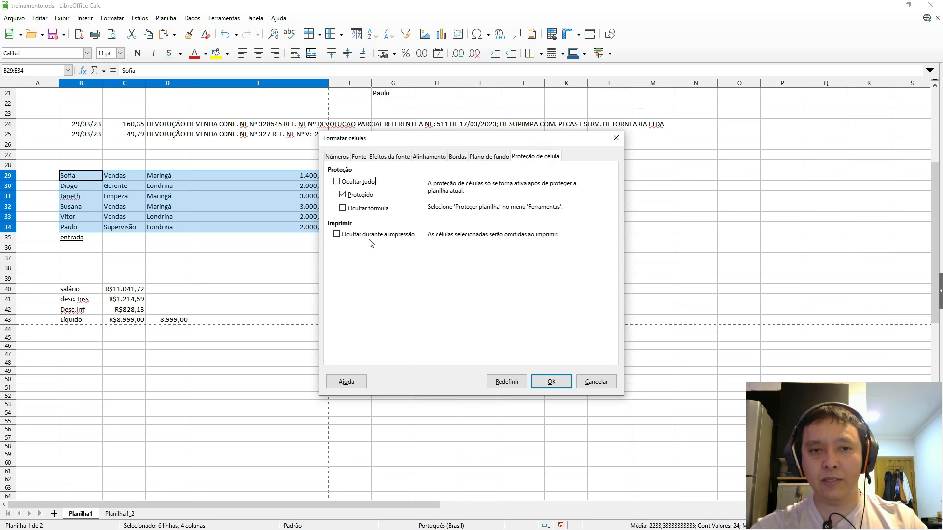
pyautogui.click(333, 156)
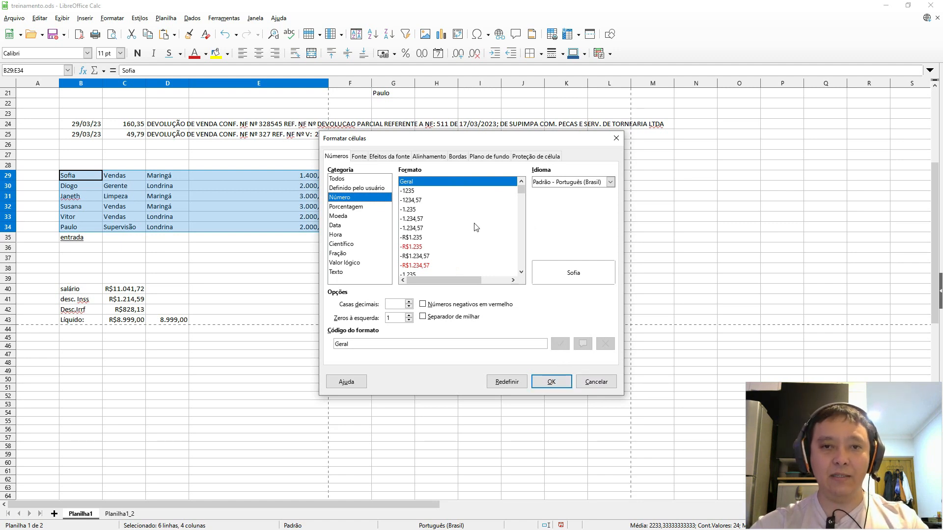
# Apply an outer border and all inner lines to the staff table in B29:E34.
pyautogui.click(455, 157)
pyautogui.click(447, 181)
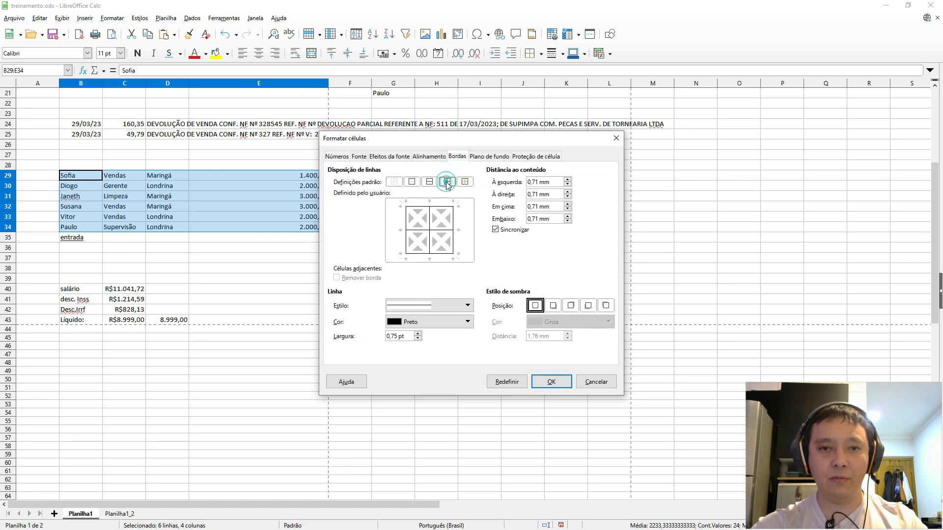
pyautogui.click(549, 381)
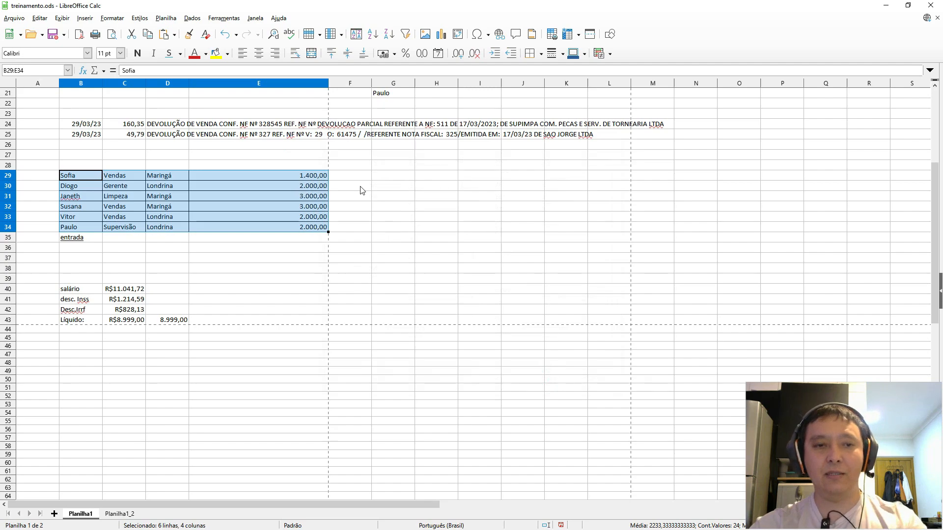
# Switch to the Excel workbook Pasta1, select the whole sales table from its CATEGORIA header, and go back to that header cell.
pyautogui.hotkey('alt', 'Tab')
pyautogui.press('Up')
pyautogui.press('Right')
pyautogui.hotkey('ctrl', 'shift', 'Down')
pyautogui.hotkey('ctrl', 'shift', 'Right')
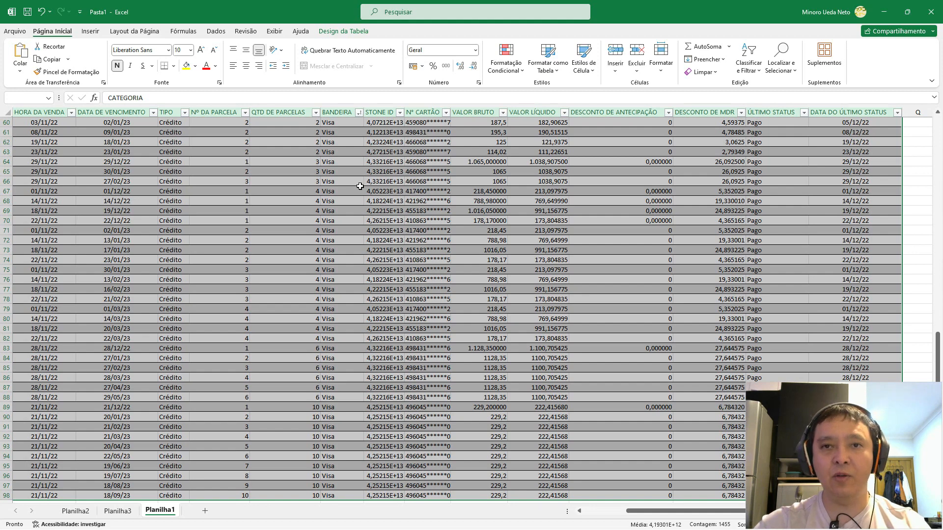
pyautogui.press('Up')
pyautogui.press('Down')
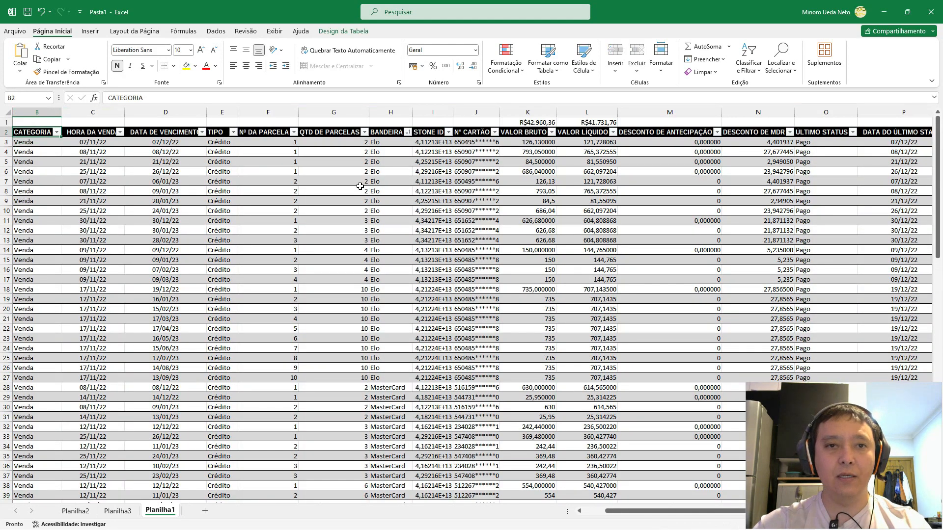
# Preview the Format as Table styles on the Excel sales table without applying one, and return to LibreOffice Calc.
pyautogui.click(558, 60)
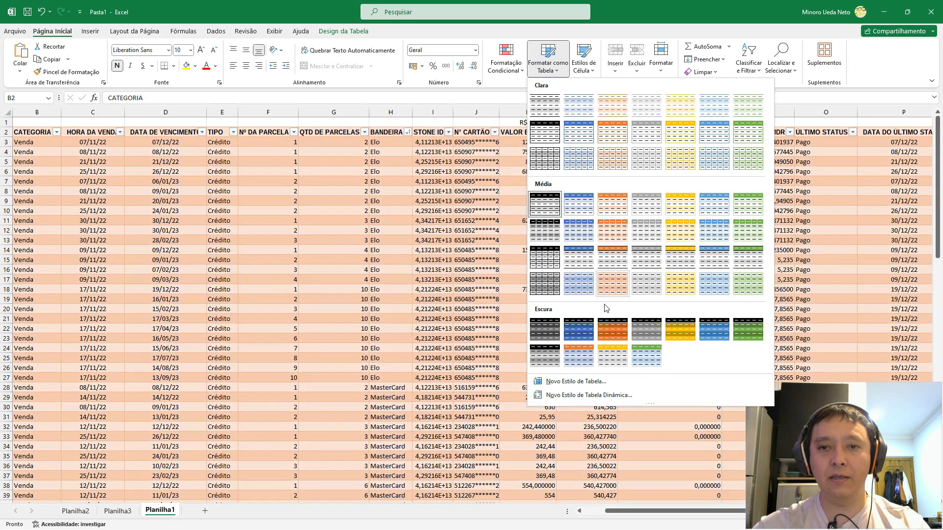
pyautogui.click(380, 229)
pyautogui.hotkey('alt', 'Tab')
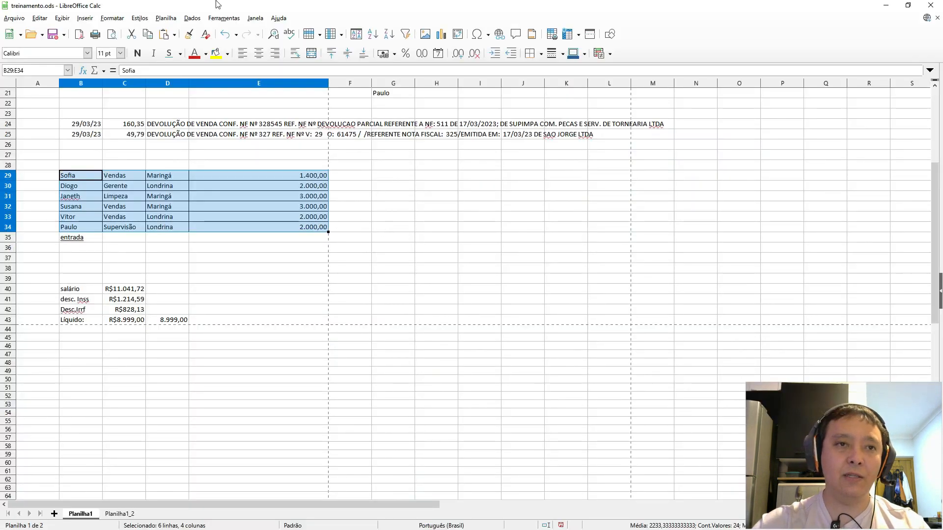
# Open the AutoFormat styles for the selected staff table and compare the previews of the listed formats.
pyautogui.click(169, 19)
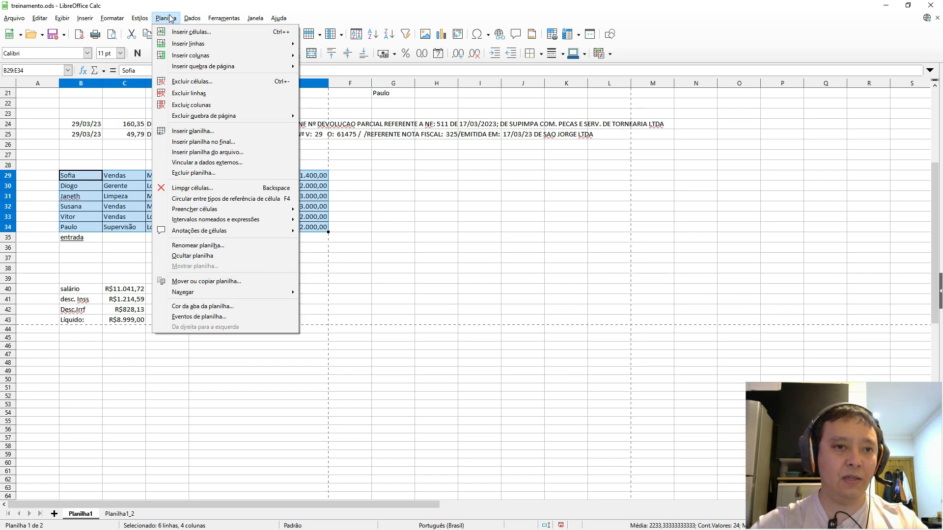
pyautogui.click(140, 18)
pyautogui.moveTo(112, 18)
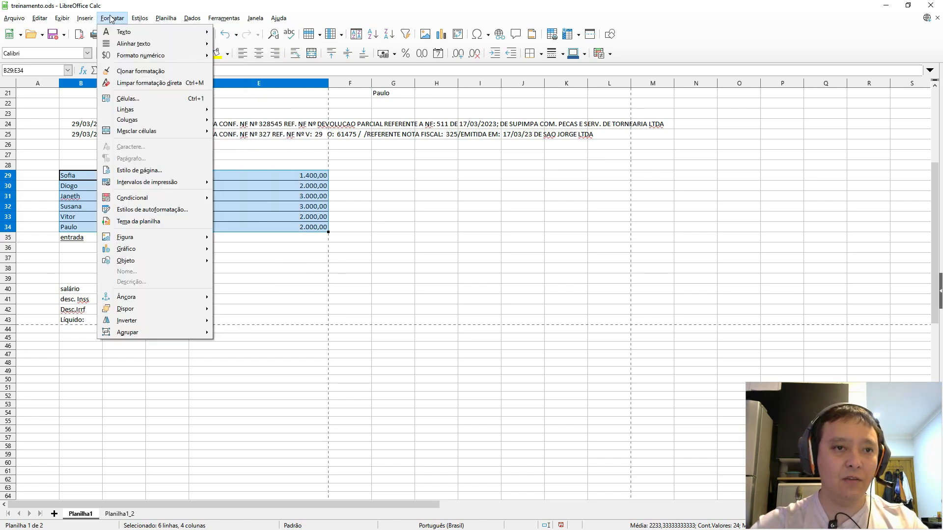
pyautogui.click(165, 210)
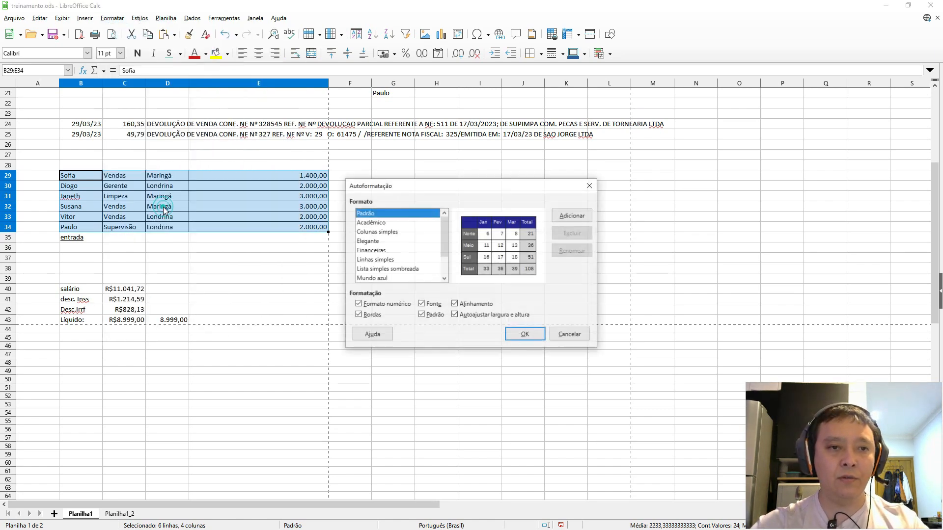
pyautogui.click(376, 278)
pyautogui.press('Up')
pyautogui.press('Up')
pyautogui.press('Up')
pyautogui.press('Up')
pyautogui.press('Down')
pyautogui.press('Down')
pyautogui.press('Down')
pyautogui.press('Down')
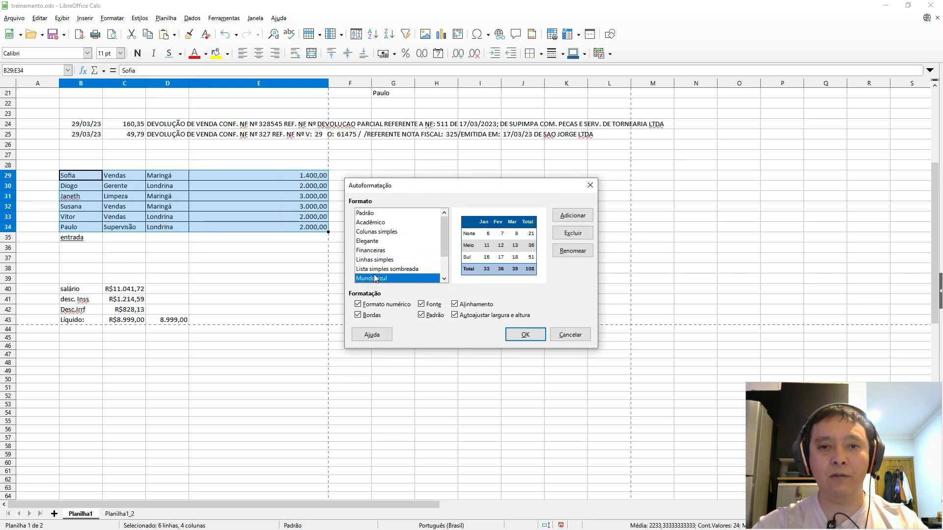
# Apply the Mundo da alvorada autoformat to the staff table.
pyautogui.press('Down')
pyautogui.press('Down')
pyautogui.press('Up')
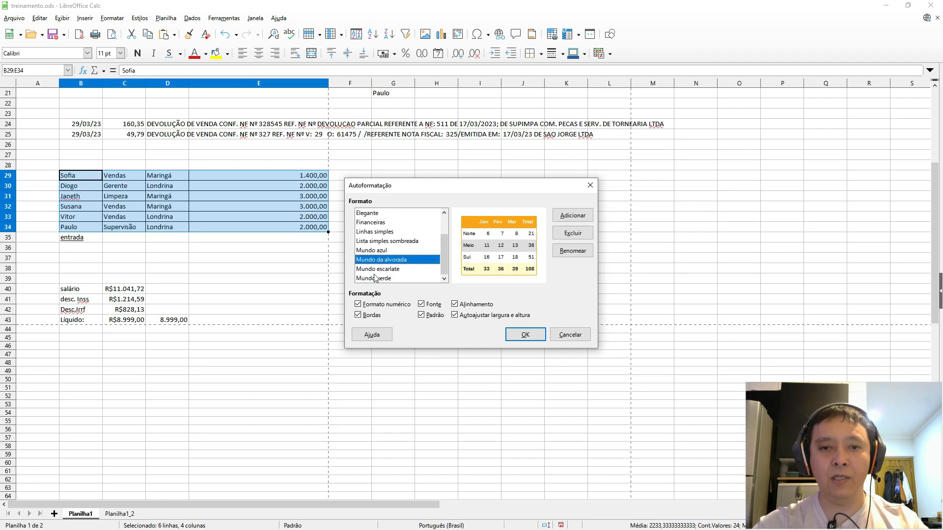
pyautogui.press('Return')
pyautogui.press('Down')
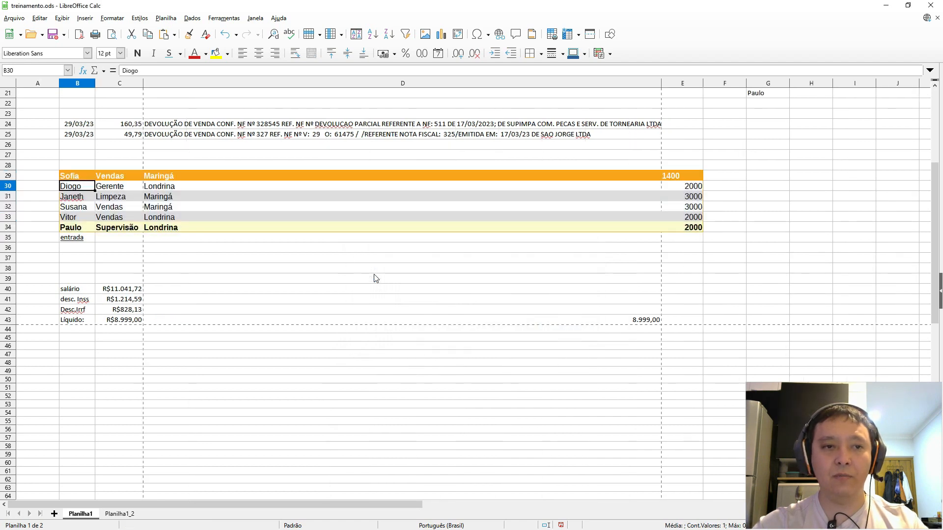
# Undo the autoformat on the staff table and place the cursor on cell B29.
pyautogui.hotkey('ctrl', 'z')
pyautogui.press('Down')
pyautogui.press('Up')
pyautogui.press('Right')
pyautogui.press('Up')
pyautogui.press('Left')
pyautogui.press('Down')
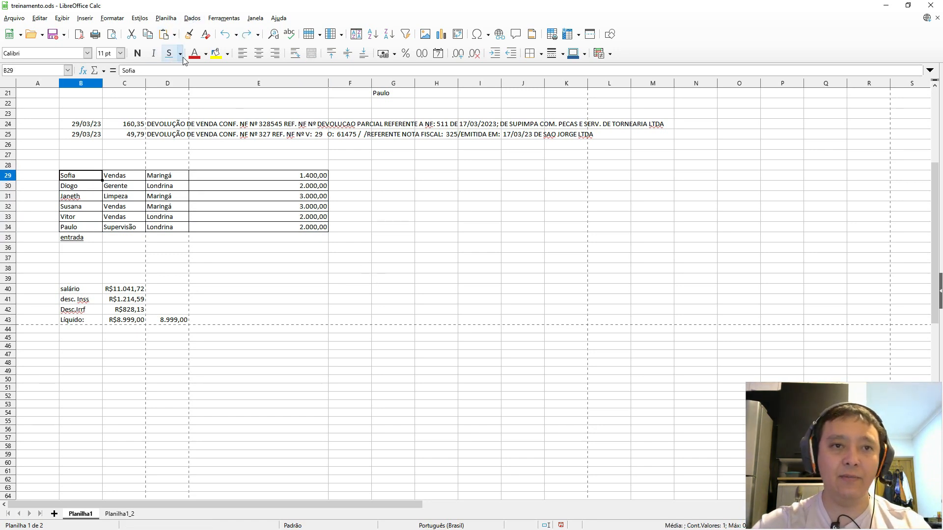
# Dock the Calc window beside the Excel workbook and switch to the course outline spreadsheet in the browser to check the lesson topic.
pyautogui.press('super+Right')
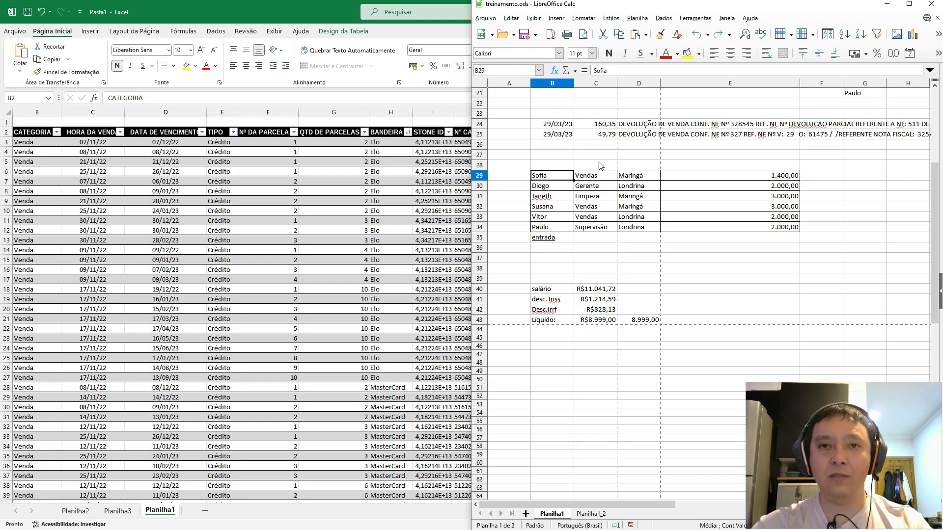
pyautogui.hotkey('alt', 'Tab')
pyautogui.press('Tab')
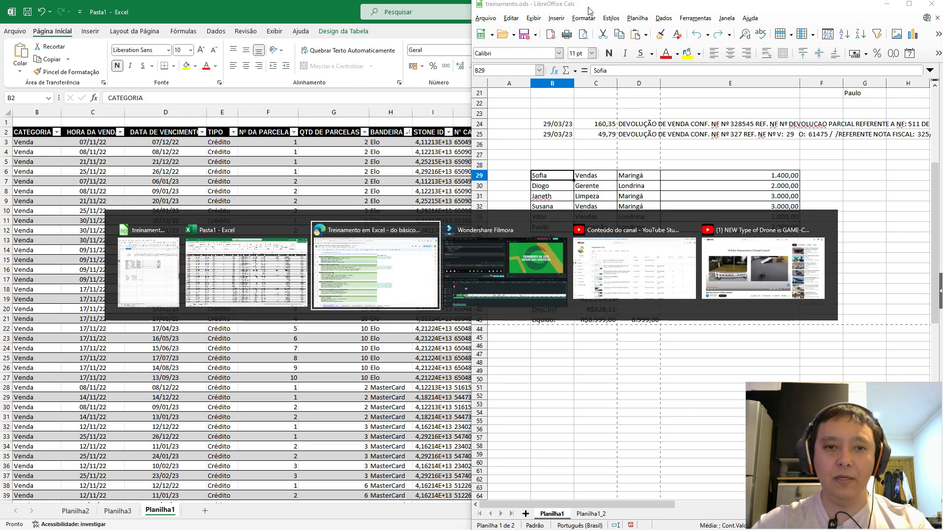
pyautogui.press('Up')
pyautogui.press('Up')
pyautogui.press('Down')
pyautogui.press('Down')
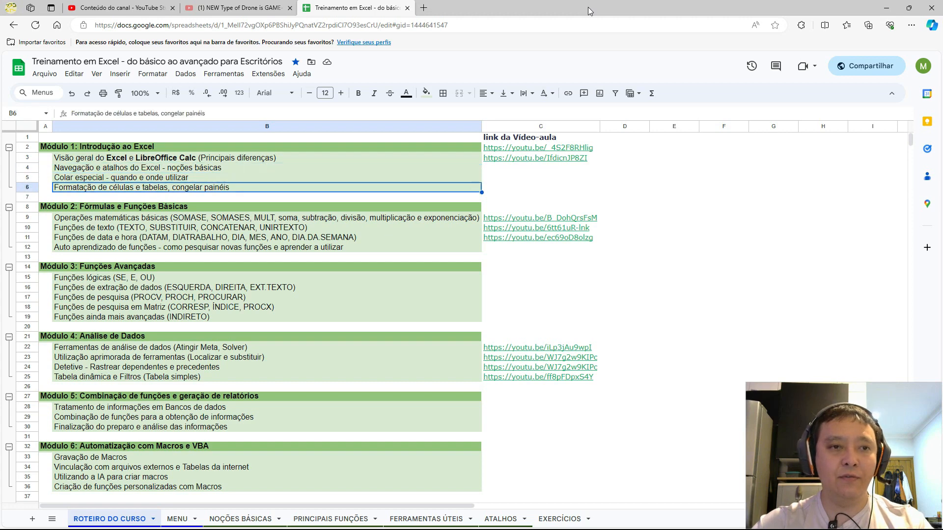
# Switch from the browser's course outline back to the Excel workbook Pasta1.
pyautogui.hotkey('alt', 'Tab')
pyautogui.hotkey('alt', 'Tab')
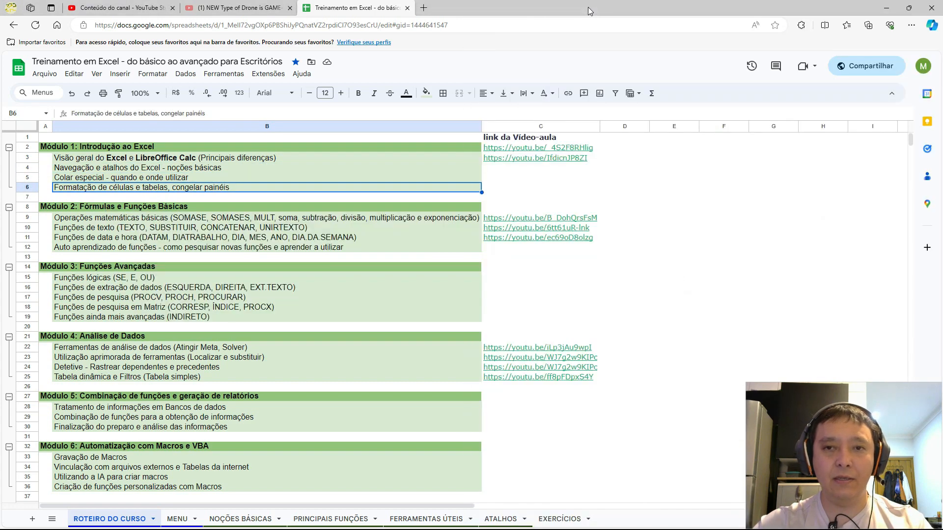
pyautogui.hotkey('alt', 'Tab')
pyautogui.hotkey('alt', 'Tab')
pyautogui.hotkey('alt', 'shift', 'Tab')
pyautogui.hotkey('alt', 'shift', 'Tab')
pyautogui.hotkey('alt', 'Tab')
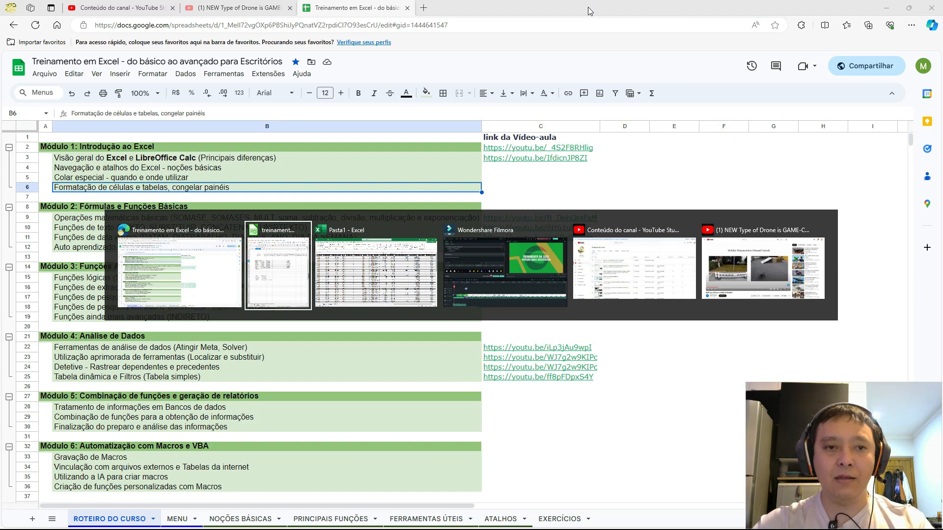
pyautogui.hotkey('alt', 'Tab')
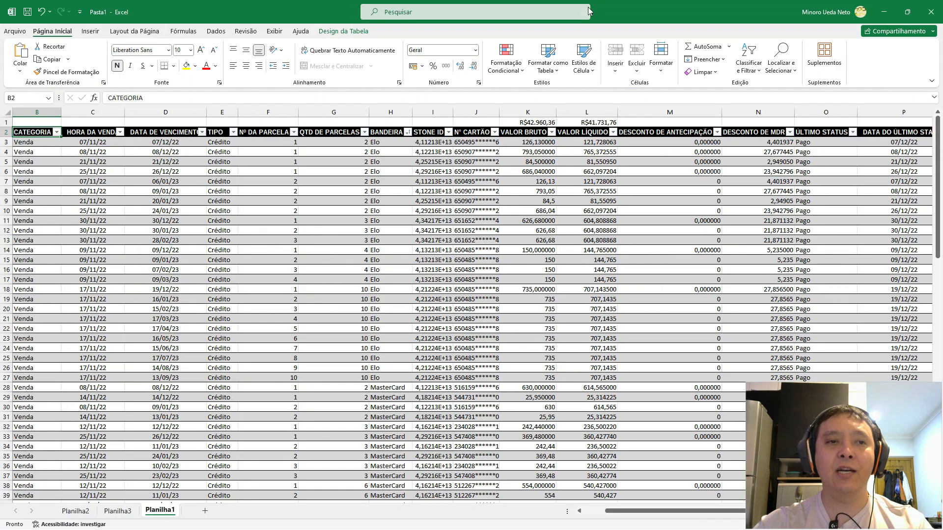
# Move down the HORA DA VENDA column to examine how the table headings behave while scrolling.
pyautogui.press('Right')
pyautogui.press('Left')
pyautogui.press('Right')
pyautogui.press('Down')
pyautogui.press('Down')
pyautogui.press('Down')
pyautogui.press('Down')
pyautogui.press('Down')
pyautogui.press('Down')
pyautogui.press('Down')
pyautogui.press('Down')
pyautogui.press('Down')
pyautogui.press('Down')
pyautogui.press('Down')
pyautogui.press('Down')
pyautogui.press('Down')
pyautogui.press('Down')
pyautogui.press('Down')
pyautogui.press('Down')
pyautogui.press('Down')
pyautogui.press('Down')
pyautogui.press('Down')
pyautogui.press('Down')
pyautogui.press('Down')
pyautogui.press('Down')
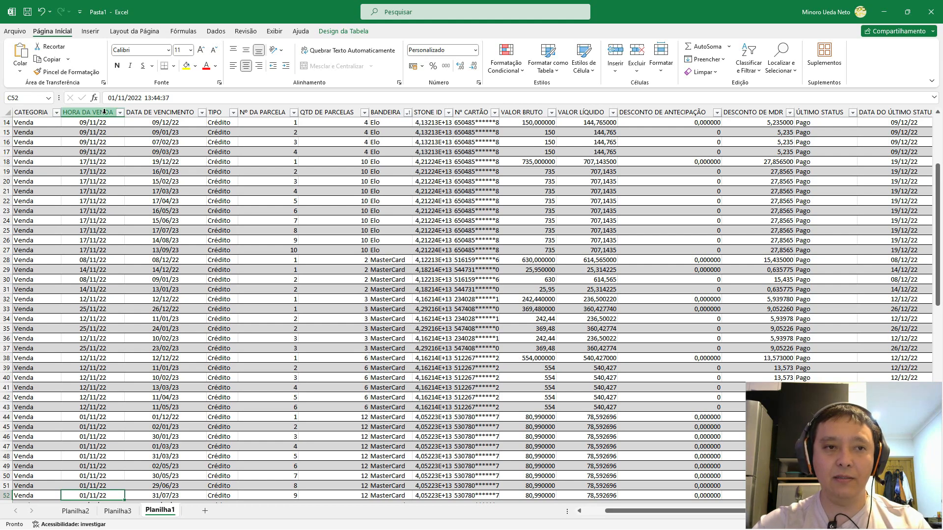
# Select the whole sales table and turn off the filter buttons in its header row.
pyautogui.hotkey('ctrl', 'Up')
pyautogui.press('Left')
pyautogui.hotkey('ctrl', 'shift', 'Down')
pyautogui.hotkey('ctrl', 'shift', 'Right')
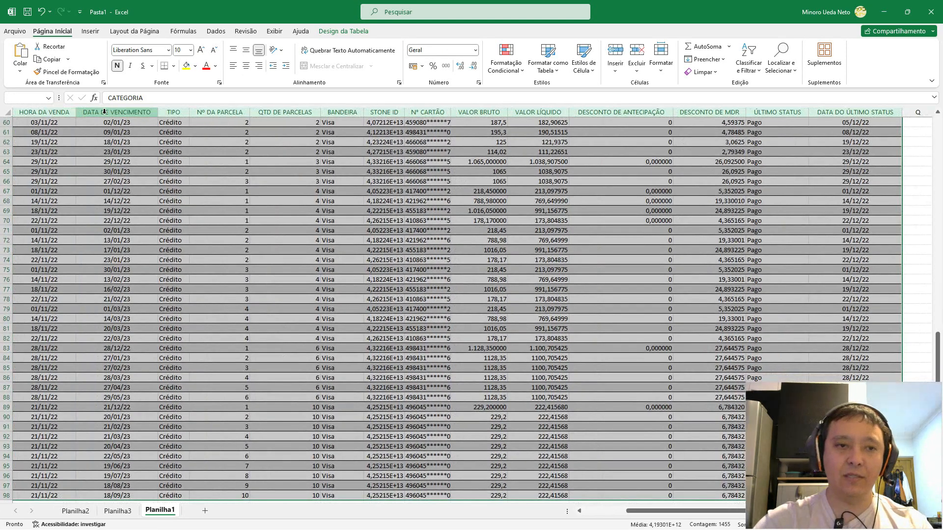
pyautogui.press('Up')
pyautogui.press('Down')
# Move down the DATA DE VENCIMENTO column to check the table headings while scrolling without filter buttons.
pyautogui.press('Down')
pyautogui.press('Right')
pyautogui.press('Right')
pyautogui.press('Down')
pyautogui.press('Down')
pyautogui.press('Down')
pyautogui.press('Down')
pyautogui.press('Down')
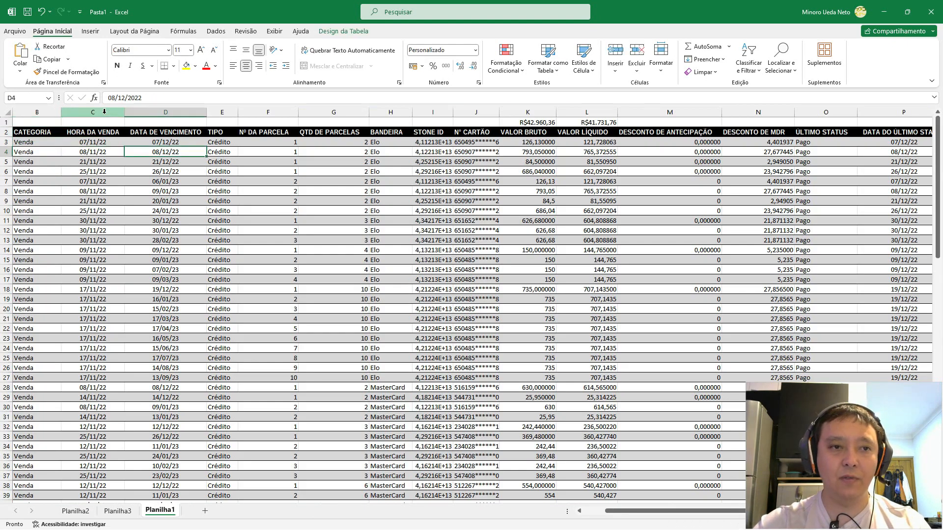
pyautogui.press('Down')
pyautogui.press('Down')
pyautogui.press('Down')
pyautogui.press('Down')
pyautogui.press('Down')
pyautogui.press('Down')
pyautogui.press('Down')
pyautogui.press('Down')
pyautogui.press('Down')
pyautogui.press('Down')
pyautogui.press('Down')
pyautogui.press('Down')
pyautogui.press('Down')
pyautogui.press('Down')
pyautogui.press('Down')
pyautogui.press('Down')
pyautogui.press('Down')
pyautogui.press('Down')
pyautogui.press('Down')
pyautogui.press('Down')
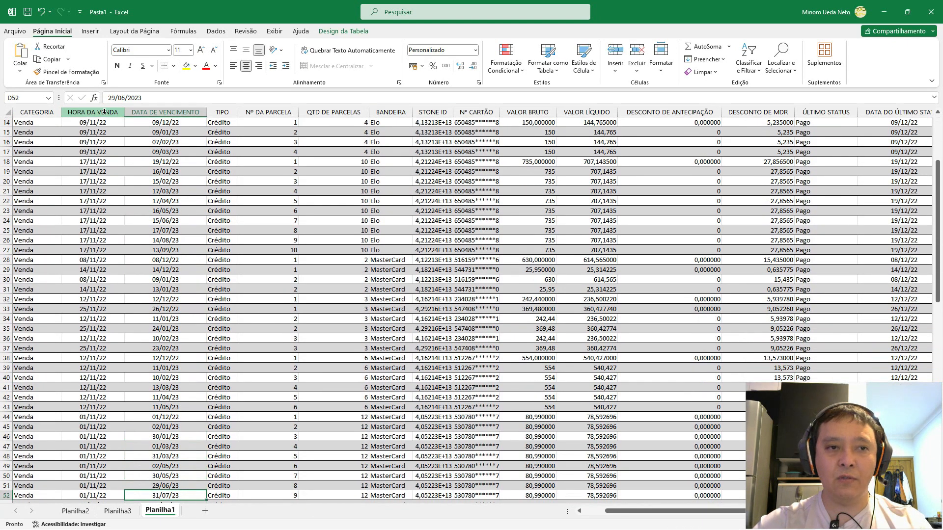
pyautogui.press('Down')
pyautogui.press('Down')
pyautogui.press('Down')
pyautogui.press('Down')
pyautogui.press('Down')
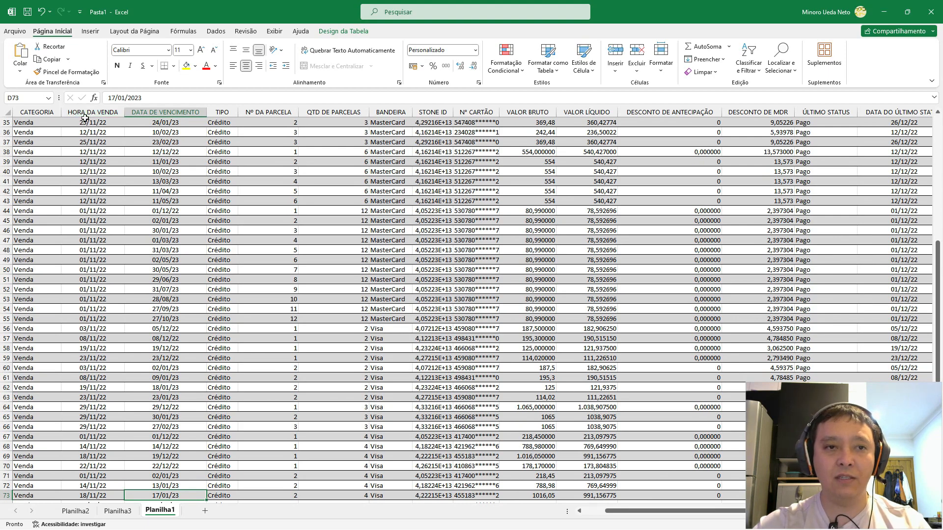
# Go back to the top of the sales table, select its header row, and return to the DATA DE VENCIMENTO column's data.
pyautogui.hotkey('ctrl', 'Up')
pyautogui.hotkey('ctrl', 'Left')
pyautogui.hotkey('ctrl', 'shift', 'Right')
pyautogui.press('Left')
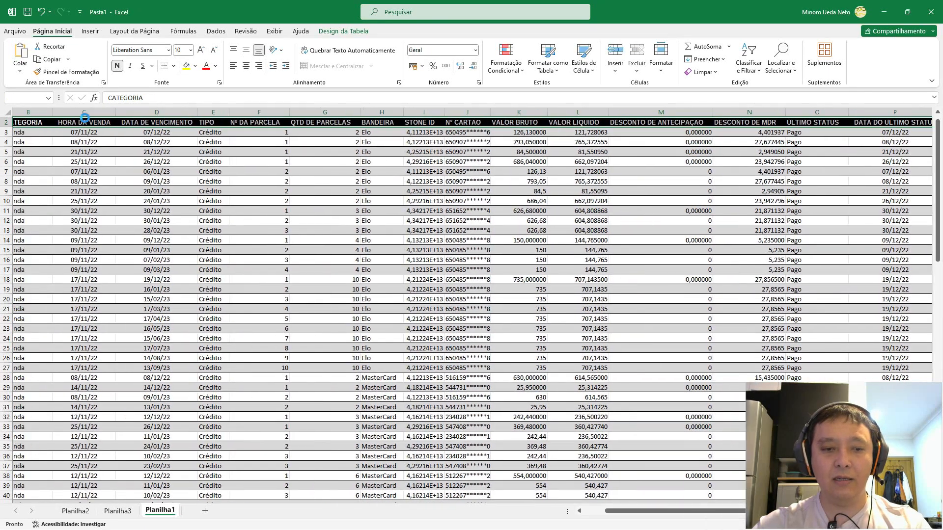
pyautogui.press('Right')
pyautogui.press('Up')
pyautogui.press('Down')
pyautogui.press('Down')
pyautogui.press('Right')
pyautogui.press('Down')
pyautogui.press('Right')
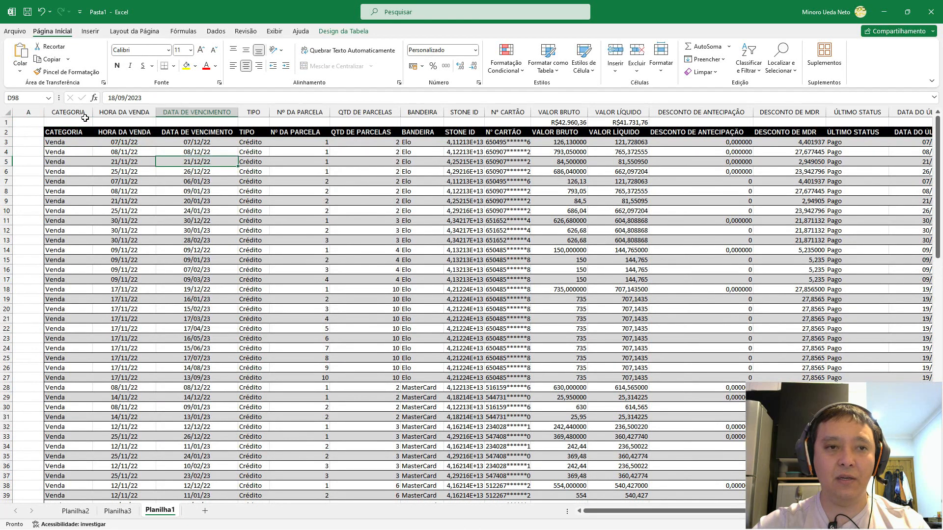
# Move from the sales table's last row into the empty cells below to examine the column headings outside the table.
pyautogui.hotkey('ctrl', 'Down')
pyautogui.press('Down')
pyautogui.press('Down')
pyautogui.press('Down')
pyautogui.press('Down')
pyautogui.press('Down')
pyautogui.press('Down')
pyautogui.press('Down')
pyautogui.press('Down')
pyautogui.press('Down')
pyautogui.press('Down')
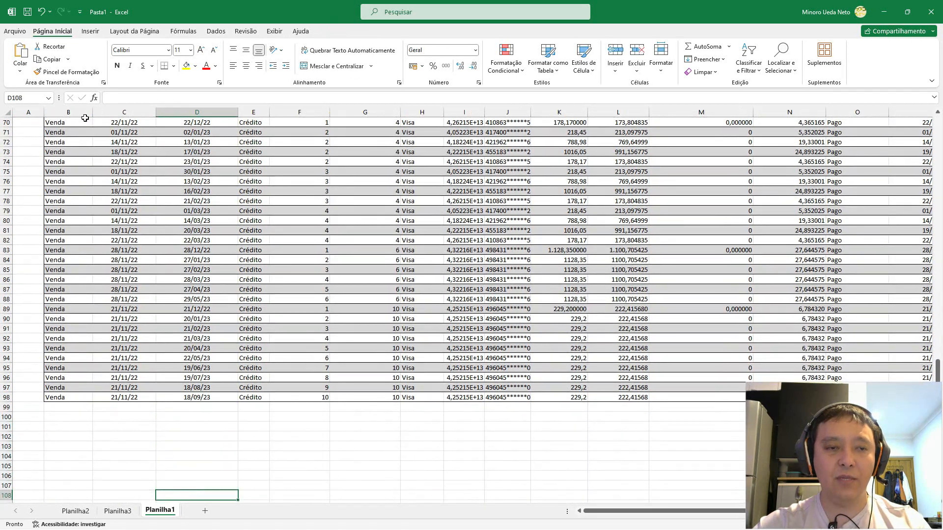
pyautogui.press('Up')
pyautogui.press('Right')
pyautogui.press('Up')
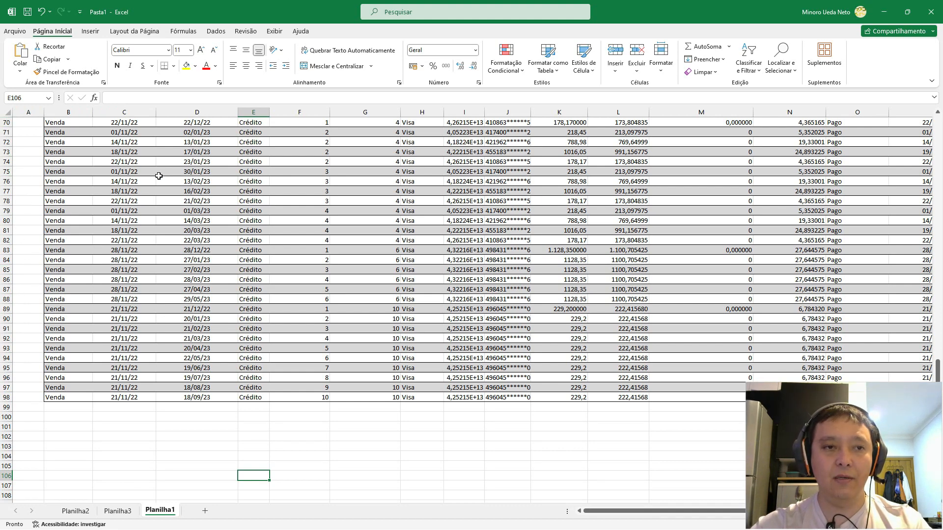
# Examine the sales table horizontally and down its rows without fixed headings, returning to cell A3 just below the header row.
pyautogui.hscroll(10, 159, 176)
pyautogui.hscroll(-6, 158, 176)
pyautogui.hscroll(6, 158, 176)
pyautogui.hscroll(-10, 159, 176)
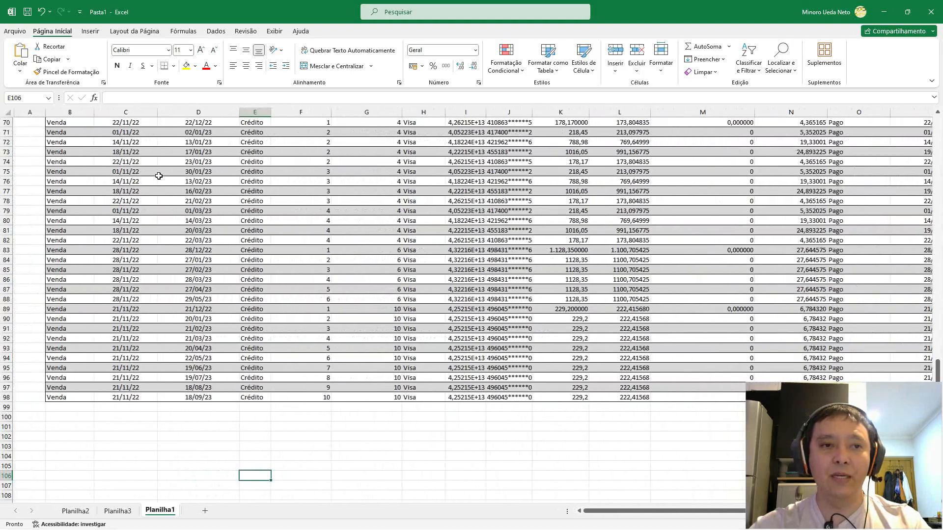
pyautogui.scroll(-10, 158, 176)
pyautogui.scroll(20, 159, 175)
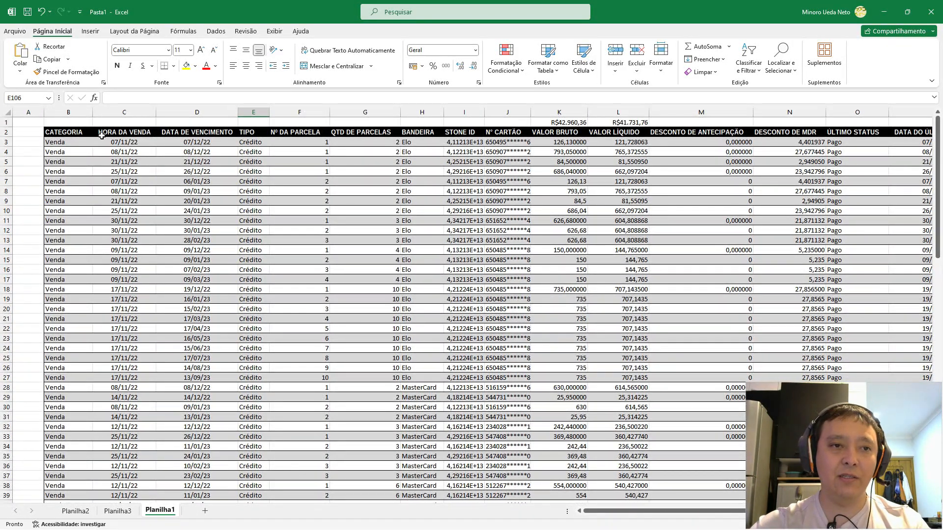
pyautogui.click(29, 141)
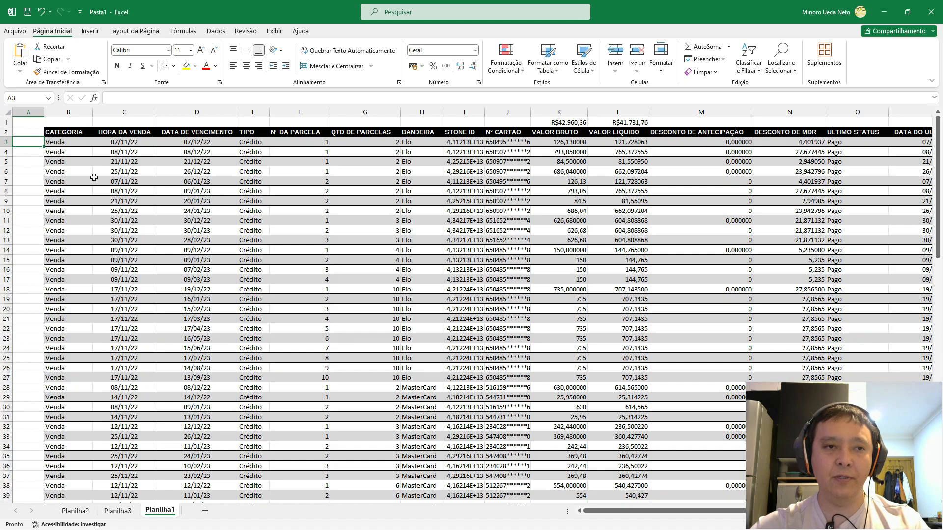
pyautogui.scroll(-10, 94, 189)
pyautogui.scroll(10, 94, 190)
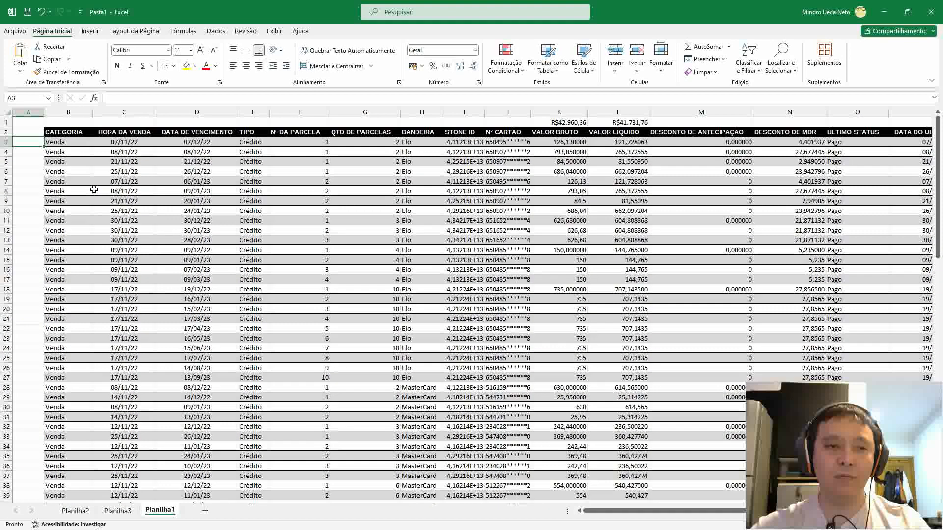
# Freeze panes at cell B3 so that rows 1 and 2 and column A stay fixed.
pyautogui.click(274, 31)
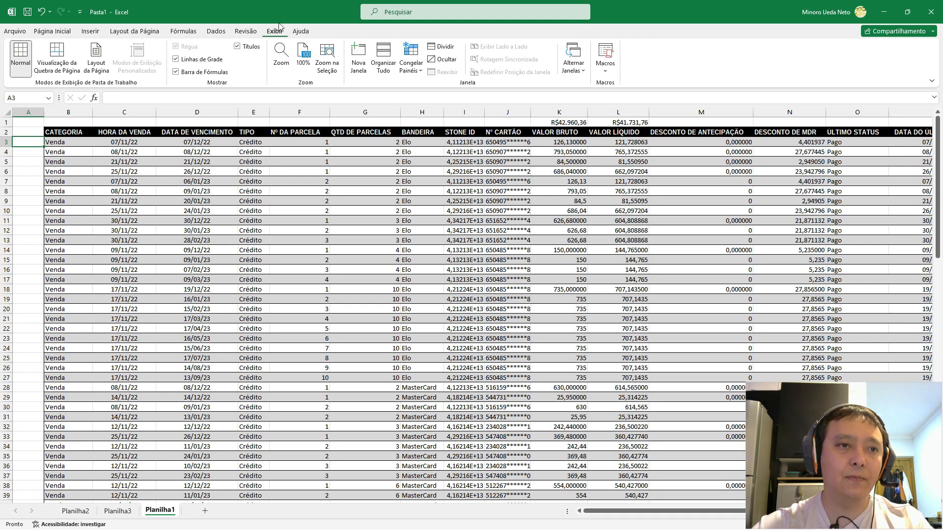
pyautogui.click(411, 64)
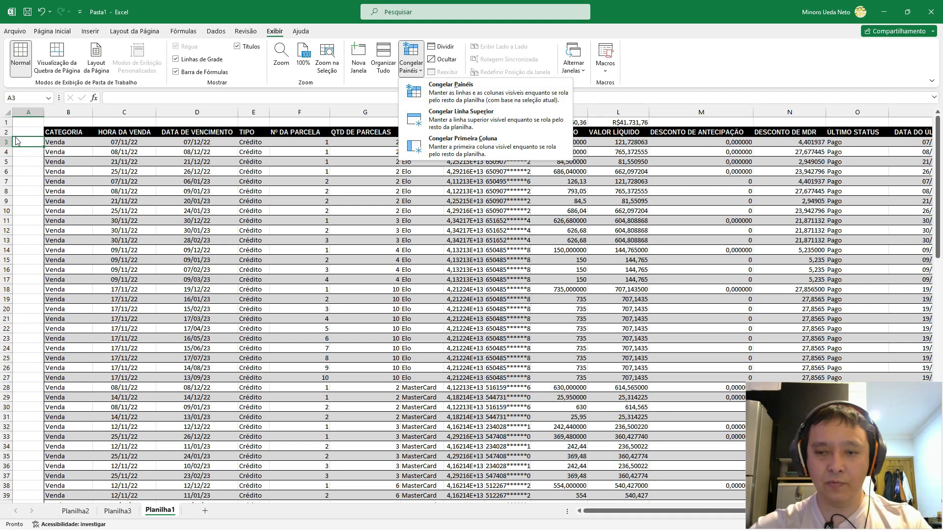
pyautogui.click(66, 144)
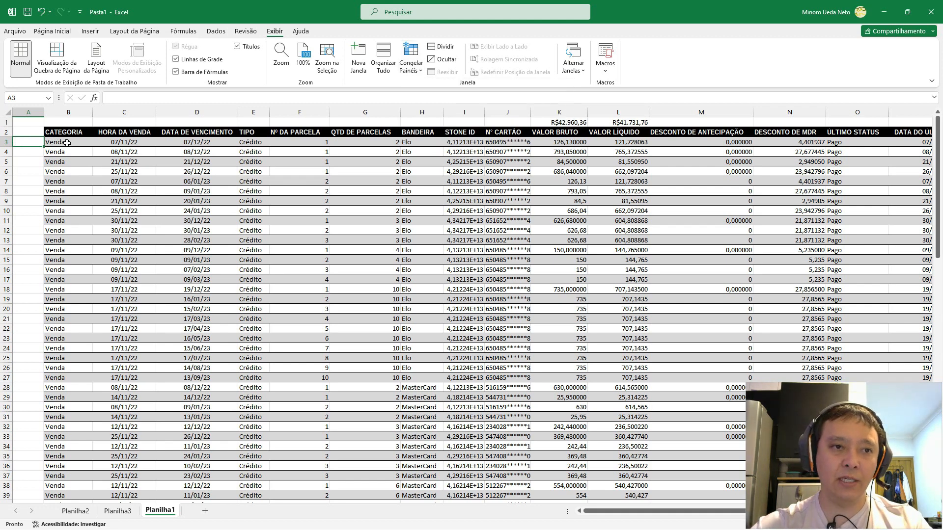
pyautogui.click(67, 143)
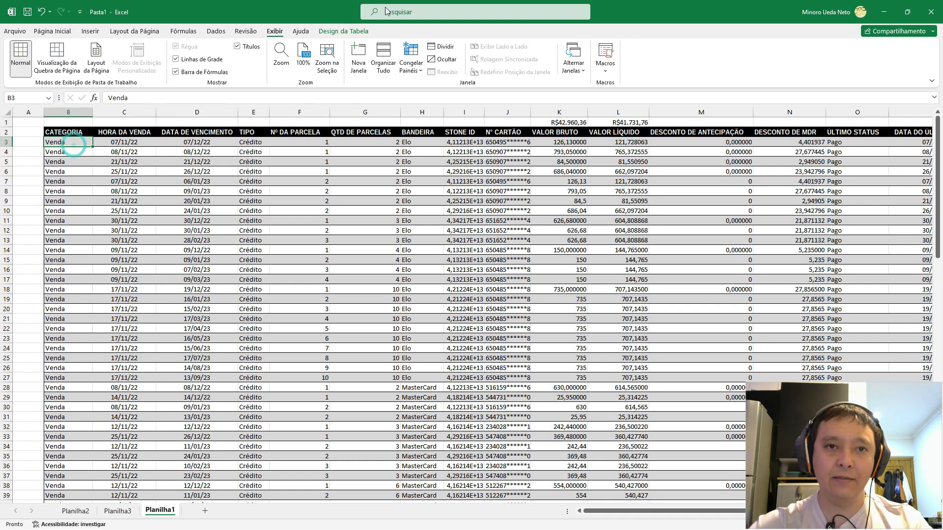
pyautogui.click(410, 64)
pyautogui.click(450, 98)
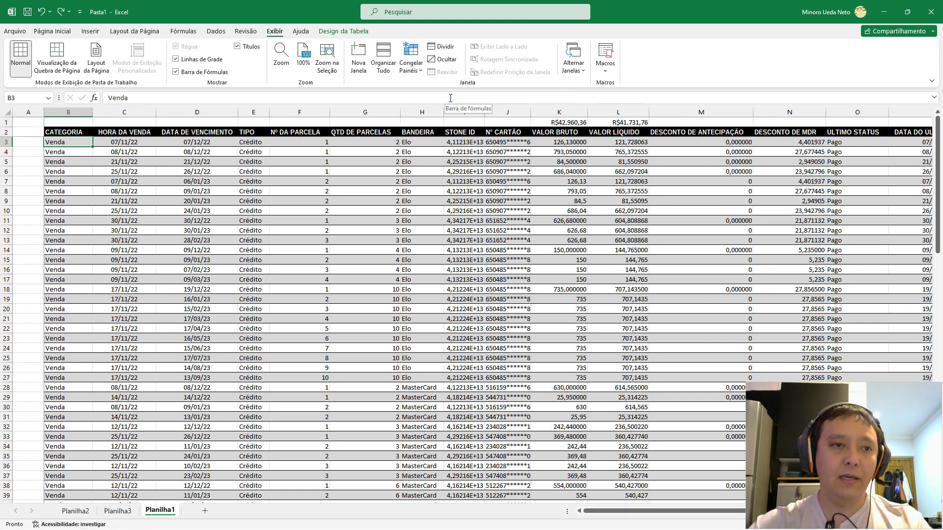
# Move down the CATEGORIA column from the first data row toward the table's end to check the frozen heading rows.
pyautogui.press('Down')
pyautogui.press('Down')
pyautogui.press('Down')
pyautogui.press('Down')
pyautogui.press('Down')
pyautogui.press('Down')
pyautogui.press('Down')
pyautogui.press('Down')
pyautogui.press('Down')
pyautogui.press('Down')
pyautogui.press('Down')
pyautogui.press('Down')
pyautogui.press('Down')
pyautogui.press('Down')
pyautogui.press('Down')
pyautogui.press('Down')
pyautogui.press('Down')
pyautogui.press('Down')
pyautogui.press('Down')
pyautogui.press('Down')
pyautogui.press('Down')
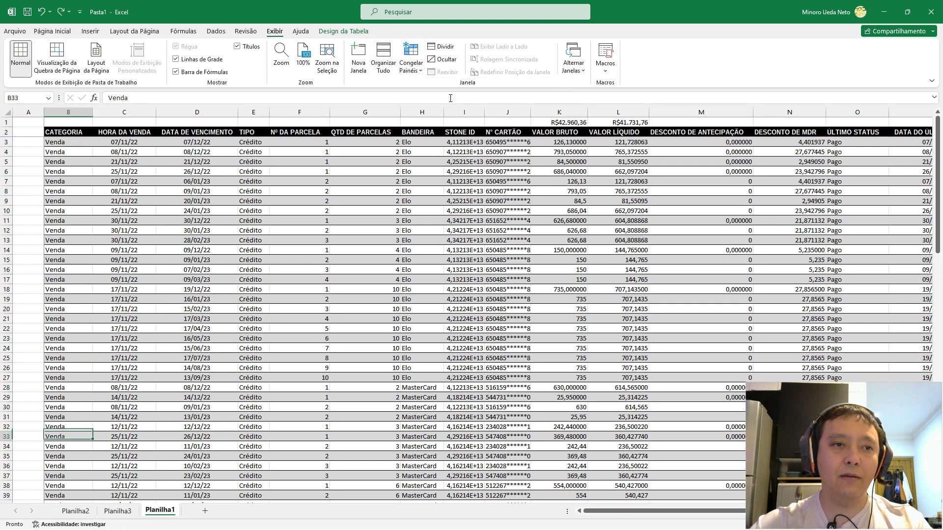
pyautogui.press('Down')
pyautogui.press('Down')
pyautogui.press('Down')
pyautogui.press('Down')
pyautogui.press('Down')
pyautogui.press('Down')
pyautogui.press('Down')
pyautogui.press('Down')
pyautogui.press('Down')
pyautogui.press('Down')
pyautogui.press('Down')
pyautogui.press('Down')
pyautogui.press('Down')
pyautogui.press('Down')
pyautogui.press('Down')
pyautogui.press('Down')
pyautogui.press('Down')
pyautogui.press('Down')
pyautogui.press('Down')
pyautogui.press('Down')
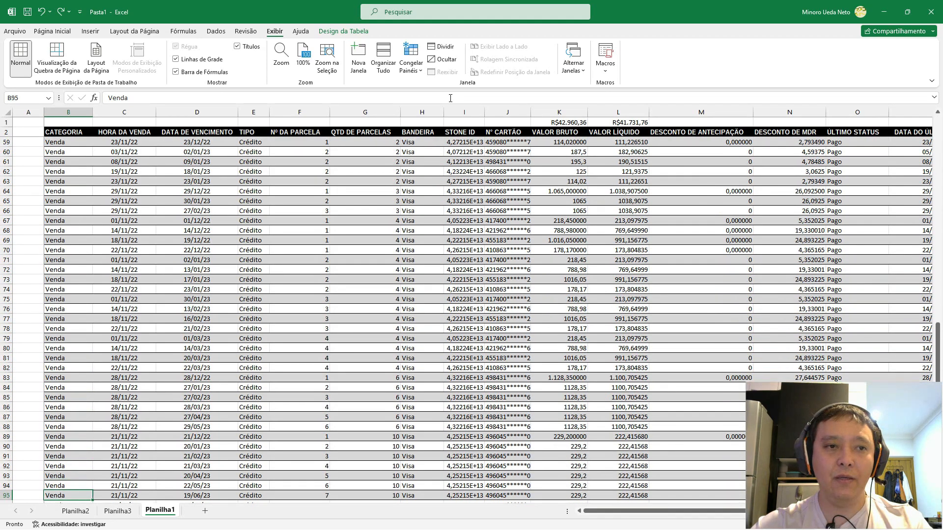
# Move across the columns past the table's last column to check the frozen column A.
pyautogui.press('Right')
pyautogui.press('Right')
pyautogui.press('Right')
pyautogui.press('Right')
pyautogui.press('Right')
pyautogui.press('Right')
pyautogui.press('Right')
pyautogui.press('Right')
pyautogui.press('Right')
pyautogui.press('Right')
pyautogui.press('Right')
pyautogui.press('Right')
pyautogui.press('Right')
pyautogui.press('Right')
pyautogui.press('Right')
pyautogui.press('Right')
pyautogui.press('Right')
pyautogui.press('Right')
pyautogui.press('Right')
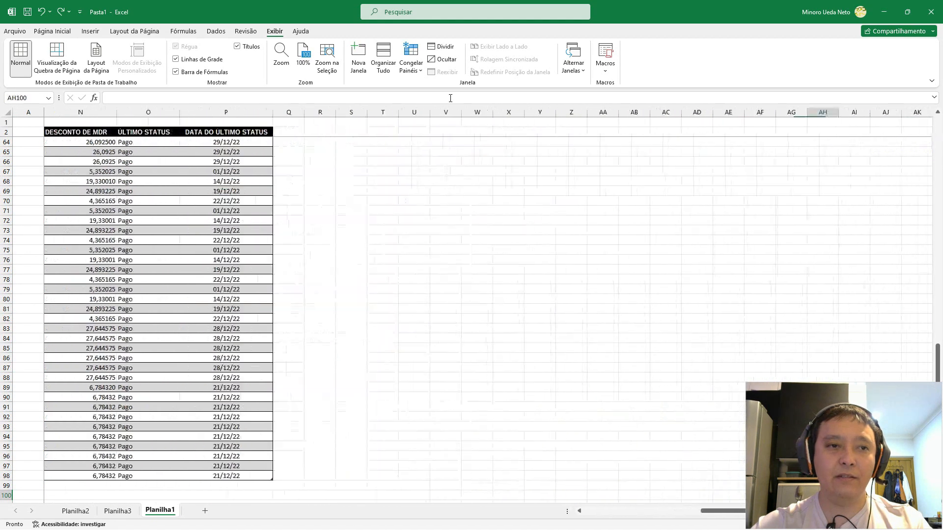
# Go back to the top of the sales table and select the CATEGORIA heading.
pyautogui.press('Home')
pyautogui.hotkey('ctrl', 'Up')
pyautogui.press('Right')
pyautogui.press('Down')
pyautogui.press('Down')
pyautogui.press('Up')
pyautogui.press('Up')
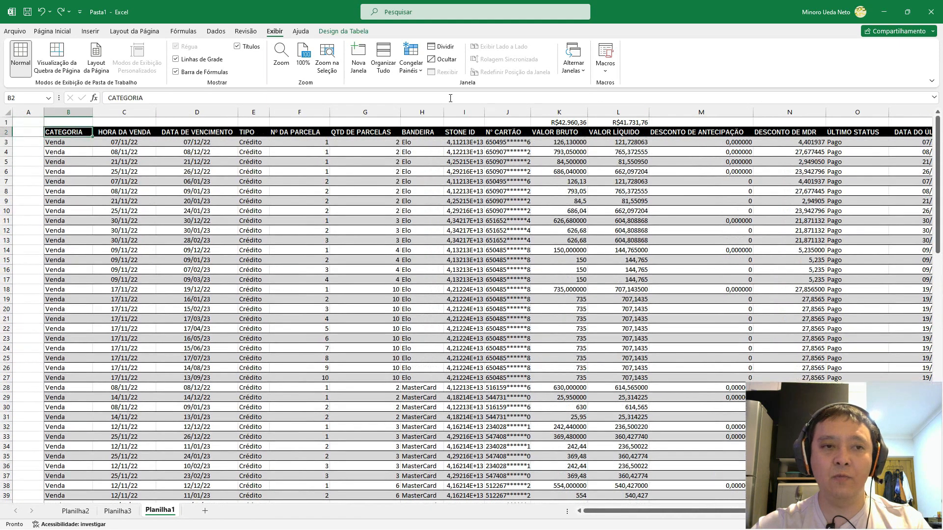
# Replace the current frozen panes with a freeze at cell A3 that fixes only rows 1 and 2.
pyautogui.press('Down')
pyautogui.press('Down')
pyautogui.press('Left')
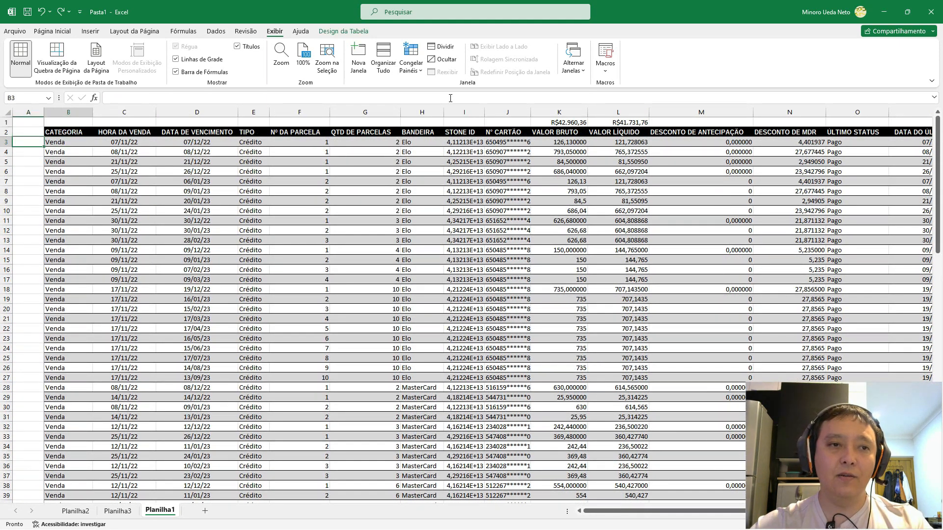
pyautogui.press('Right')
pyautogui.press('Left')
pyautogui.press('Right')
pyautogui.press('Left')
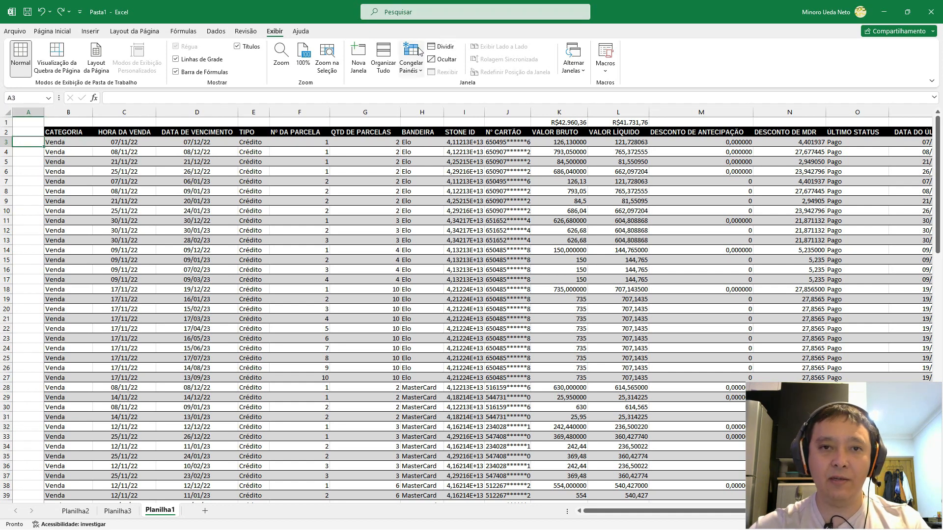
pyautogui.click(412, 63)
pyautogui.click(446, 92)
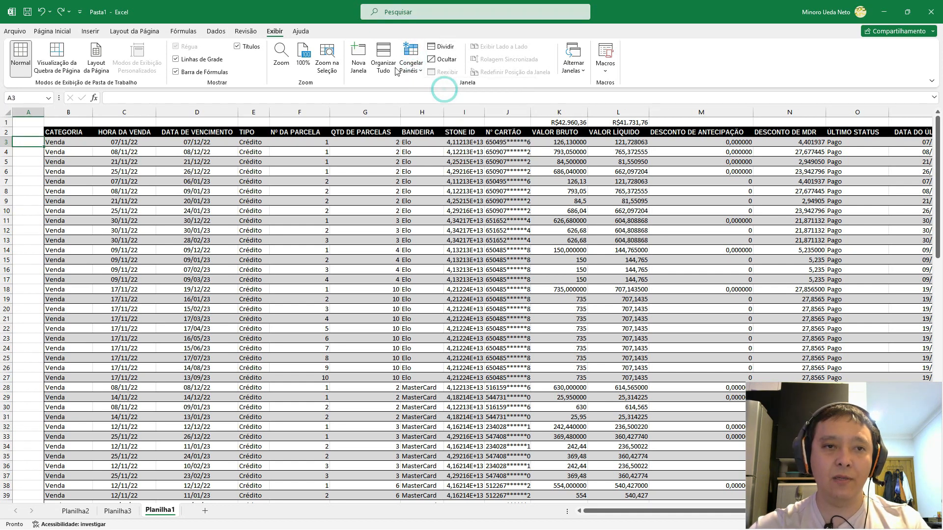
pyautogui.click(413, 62)
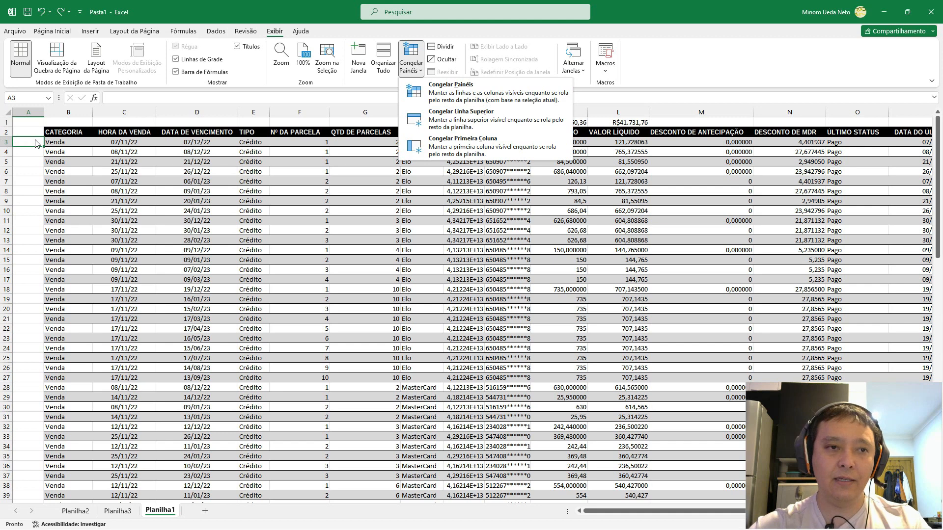
pyautogui.click(434, 89)
# Move down column A past the table's last row to check the frozen headings, and return to the CATEGORIA heading.
pyautogui.press('Down')
pyautogui.press('Down')
pyautogui.press('Down')
pyautogui.press('Down')
pyautogui.press('Down')
pyautogui.press('Down')
pyautogui.press('Down')
pyautogui.press('Down')
pyautogui.press('Down')
pyautogui.press('Down')
pyautogui.press('Down')
pyautogui.press('Down')
pyautogui.press('Down')
pyautogui.press('Down')
pyautogui.press('Down')
pyautogui.press('Down')
pyautogui.press('Down')
pyautogui.press('Down')
pyautogui.press('Down')
pyautogui.press('Down')
pyautogui.press('Down')
pyautogui.press('Down')
pyautogui.press('Down')
pyautogui.press('Down')
pyautogui.press('Down')
pyautogui.press('Down')
pyautogui.press('Down')
pyautogui.press('Down')
pyautogui.press('Down')
pyautogui.press('Down')
pyautogui.press('Down')
pyautogui.press('Down')
pyautogui.press('Down')
pyautogui.press('Down')
pyautogui.press('Down')
pyautogui.press('Down')
pyautogui.press('Down')
pyautogui.press('Down')
pyautogui.press('Down')
pyautogui.press('Down')
pyautogui.press('Down')
pyautogui.press('Down')
pyautogui.press('Down')
pyautogui.press('Down')
pyautogui.press('Down')
pyautogui.press('Down')
pyautogui.press('Down')
pyautogui.press('Down')
pyautogui.press('Down')
pyautogui.press('Down')
pyautogui.press('Down')
pyautogui.press('Down')
pyautogui.press('Down')
pyautogui.press('Down')
pyautogui.press('Down')
pyautogui.press('Down')
pyautogui.press('Down')
pyautogui.press('Down')
pyautogui.press('Down')
pyautogui.press('Right')
pyautogui.hotkey('ctrl', 'Up')
pyautogui.hotkey('ctrl', 'Up')
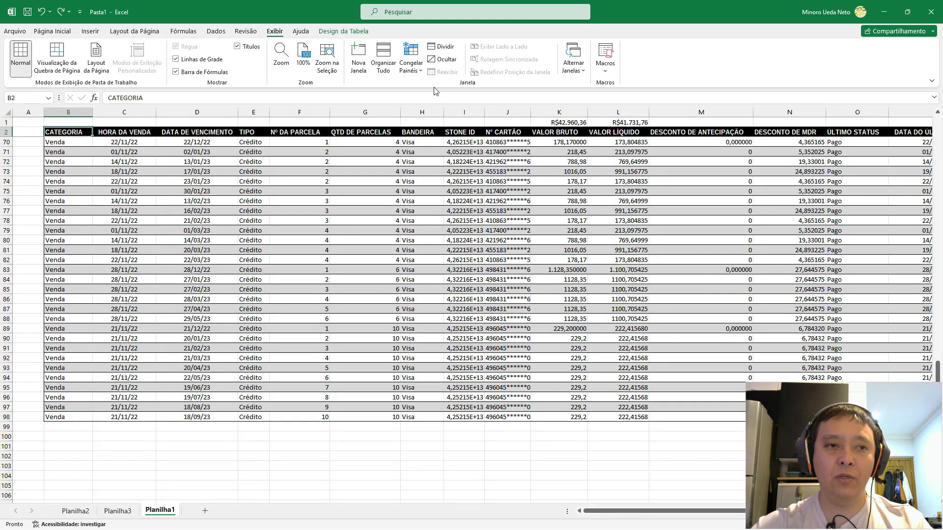
# Move along row 5 past the table's last column and back to check how the columns scroll with only rows frozen.
pyautogui.press('Down')
pyautogui.press('Down')
pyautogui.press('Down')
pyautogui.press('Right')
pyautogui.press('Right')
pyautogui.press('Right')
pyautogui.press('Right')
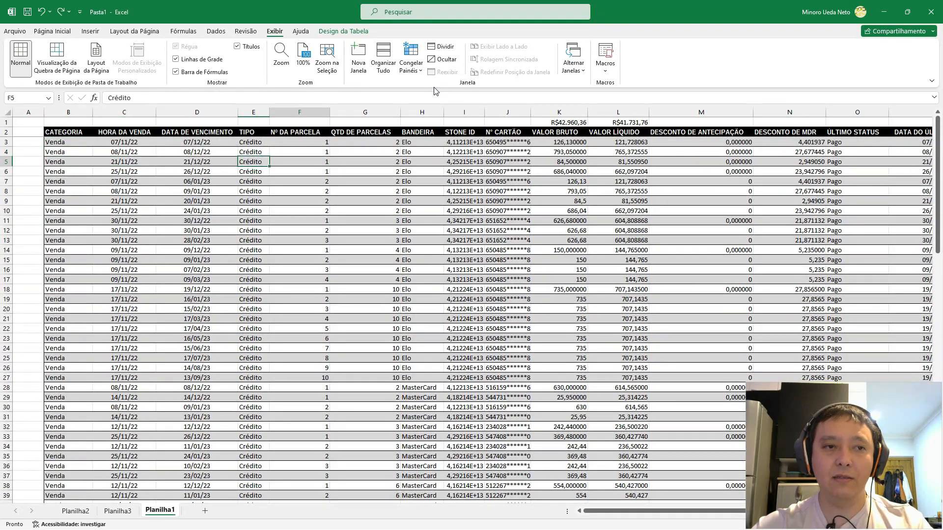
pyautogui.press('Right')
pyautogui.press('Right')
pyautogui.press('Right')
pyautogui.press('Right')
pyautogui.press('Right')
pyautogui.press('Right')
pyautogui.press('Right')
pyautogui.press('Right')
pyautogui.press('Right')
pyautogui.press('Right')
pyautogui.press('Right')
pyautogui.press('Right')
pyautogui.press('Right')
pyautogui.press('Right')
pyautogui.press('Right')
pyautogui.press('Right')
pyautogui.press('Right')
pyautogui.press('Right')
pyautogui.press('Right')
pyautogui.press('Right')
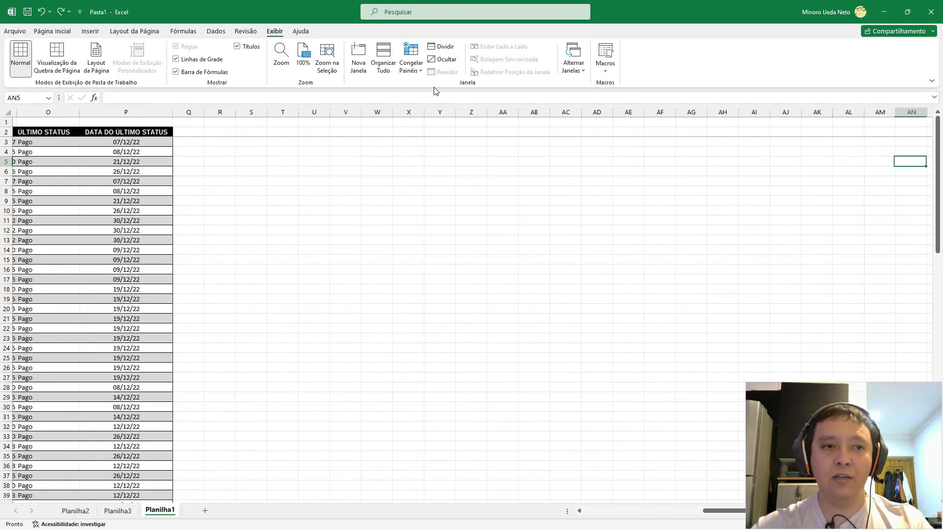
pyautogui.press('Left')
pyautogui.press('Left')
pyautogui.press('Left')
pyautogui.press('Left')
pyautogui.press('Left')
pyautogui.press('Left')
pyautogui.press('Left')
pyautogui.press('Left')
pyautogui.press('Left')
pyautogui.press('Left')
pyautogui.press('Left')
pyautogui.press('Left')
pyautogui.press('Left')
pyautogui.press('Left')
pyautogui.press('Left')
pyautogui.press('Left')
pyautogui.press('Left')
pyautogui.press('Left')
pyautogui.press('Left')
pyautogui.press('Left')
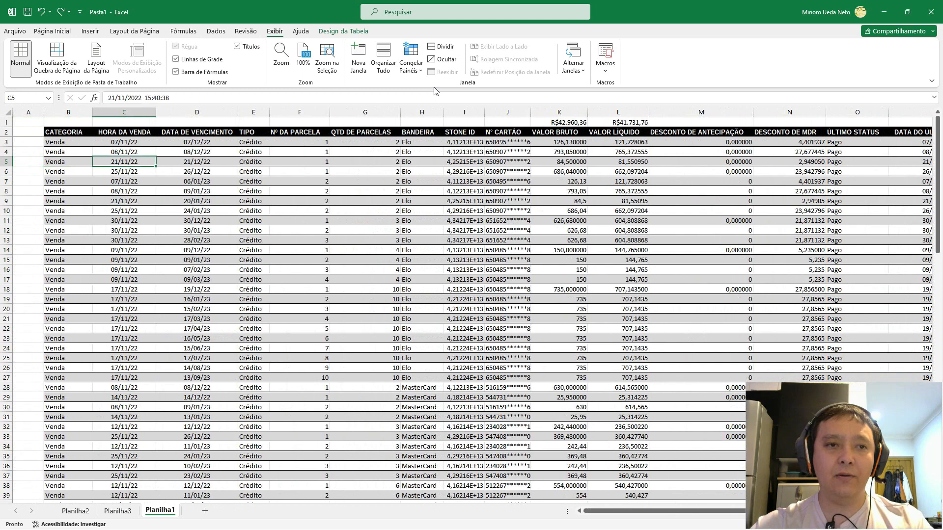
# Replace the current frozen panes with a freeze at cell D3 that fixes rows 1 and 2 and columns A to C.
pyautogui.press('Right')
pyautogui.press('Up')
pyautogui.press('Up')
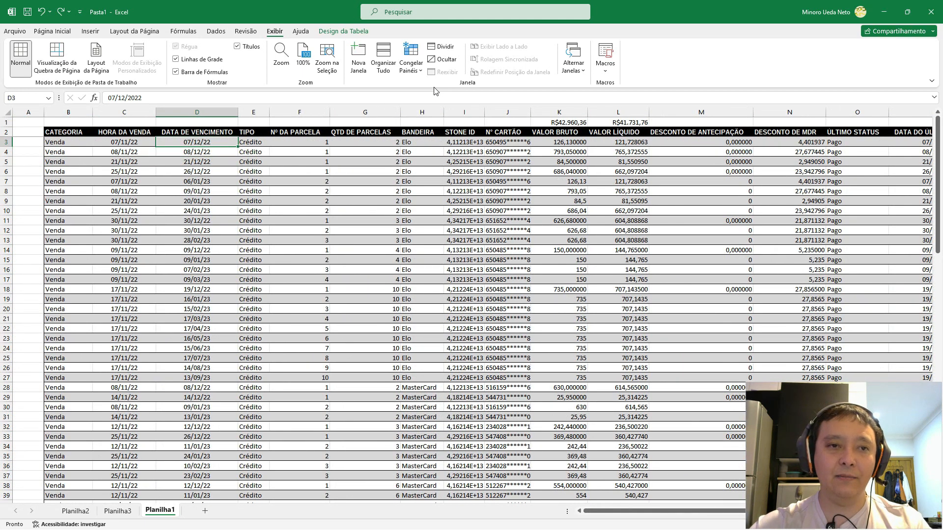
pyautogui.click(411, 62)
pyautogui.click(425, 88)
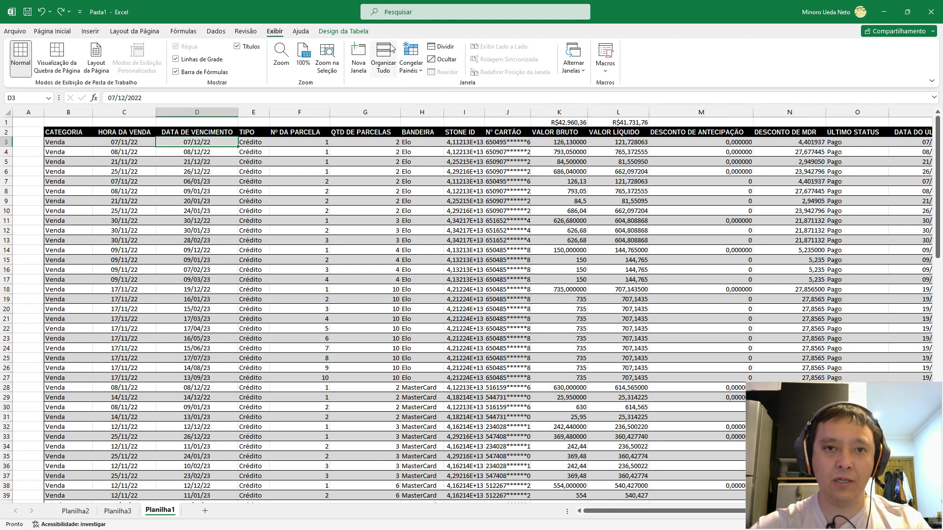
pyautogui.click(408, 63)
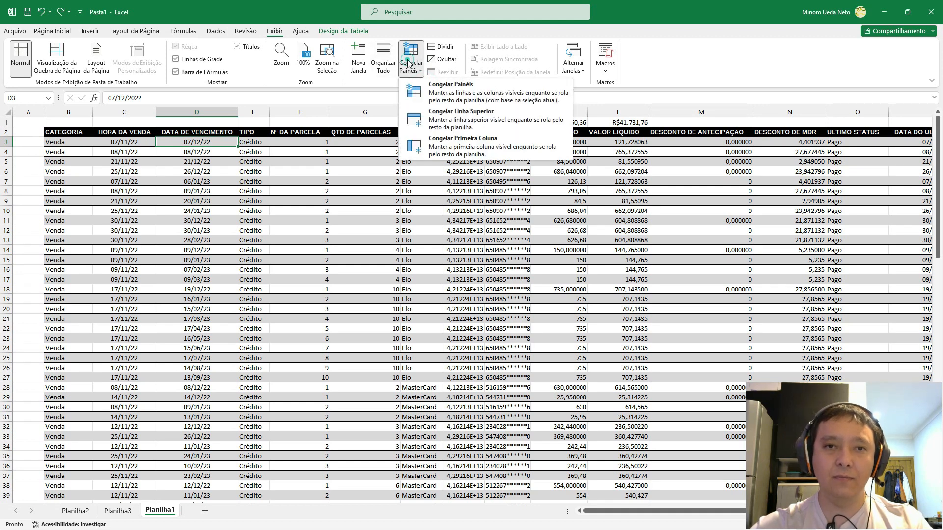
pyautogui.click(448, 100)
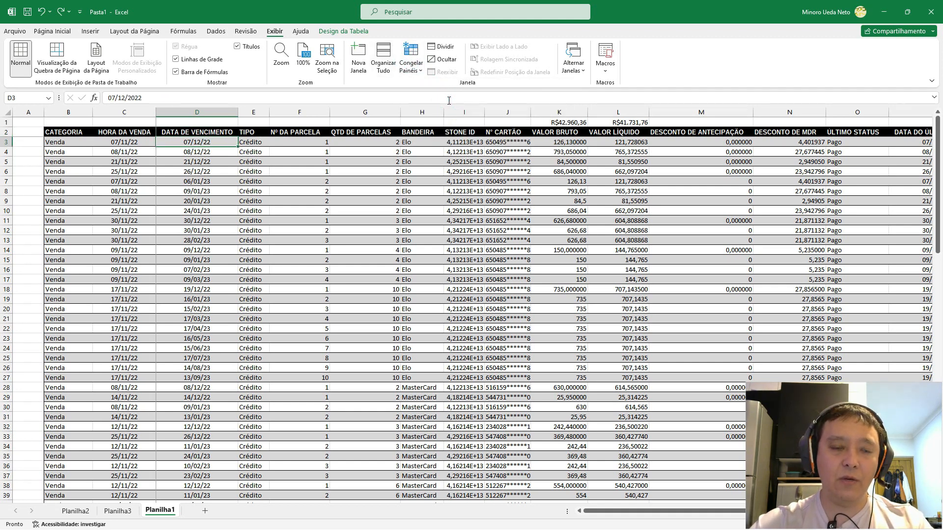
# Move along row 3 from cell D3 past the table's last column and back to check the frozen columns A to C.
pyautogui.click(172, 131)
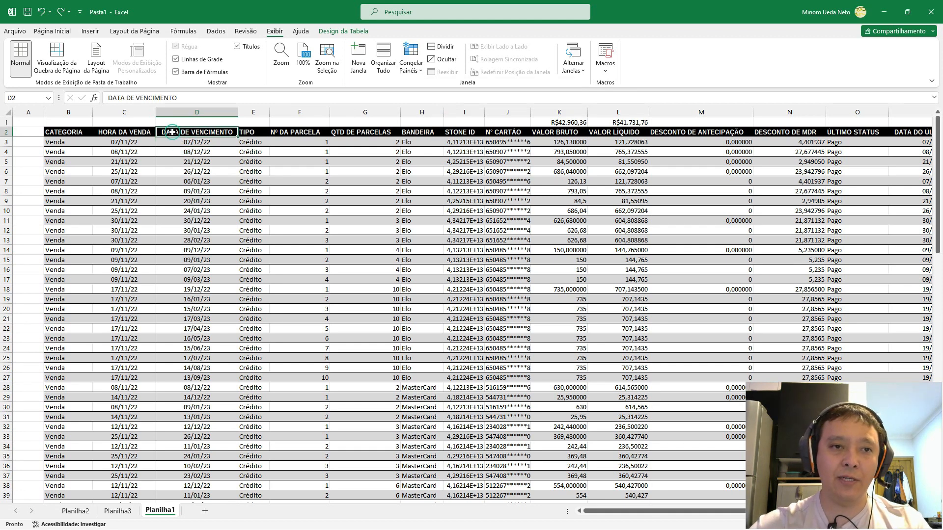
pyautogui.click(140, 144)
pyautogui.click(175, 142)
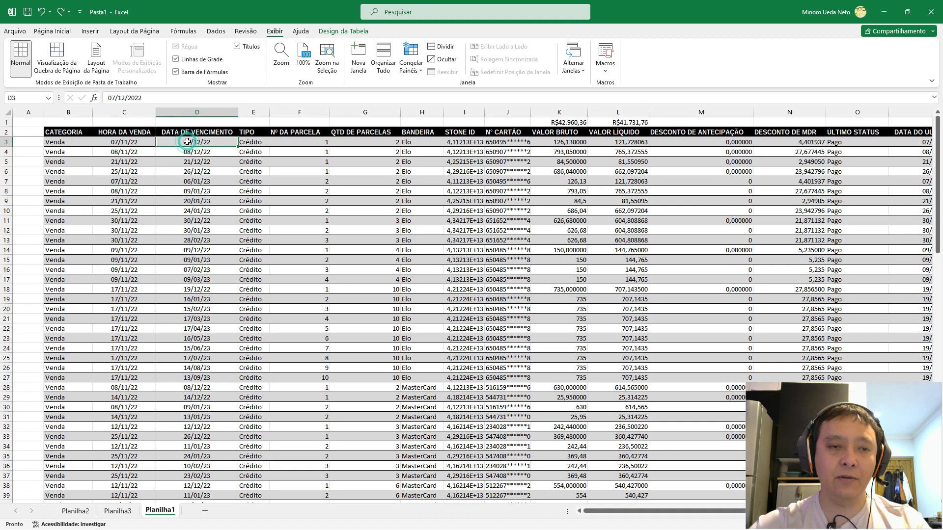
pyautogui.press('Right')
pyautogui.press('Right')
pyautogui.press('Right')
pyautogui.press('Right')
pyautogui.press('Right')
pyautogui.press('Right')
pyautogui.press('Right')
pyautogui.press('Right')
pyautogui.press('Right')
pyautogui.press('Right')
pyautogui.press('Right')
pyautogui.press('Right')
pyautogui.press('Right')
pyautogui.press('Right')
pyautogui.press('Right')
pyautogui.press('Right')
pyautogui.press('Right')
pyautogui.press('Right')
pyautogui.press('Right')
pyautogui.press('Right')
pyautogui.press('Right')
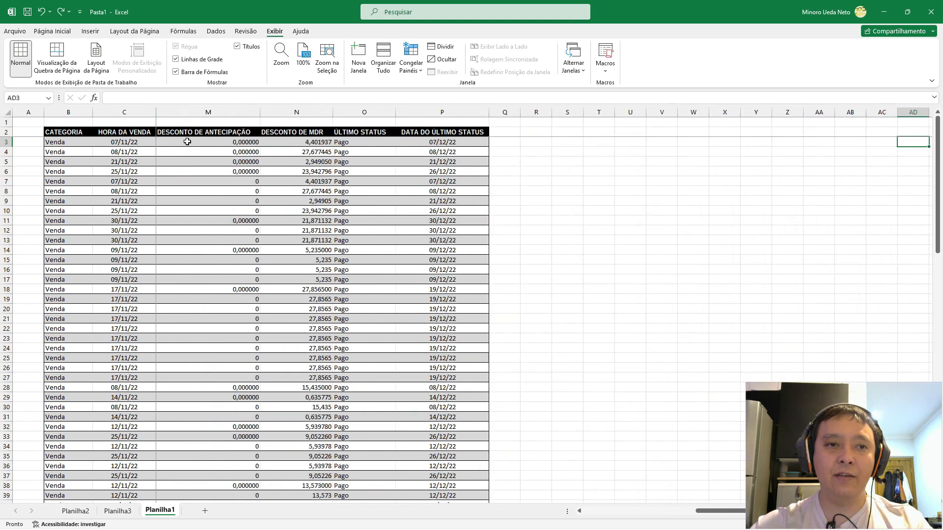
pyautogui.click(187, 141)
pyautogui.press('Left')
pyautogui.press('Left')
pyautogui.press('Left')
pyautogui.press('Left')
pyautogui.press('Left')
pyautogui.press('Left')
pyautogui.press('Left')
pyautogui.press('Left')
pyautogui.press('Left')
pyautogui.press('Left')
pyautogui.press('Left')
pyautogui.press('Left')
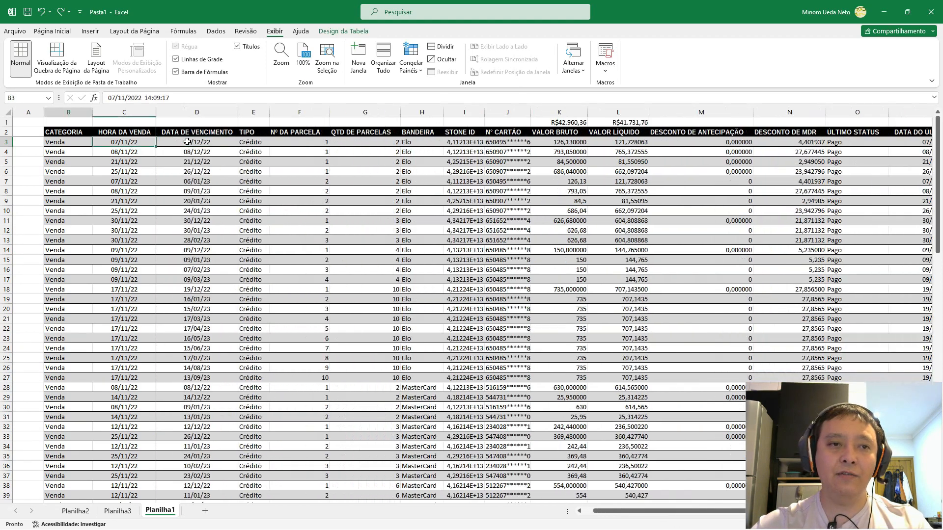
# Go along row 3 again to the empty columns beyond the table to examine the frozen CATEGORIA and HORA DA VENDA columns.
pyautogui.press('Right')
pyautogui.press('Right')
pyautogui.press('Right')
pyautogui.press('Right')
pyautogui.press('Right')
pyautogui.press('Right')
pyautogui.press('Right')
pyautogui.press('Right')
pyautogui.press('Right')
pyautogui.press('Right')
pyautogui.press('Right')
pyautogui.press('Right')
pyautogui.press('Right')
pyautogui.press('Right')
pyautogui.press('Right')
pyautogui.press('Right')
pyautogui.press('Right')
pyautogui.press('Right')
pyautogui.press('Right')
pyautogui.press('Right')
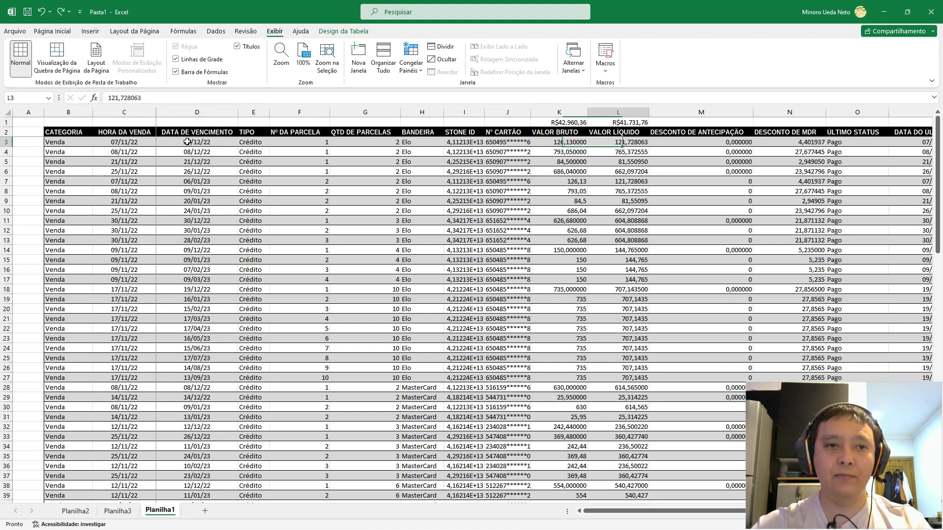
pyautogui.press('Left')
pyautogui.press('Left')
pyautogui.press('Left')
pyautogui.press('Left')
pyautogui.press('Left')
pyautogui.press('Left')
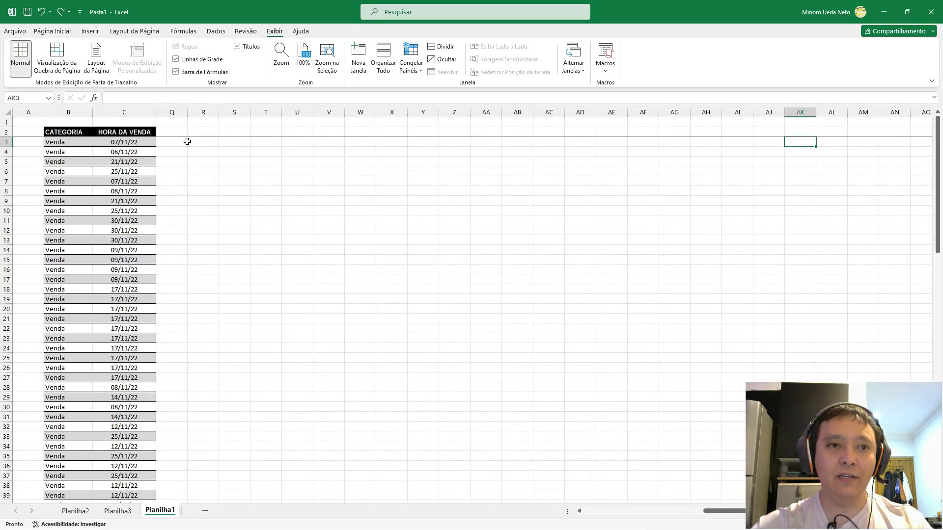
# Move down the empty columns beyond the table to below its last row to check the frozen rows 1 and 2.
pyautogui.press('Down')
pyautogui.press('Down')
pyautogui.press('Down')
pyautogui.press('Down')
pyautogui.press('Down')
pyautogui.press('Down')
pyautogui.press('Down')
pyautogui.press('Down')
pyautogui.press('Down')
pyautogui.press('Down')
pyautogui.press('Down')
pyautogui.press('Down')
pyautogui.press('Down')
pyautogui.press('Down')
pyautogui.press('Down')
pyautogui.press('Down')
pyautogui.press('Down')
pyautogui.press('Down')
pyautogui.press('Down')
pyautogui.press('Down')
pyautogui.press('Down')
pyautogui.press('Down')
pyautogui.press('Down')
pyautogui.press('Down')
pyautogui.press('Down')
pyautogui.press('Down')
pyautogui.press('Down')
pyautogui.press('Down')
pyautogui.press('Down')
pyautogui.press('Down')
pyautogui.press('Down')
pyautogui.press('Down')
pyautogui.press('Down')
pyautogui.press('Down')
pyautogui.press('Down')
pyautogui.press('Down')
pyautogui.press('Down')
pyautogui.press('Down')
pyautogui.press('Down')
pyautogui.press('Down')
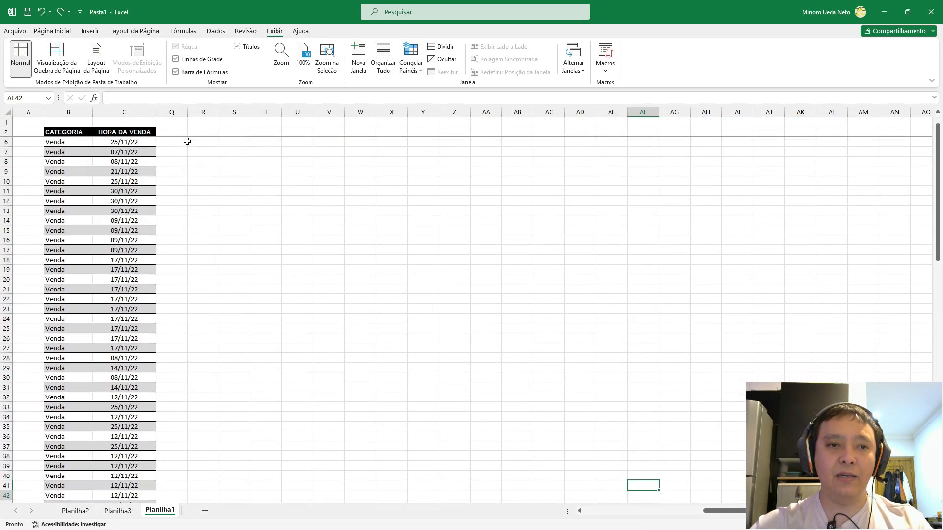
pyautogui.press('Down')
pyautogui.press('Down')
pyautogui.press('Down')
pyautogui.press('Down')
pyautogui.press('Down')
pyautogui.press('Down')
pyautogui.press('Down')
pyautogui.press('Down')
pyautogui.press('Down')
pyautogui.press('Down')
pyautogui.press('Down')
pyautogui.press('Down')
pyautogui.press('Down')
pyautogui.press('Down')
pyautogui.press('Down')
pyautogui.press('Down')
pyautogui.press('Down')
pyautogui.press('Down')
pyautogui.press('Down')
pyautogui.press('Down')
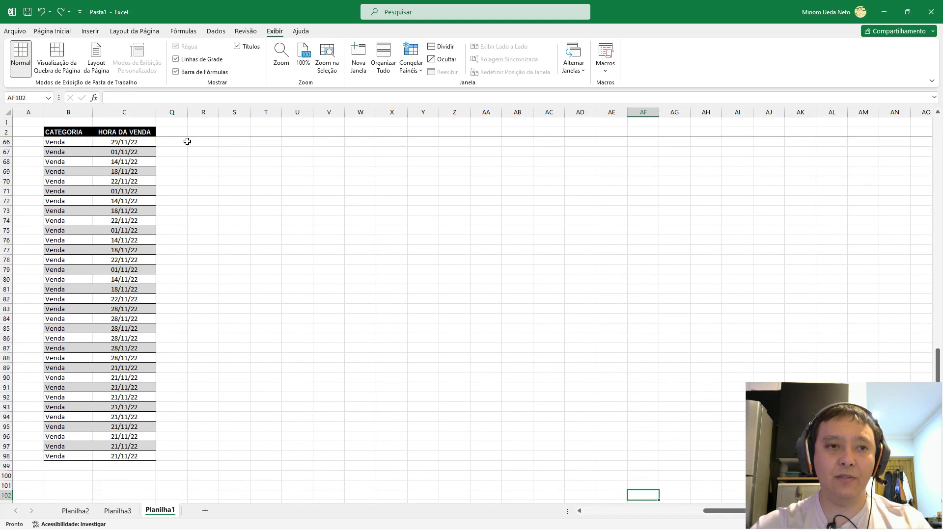
# Move across the empty rows below the table with the panes frozen and return to cell D3.
pyautogui.press('Left')
pyautogui.press('Left')
pyautogui.press('Left')
pyautogui.press('Left')
pyautogui.press('Left')
pyautogui.press('Left')
pyautogui.press('Left')
pyautogui.press('Left')
pyautogui.press('Left')
pyautogui.press('Left')
pyautogui.press('Left')
pyautogui.press('Left')
pyautogui.press('Left')
pyautogui.press('Left')
pyautogui.press('Left')
pyautogui.press('Left')
pyautogui.press('Left')
pyautogui.press('Left')
pyautogui.press('Left')
pyautogui.press('Left')
pyautogui.press('Left')
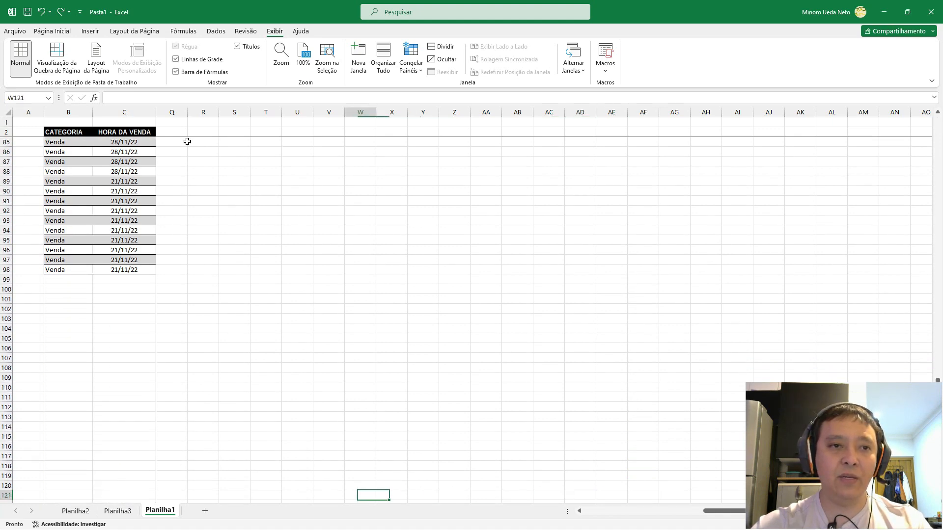
pyautogui.press('Right')
pyautogui.press('Right')
pyautogui.hotkey('ctrl', 'Up')
pyautogui.hotkey('ctrl', 'Up')
pyautogui.hotkey('ctrl', 'Home')
# Move along row 4 beyond the table's last column and down several rows to check the frozen rows and columns together.
pyautogui.press('Down')
pyautogui.press('Right')
pyautogui.press('Right')
pyautogui.press('Right')
pyautogui.press('Right')
pyautogui.press('Right')
pyautogui.press('Right')
pyautogui.press('Right')
pyautogui.press('Right')
pyautogui.press('Right')
pyautogui.press('Right')
pyautogui.press('Right')
pyautogui.press('Right')
pyautogui.press('Right')
pyautogui.press('Right')
pyautogui.press('Right')
pyautogui.press('Right')
pyautogui.press('Right')
pyautogui.press('Right')
pyautogui.press('Right')
pyautogui.press('Right')
pyautogui.press('Right')
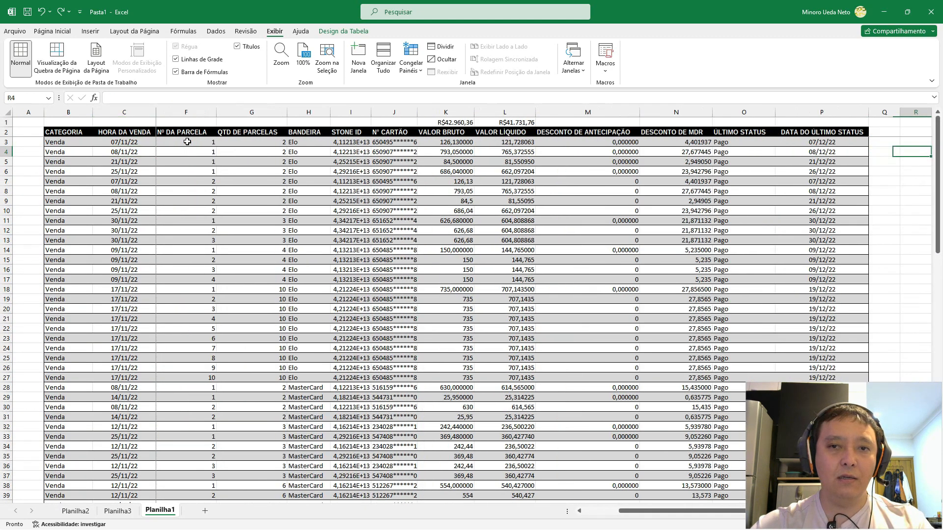
pyautogui.press('Down')
pyautogui.press('Down')
pyautogui.press('Down')
pyautogui.press('Down')
pyautogui.press('Down')
pyautogui.press('Down')
pyautogui.press('Down')
pyautogui.press('Down')
pyautogui.press('Down')
pyautogui.press('Down')
pyautogui.press('Down')
pyautogui.press('Down')
pyautogui.press('Down')
pyautogui.press('Down')
pyautogui.press('Down')
pyautogui.press('Down')
pyautogui.press('Down')
pyautogui.press('Down')
pyautogui.press('Down')
pyautogui.press('Down')
pyautogui.press('Down')
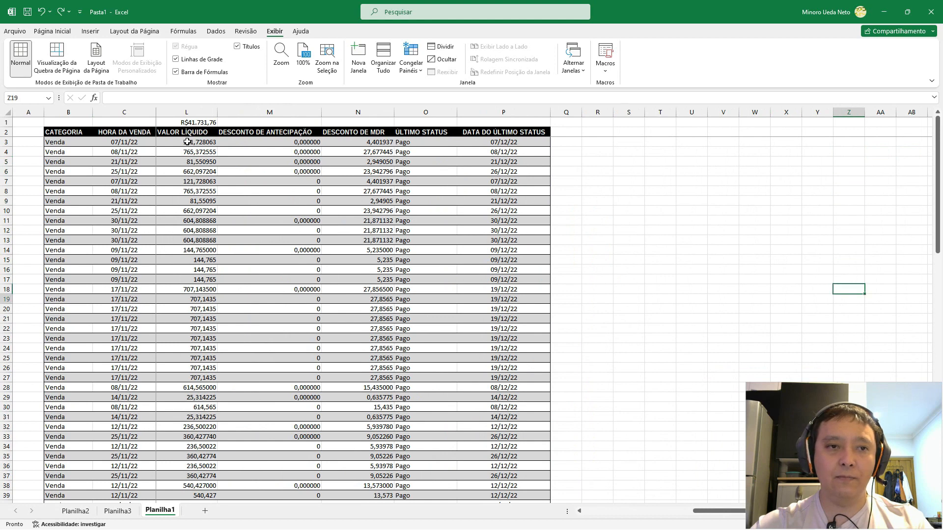
# Return to the table's first columns and step through the cells around D3 to examine the corner where the panes are frozen.
pyautogui.hotkey('ctrl', 'Left')
pyautogui.hotkey('ctrl', 'Left')
pyautogui.hotkey('ctrl', 'Up')
pyautogui.press('Left')
pyautogui.press('Up')
pyautogui.press('Right')
pyautogui.press('Down')
pyautogui.press('Down')
pyautogui.press('Right')
pyautogui.press('Right')
pyautogui.press('Down')
pyautogui.press('Right')
pyautogui.press('Up')
pyautogui.press('Left')
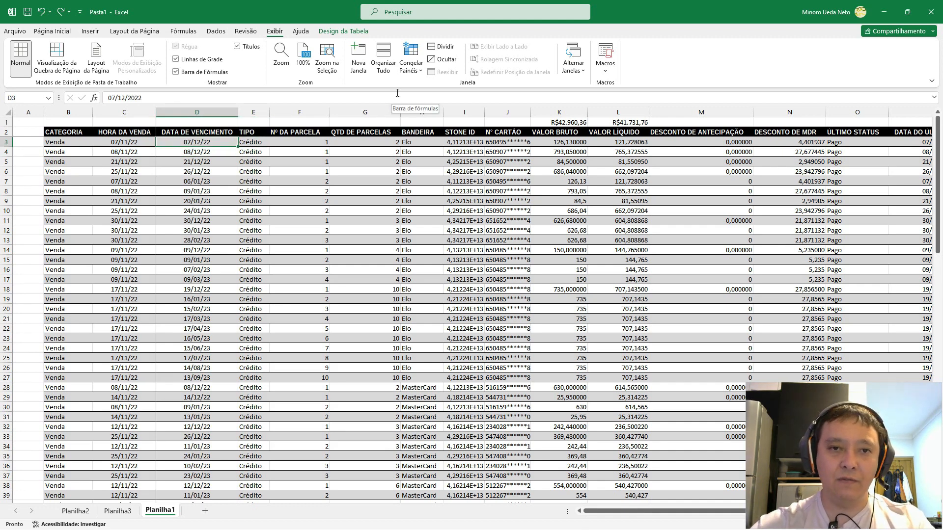
# Unfreeze all rows and columns on the Planilha1 sheet.
pyautogui.click(388, 200)
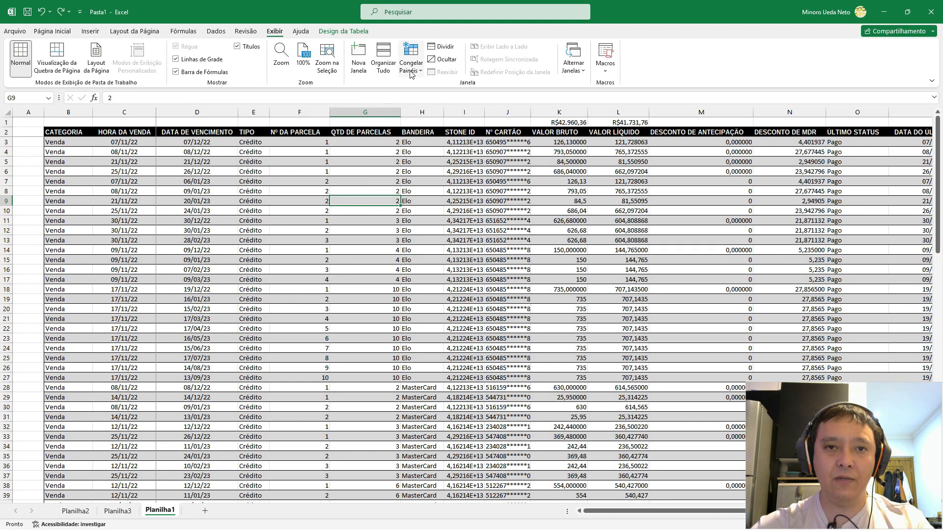
pyautogui.click(410, 70)
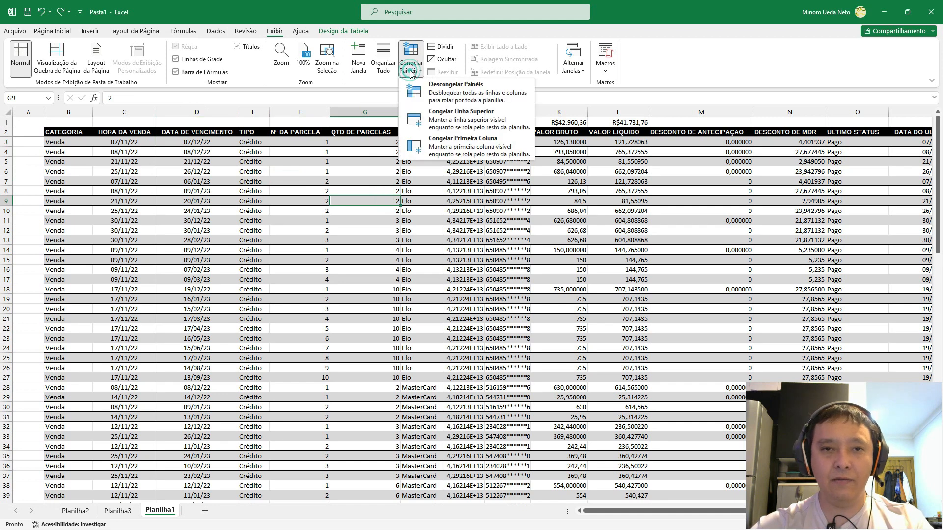
pyautogui.click(444, 96)
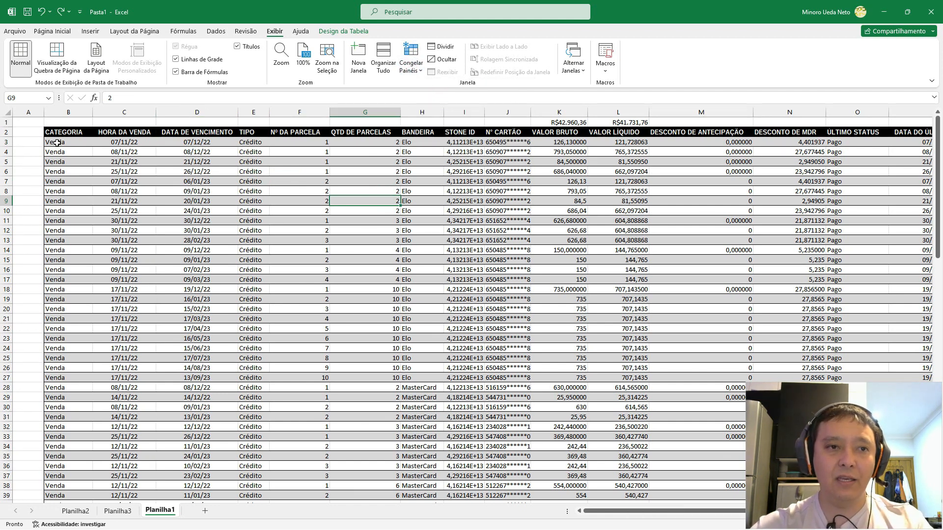
# Freeze the panes at cell C1 to fix only columns A and B.
pyautogui.click(25, 136)
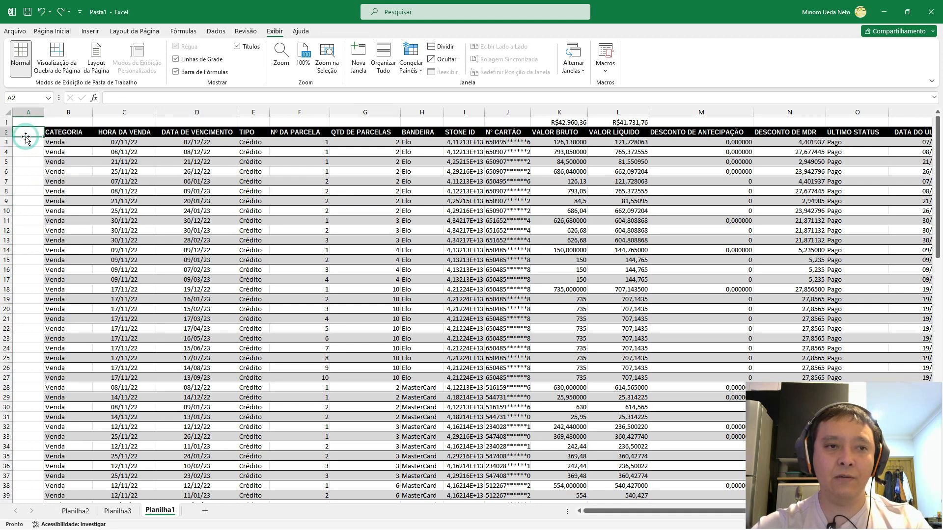
pyautogui.click(105, 120)
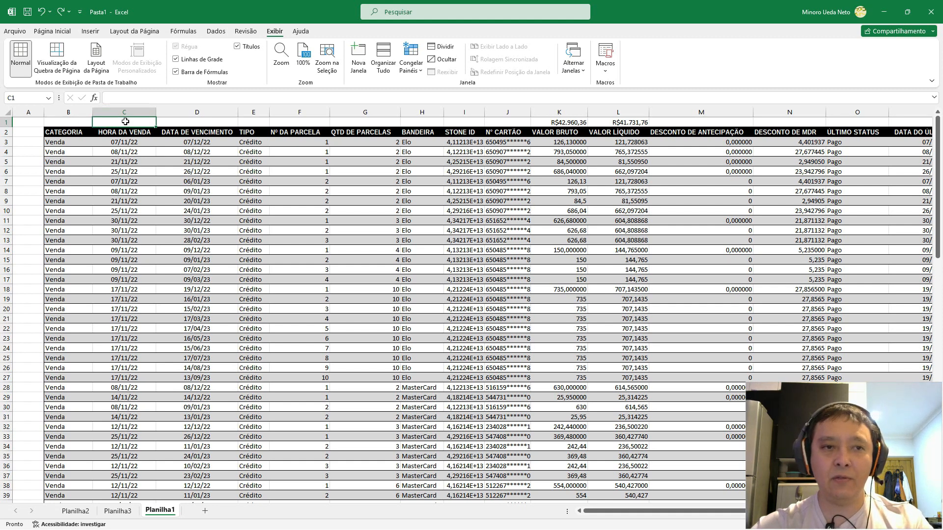
pyautogui.click(409, 57)
pyautogui.click(438, 91)
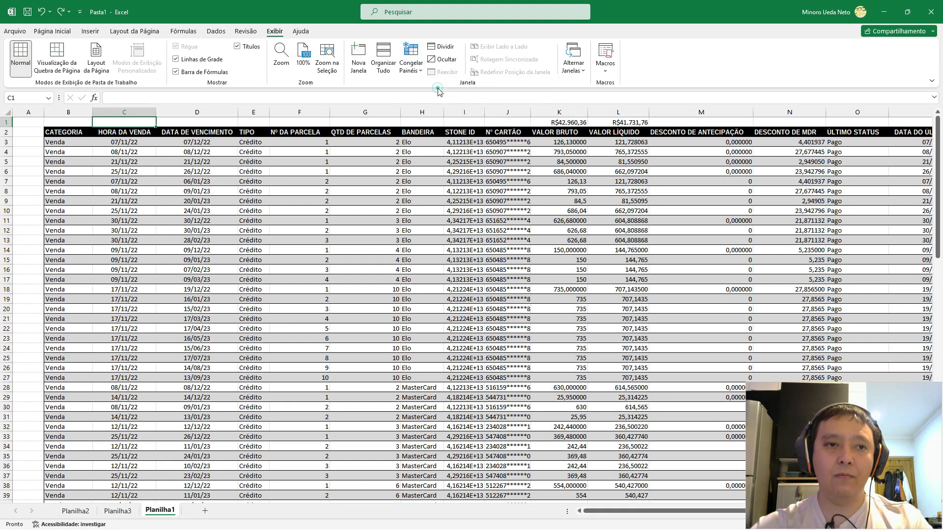
# Move along row 1 beyond the table's last column and down to row 25 to check the frozen columns A and B.
pyautogui.press('Right')
pyautogui.press('Right')
pyautogui.press('Right')
pyautogui.press('Right')
pyautogui.press('Right')
pyautogui.press('Right')
pyautogui.press('Right')
pyautogui.press('Right')
pyautogui.press('Right')
pyautogui.press('Right')
pyautogui.press('Right')
pyautogui.press('Right')
pyautogui.press('Right')
pyautogui.press('Right')
pyautogui.press('Right')
pyautogui.press('Right')
pyautogui.press('Right')
pyautogui.press('Right')
pyautogui.press('Right')
pyautogui.press('Right')
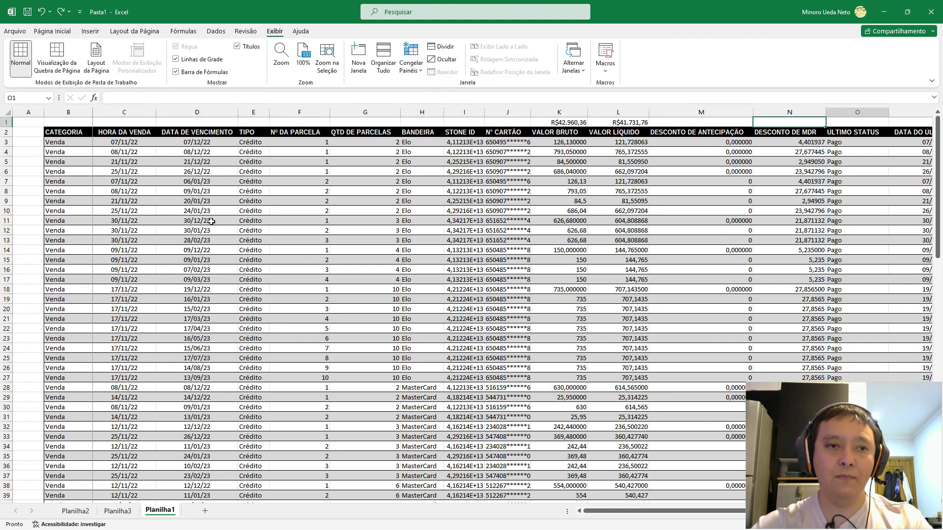
pyautogui.press('Down')
pyautogui.press('Down')
pyautogui.press('Down')
pyautogui.press('Down')
pyautogui.press('Down')
pyautogui.press('Down')
pyautogui.press('Down')
pyautogui.press('Down')
pyautogui.press('Down')
pyautogui.press('Down')
pyautogui.press('Down')
pyautogui.press('Down')
pyautogui.press('Down')
pyautogui.press('Down')
pyautogui.press('Down')
pyautogui.press('Down')
pyautogui.press('Down')
pyautogui.press('Down')
pyautogui.press('Down')
pyautogui.press('Down')
pyautogui.press('Down')
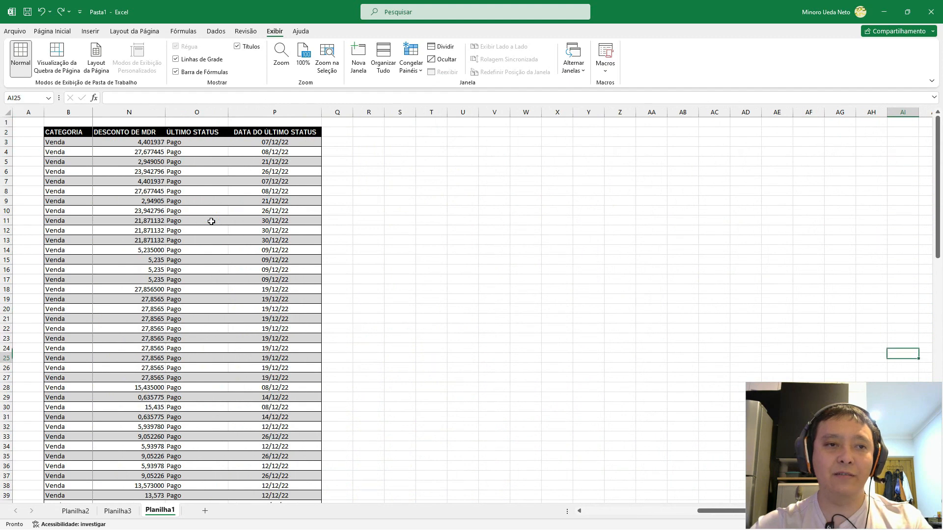
# Go back up to row 1 and return across the sheet to cell C1 to examine how the unfrozen columns scroll.
pyautogui.press('Up')
pyautogui.press('Up')
pyautogui.press('Up')
pyautogui.press('Up')
pyautogui.press('Up')
pyautogui.press('Up')
pyautogui.press('Up')
pyautogui.press('Up')
pyautogui.press('Up')
pyautogui.press('Up')
pyautogui.press('Up')
pyautogui.press('Up')
pyautogui.press('Up')
pyautogui.press('Up')
pyautogui.press('Up')
pyautogui.press('Up')
pyautogui.press('Up')
pyautogui.press('Up')
pyautogui.press('Up')
pyautogui.press('Up')
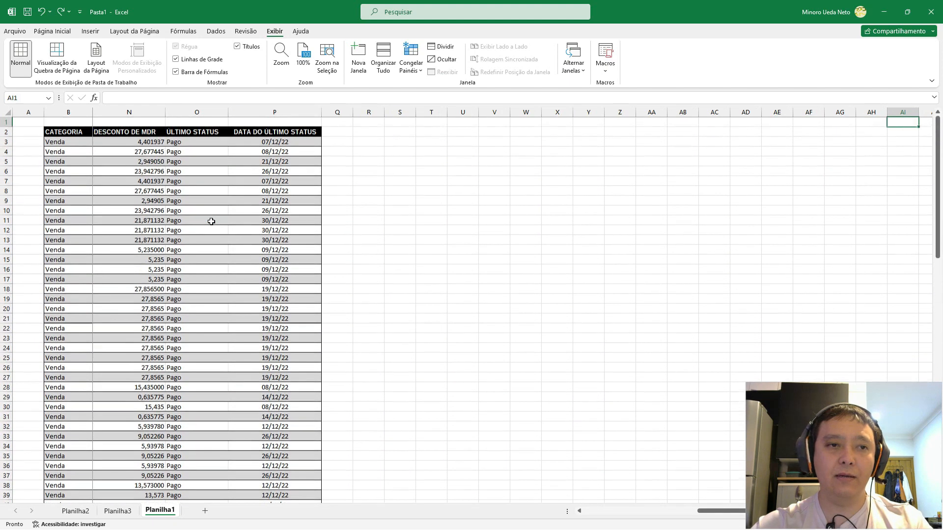
pyautogui.press('Up')
pyautogui.press('Up')
pyautogui.press('Up')
pyautogui.press('Up')
pyautogui.press('Up')
pyautogui.press('Up')
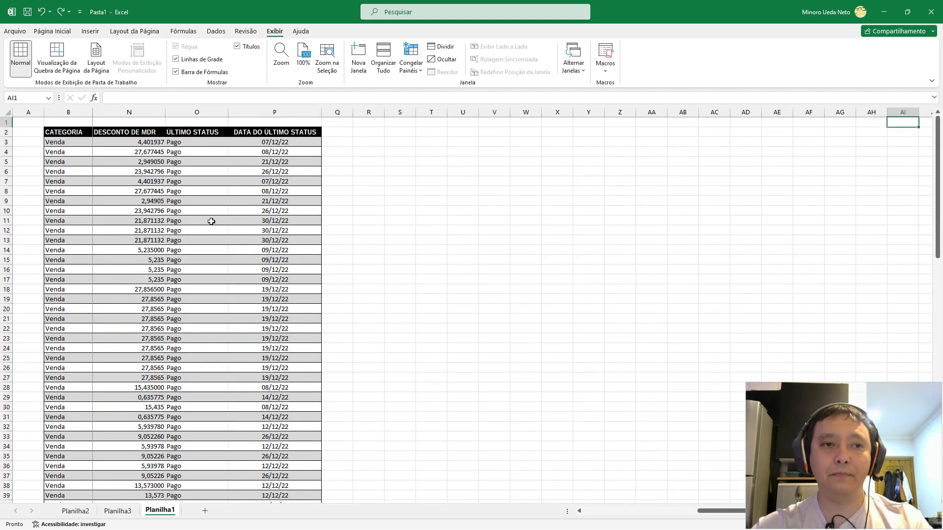
pyautogui.press('Left')
pyautogui.press('Left')
pyautogui.press('Left')
pyautogui.press('Left')
pyautogui.press('Left')
pyautogui.press('Left')
pyautogui.press('Left')
pyautogui.press('Left')
pyautogui.press('Left')
pyautogui.press('Left')
pyautogui.press('Left')
pyautogui.press('Left')
pyautogui.press('Left')
pyautogui.press('Left')
pyautogui.press('Left')
pyautogui.press('Left')
pyautogui.press('Left')
pyautogui.press('Left')
pyautogui.press('Left')
pyautogui.press('Left')
pyautogui.press('Left')
pyautogui.press('Left')
pyautogui.press('Left')
pyautogui.press('Left')
pyautogui.press('Left')
pyautogui.press('Left')
pyautogui.press('Left')
pyautogui.press('Left')
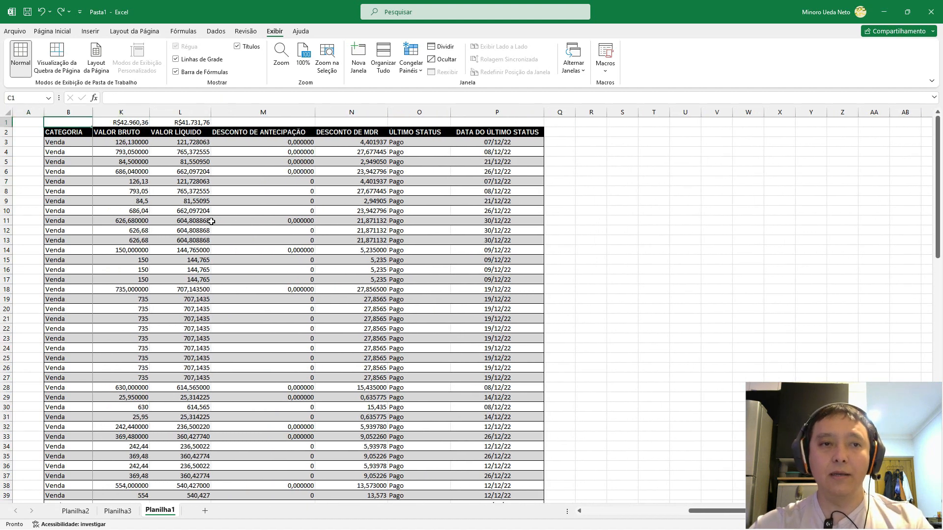
# Step through the cells from C2 to D5 and back to C3 to examine the table's first rows beside the frozen columns.
pyautogui.press('Down')
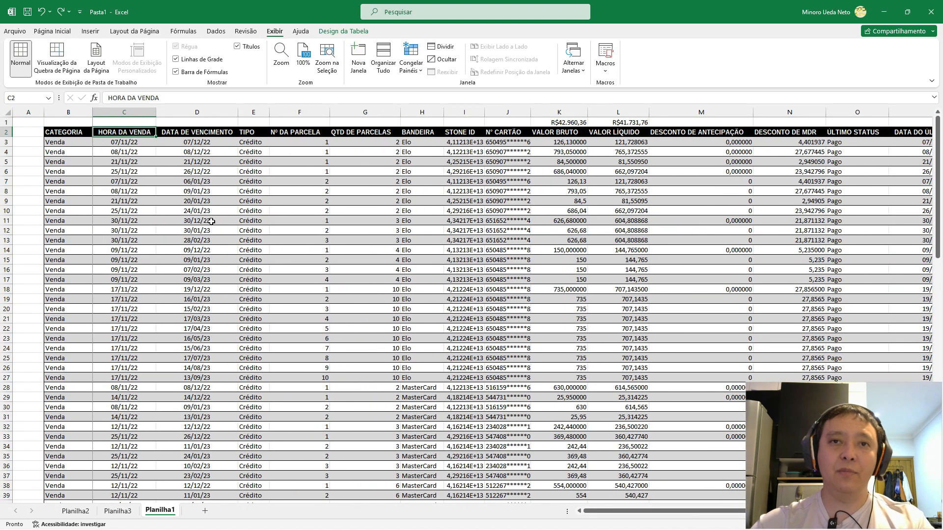
pyautogui.press('Right')
pyautogui.press('Down')
pyautogui.press('Down')
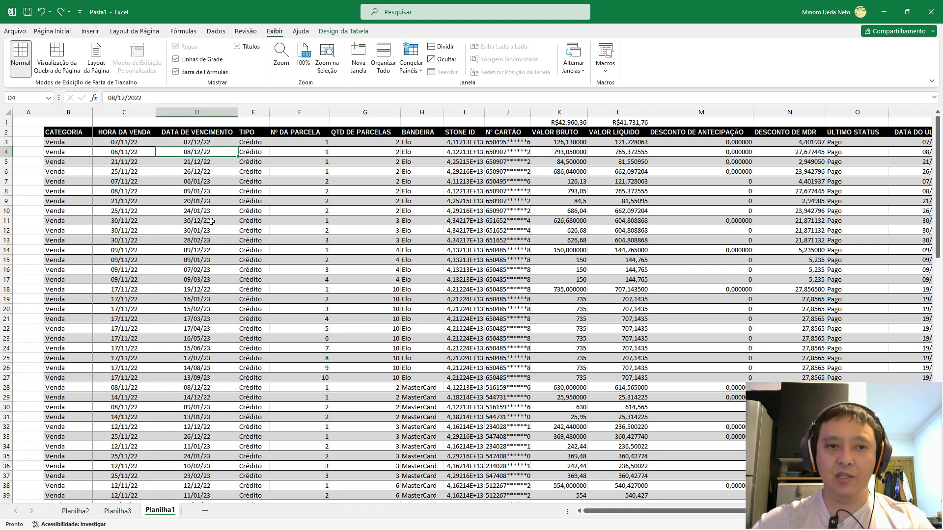
pyautogui.press('Up')
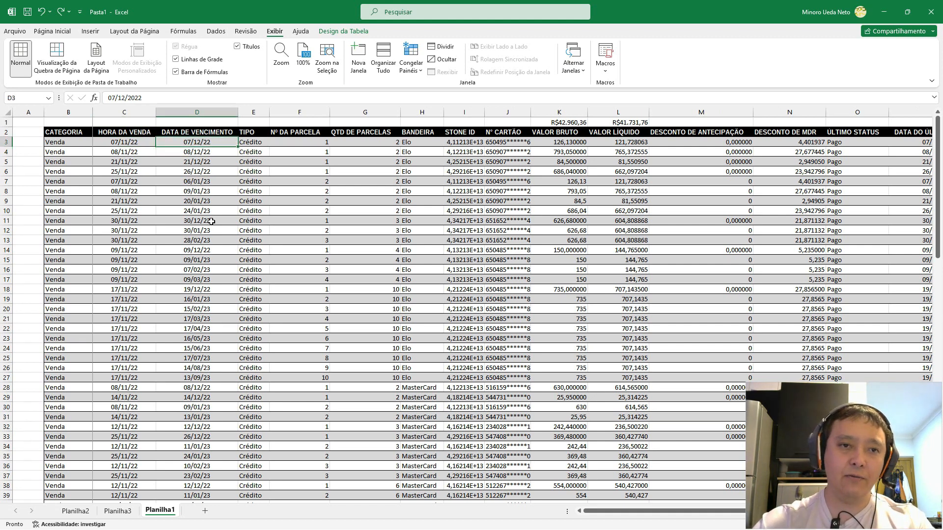
pyautogui.press('Down')
pyautogui.press('Down')
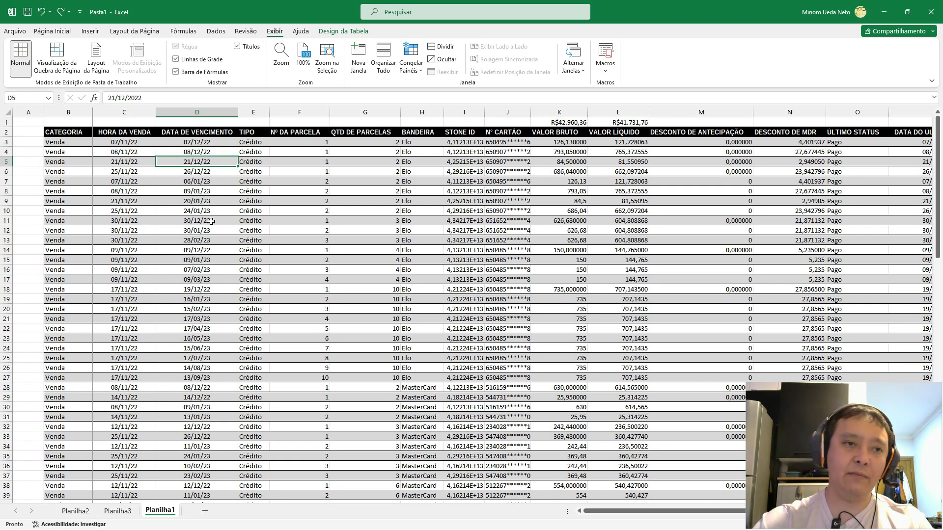
pyautogui.press('Up')
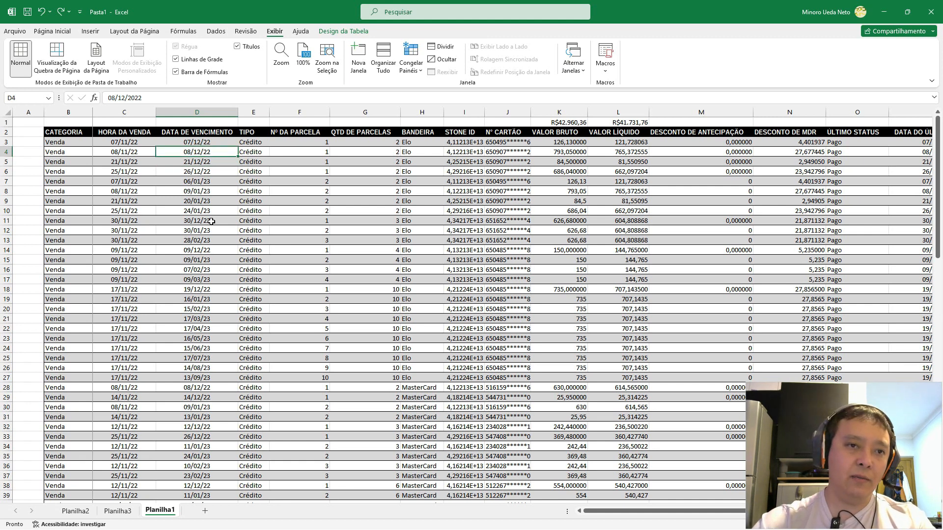
pyautogui.press('Up')
pyautogui.press('Up')
pyautogui.press('Left')
pyautogui.press('Down')
pyautogui.press('Left')
pyautogui.press('Right')
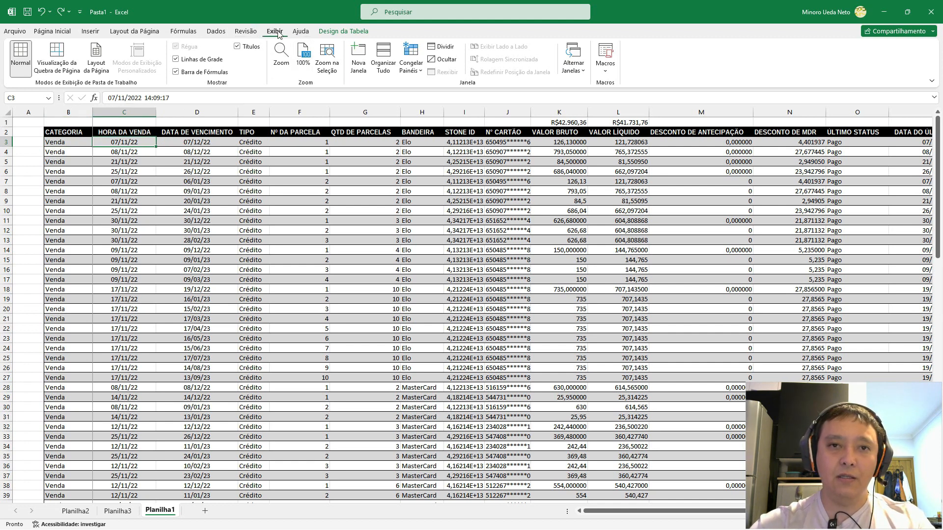
# Unfreeze the panes on the Planilha1 sheet to release columns A and B.
pyautogui.click(403, 64)
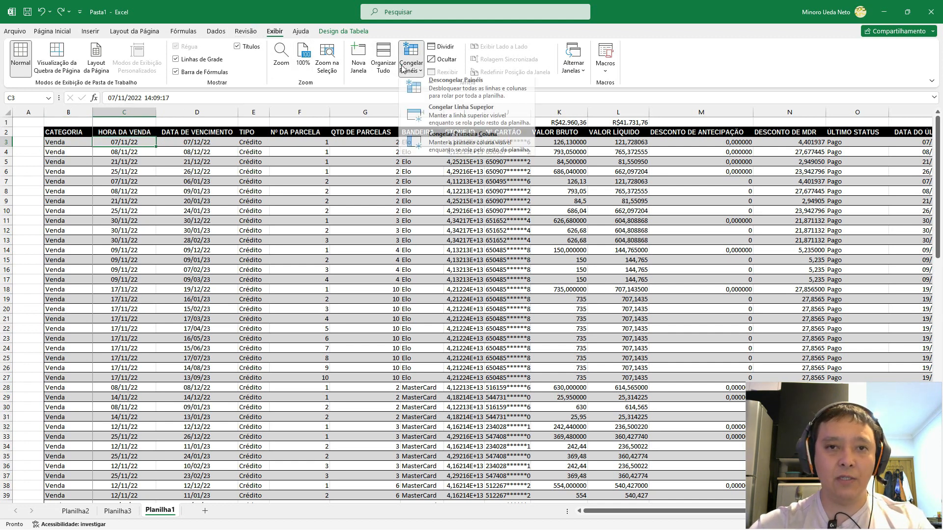
pyautogui.click(448, 95)
pyautogui.press('Left')
pyautogui.press('Left')
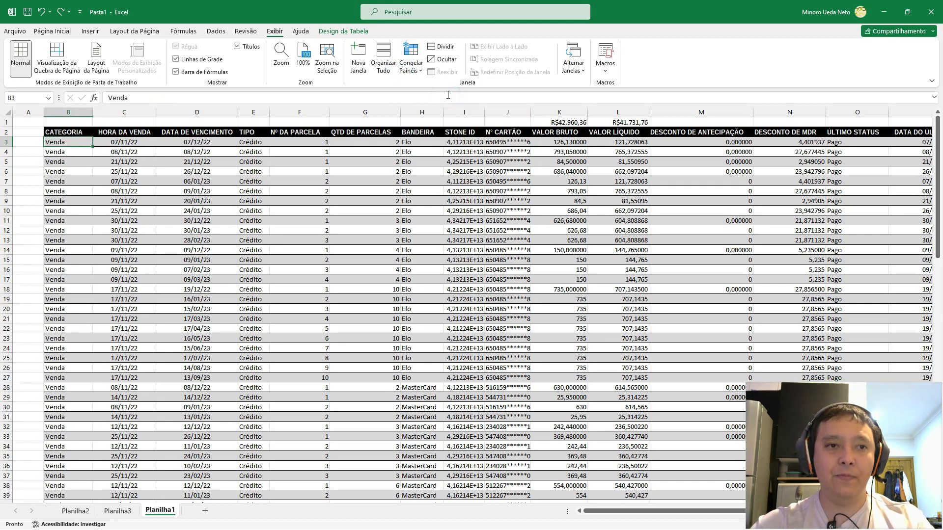
pyautogui.press('Right')
pyautogui.press('Right')
pyautogui.press('Right')
pyautogui.press('Right')
pyautogui.press('Right')
pyautogui.press('Left')
pyautogui.press('Left')
pyautogui.press('Left')
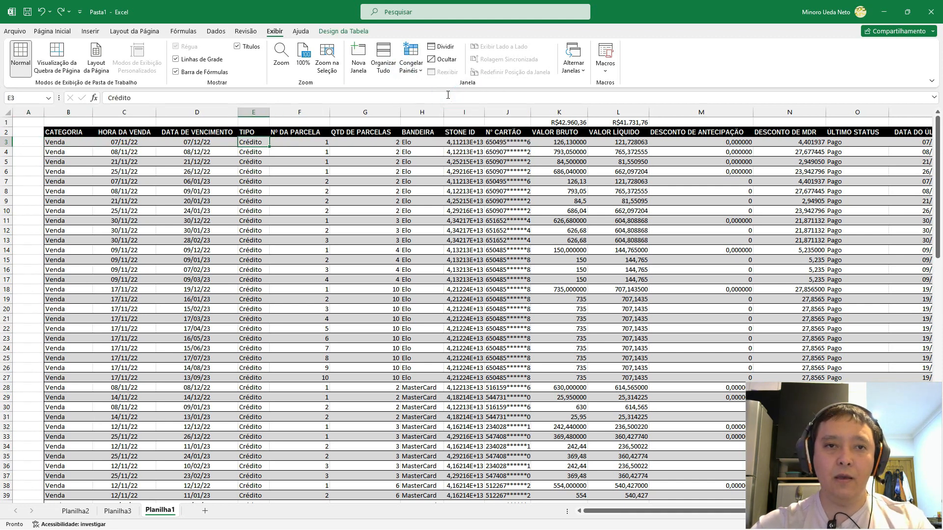
pyautogui.press('Left')
pyautogui.press('Left')
pyautogui.press('Right')
pyautogui.press('Right')
pyautogui.press('Right')
pyautogui.press('Right')
pyautogui.press('Left')
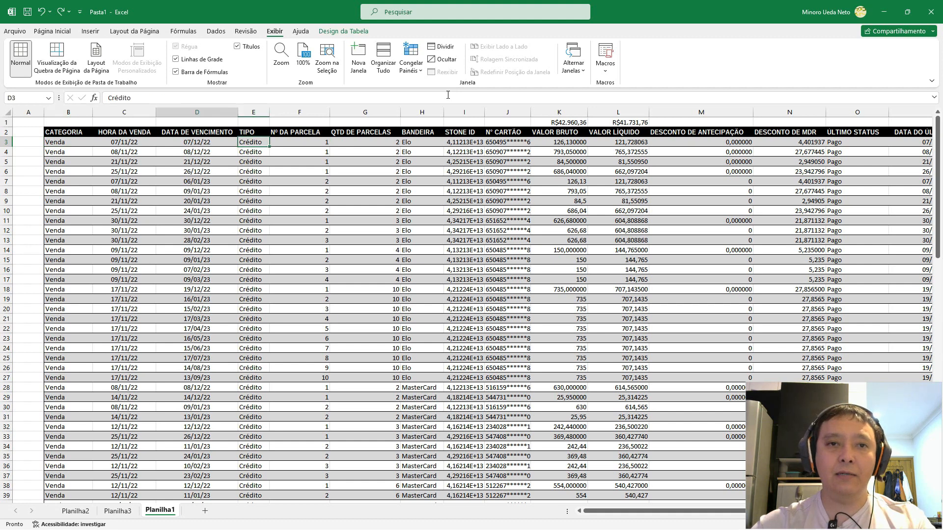
pyautogui.press('Left')
pyautogui.press('Left')
pyautogui.press('Right')
pyautogui.press('Down')
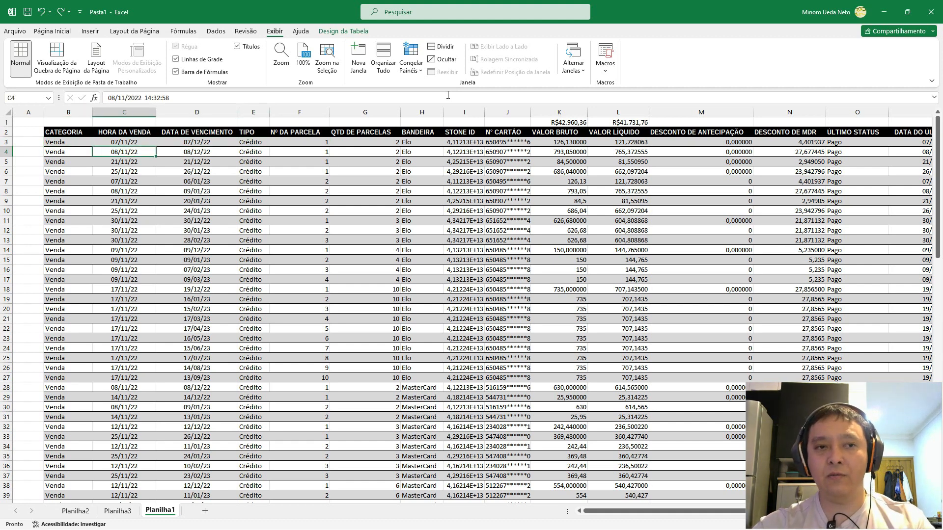
pyautogui.press('Up')
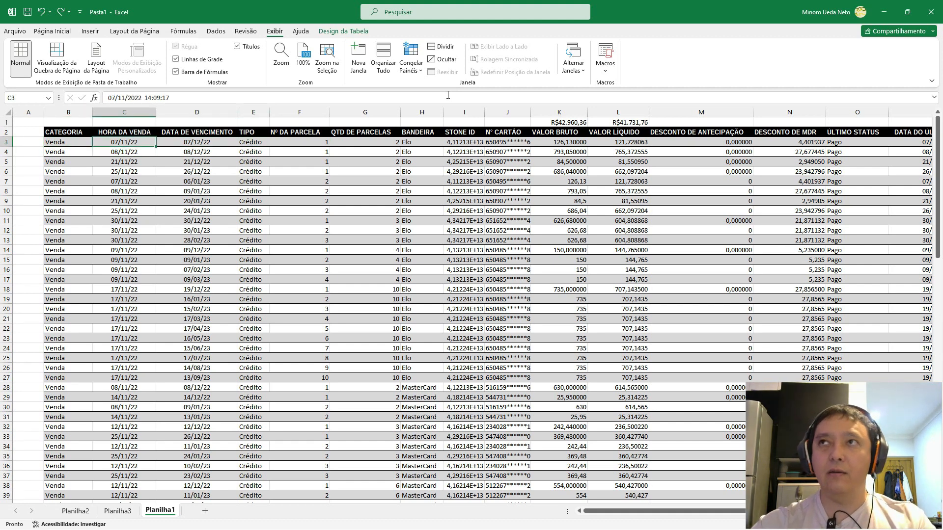
pyautogui.press('Right')
pyautogui.press('Right')
pyautogui.press('Right')
pyautogui.press('Right')
pyautogui.press('Right')
pyautogui.press('Right')
pyautogui.press('Right')
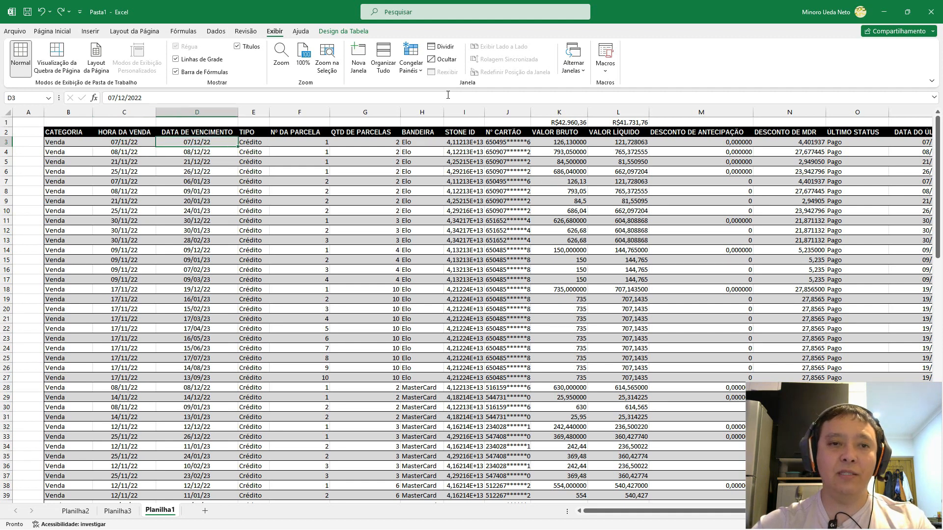
pyautogui.press('Left')
pyautogui.press('Left')
pyautogui.press('Left')
pyautogui.press('Left')
pyautogui.press('Left')
pyautogui.press('Left')
pyautogui.press('Left')
pyautogui.press('Right')
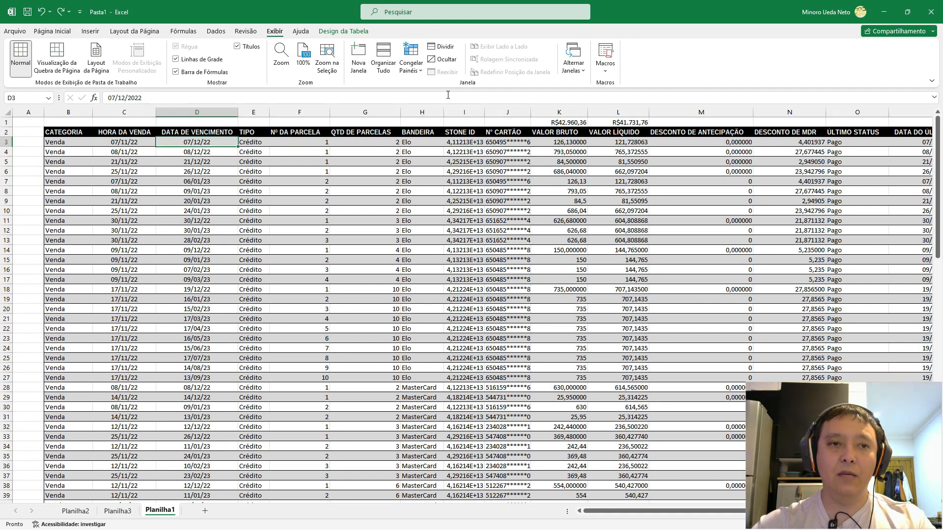
# Move down to row 16 and across beyond the table's last column to check how the sheet scrolls with the panes unfrozen.
pyautogui.press('Down')
pyautogui.press('Down')
pyautogui.press('Down')
pyautogui.press('Down')
pyautogui.press('Down')
pyautogui.press('Down')
pyautogui.press('Down')
pyautogui.press('Down')
pyautogui.press('Down')
pyautogui.press('Down')
pyautogui.press('Down')
pyautogui.press('Left')
pyautogui.press('Right')
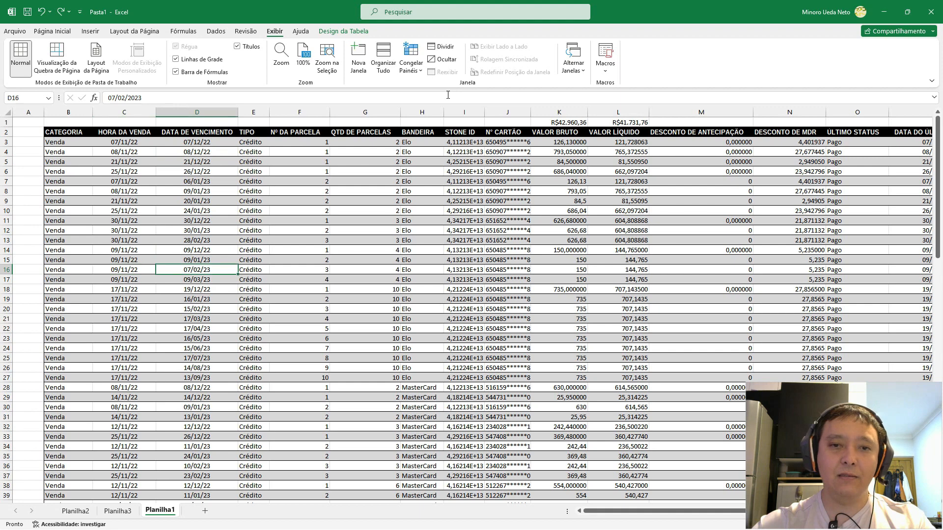
pyautogui.press('Right')
pyautogui.press('Right')
pyautogui.press('Right')
pyautogui.press('Right')
pyautogui.press('Right')
pyautogui.press('Right')
pyautogui.press('Right')
pyautogui.press('Right')
pyautogui.press('Right')
pyautogui.press('Right')
pyautogui.press('Right')
pyautogui.press('Right')
pyautogui.press('Right')
pyautogui.press('Right')
pyautogui.press('Right')
pyautogui.press('Right')
pyautogui.press('Right')
pyautogui.press('Right')
pyautogui.press('Right')
pyautogui.press('Right')
pyautogui.press('Right')
pyautogui.press('Right')
# Return along row 16 from the empty columns to column G to examine the table without frozen columns.
pyautogui.press('Left')
pyautogui.press('Left')
pyautogui.press('Left')
pyautogui.press('Left')
pyautogui.press('Left')
pyautogui.press('Left')
pyautogui.press('Left')
pyautogui.press('Left')
pyautogui.press('Left')
pyautogui.press('Left')
pyautogui.press('Left')
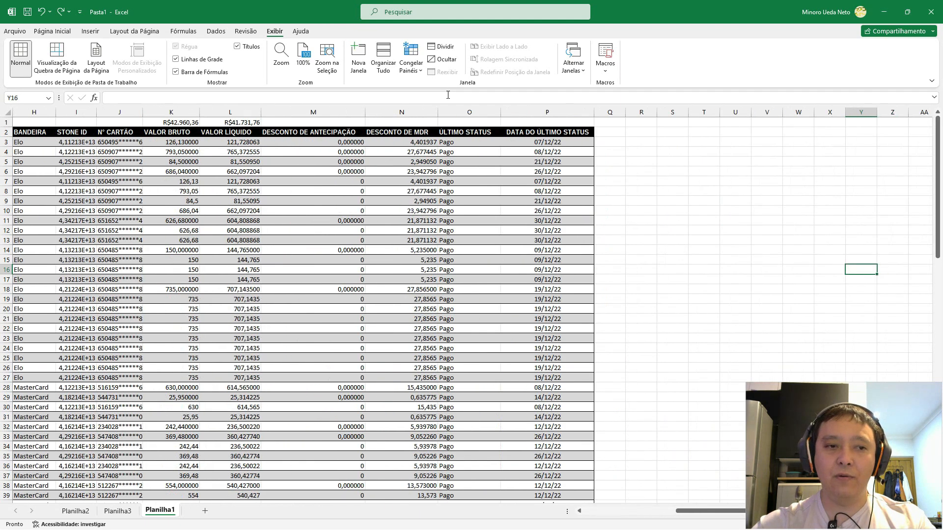
pyautogui.press('Left')
pyautogui.press('Left')
pyautogui.press('Left')
pyautogui.press('Left')
pyautogui.press('Left')
pyautogui.press('Left')
pyautogui.press('Left')
pyautogui.press('Left')
pyautogui.press('Left')
pyautogui.press('Left')
pyautogui.press('Left')
pyautogui.press('Left')
pyautogui.press('Left')
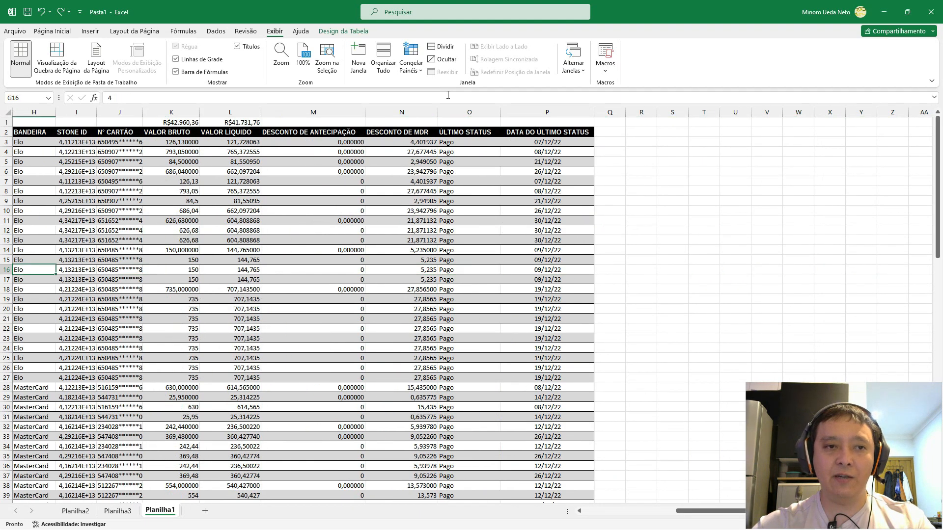
# Go back up to row 1 and over to cell A1 to view the start of the unfrozen table.
pyautogui.press('Up')
pyautogui.press('Up')
pyautogui.press('Up')
pyautogui.press('Up')
pyautogui.press('Up')
pyautogui.press('Up')
pyautogui.press('Up')
pyautogui.press('Up')
pyautogui.press('Up')
pyautogui.press('Up')
pyautogui.press('Up')
pyautogui.press('Up')
pyautogui.press('Up')
pyautogui.press('Up')
pyautogui.press('Up')
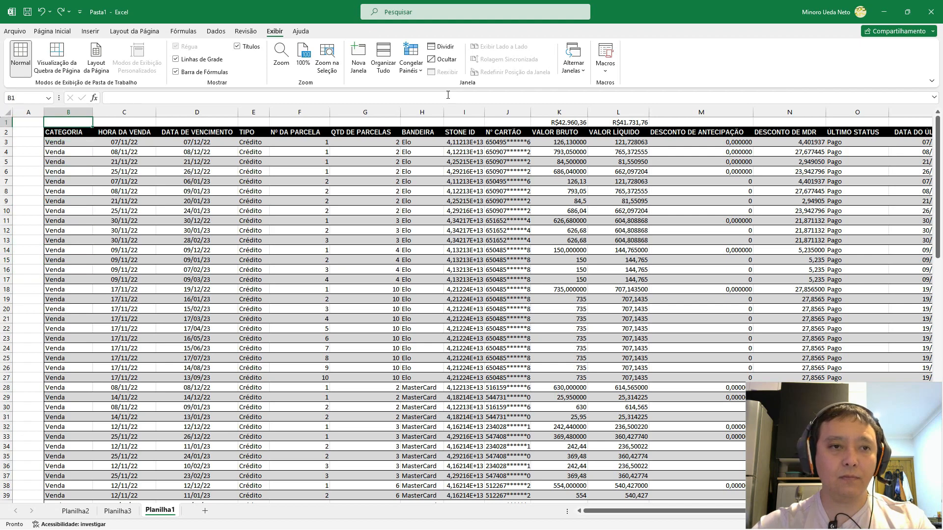
pyautogui.press('Left')
# Check the course outline in the Google Sheets browser window and return to the Excel workbook.
pyautogui.hotkey('alt', 'Tab')
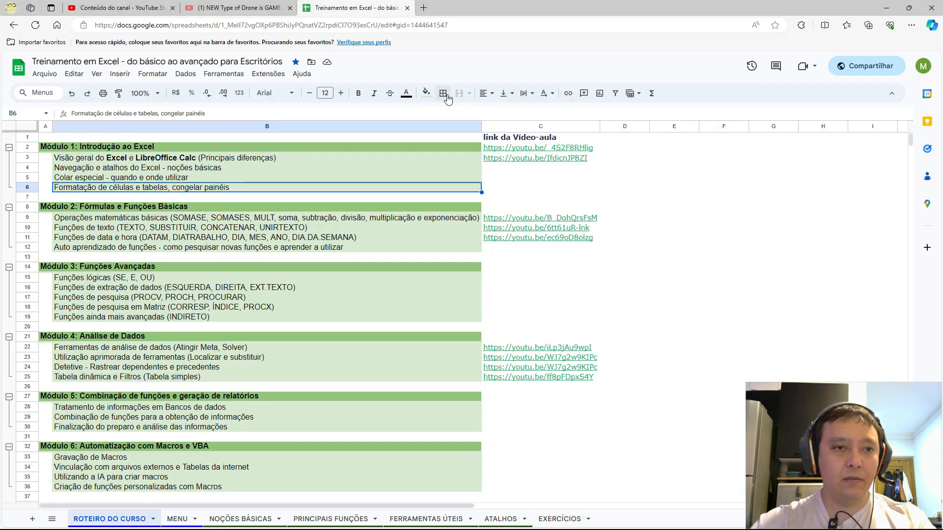
pyautogui.hotkey('alt', 'Tab')
# Select the data in the HORA DA VENDA and DATA DE VENCIMENTO columns from row 3 down to row 98.
pyautogui.press('Right')
pyautogui.press('Down')
pyautogui.press('Down')
pyautogui.press('Right')
pyautogui.hotkey('ctrl', 'shift', 'Down')
pyautogui.hotkey('shift', 'Right')
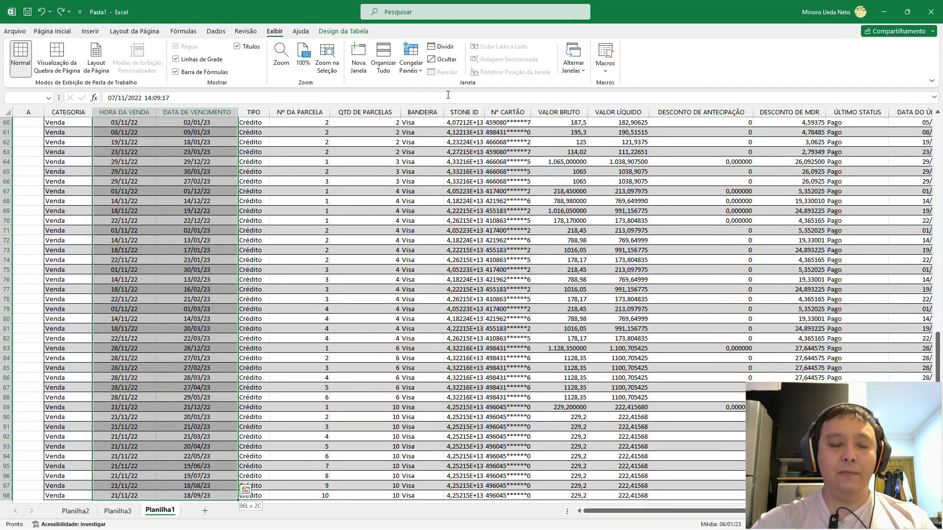
# Move across row 3 of the table to column M and beyond to examine its data.
pyautogui.press('Up')
pyautogui.press('Down')
pyautogui.press('Right')
pyautogui.press('Right')
pyautogui.press('Right')
pyautogui.press('Right')
pyautogui.press('Right')
pyautogui.press('Right')
pyautogui.press('Right')
pyautogui.press('Right')
pyautogui.press('Right')
pyautogui.press('Right')
pyautogui.press('Right')
pyautogui.press('Right')
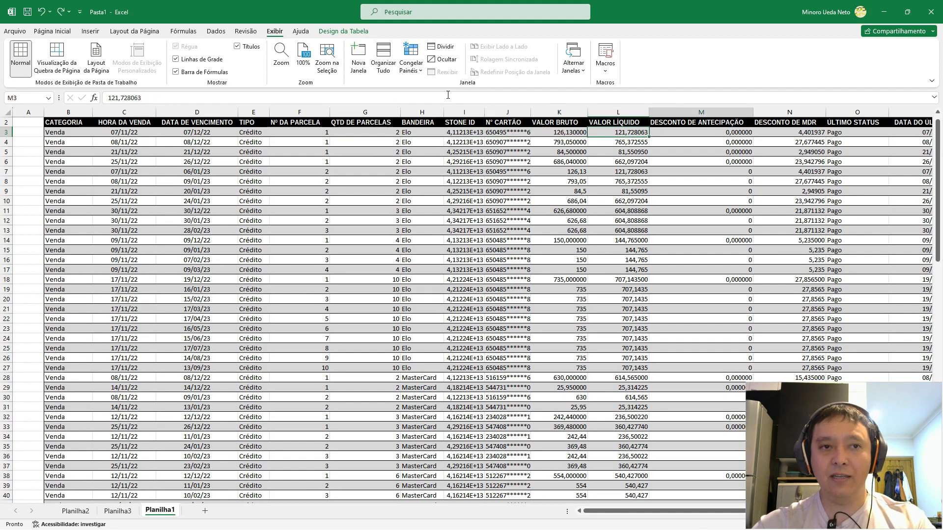
pyautogui.press('Right')
# Step down to row 4 and move back and forth across it to examine how the unfrozen columns scroll.
pyautogui.press('Down')
pyautogui.press('Left')
pyautogui.press('Left')
pyautogui.press('Left')
pyautogui.press('Left')
pyautogui.press('Left')
pyautogui.press('Left')
pyautogui.press('Left')
pyautogui.press('Left')
pyautogui.press('Left')
pyautogui.press('Left')
pyautogui.press('Left')
pyautogui.press('Left')
pyautogui.press('Left')
pyautogui.press('Down')
pyautogui.press('Right')
pyautogui.press('Right')
pyautogui.press('Right')
pyautogui.press('Right')
pyautogui.press('Right')
pyautogui.press('Right')
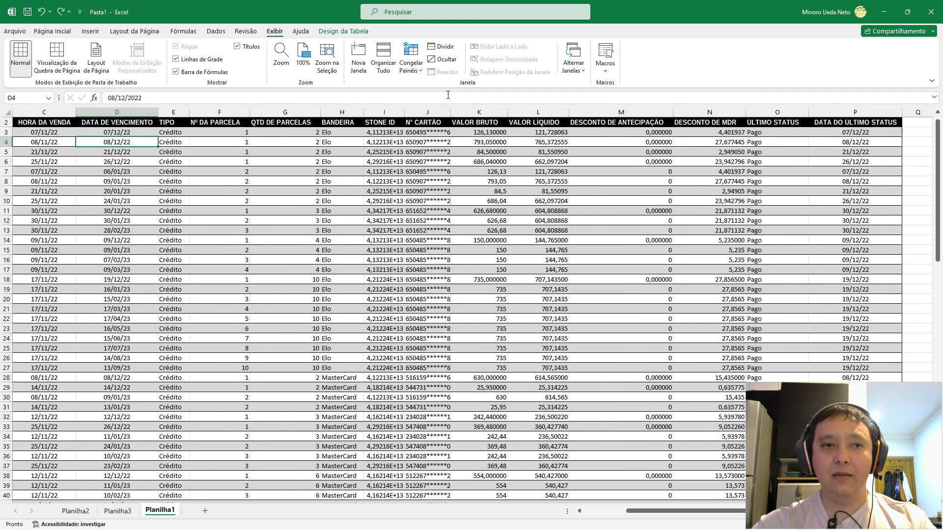
# Move down to cell A21 beside the table, and go back up to its first data row at cell B3.
pyautogui.press('Down')
pyautogui.press('Down')
pyautogui.press('Down')
pyautogui.press('Down')
pyautogui.press('Down')
pyautogui.press('Down')
pyautogui.press('Down')
pyautogui.press('Down')
pyautogui.press('Down')
pyautogui.press('Down')
pyautogui.press('Down')
pyautogui.press('Down')
pyautogui.press('Down')
pyautogui.press('Down')
pyautogui.press('Left')
pyautogui.press('Left')
pyautogui.press('Down')
pyautogui.press('Down')
pyautogui.press('Left')
pyautogui.press('Left')
pyautogui.press('Left')
pyautogui.press('Left')
pyautogui.press('Left')
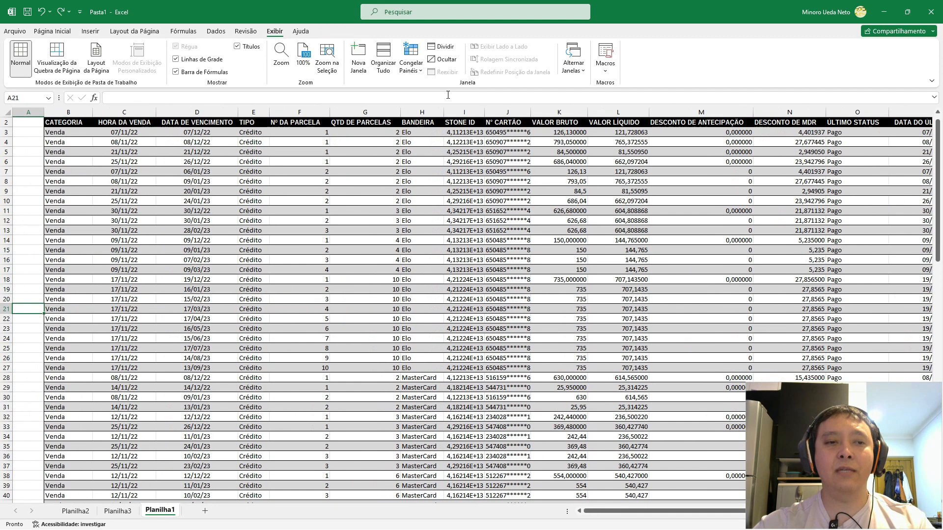
pyautogui.hotkey('ctrl', 'Up')
pyautogui.press('Down')
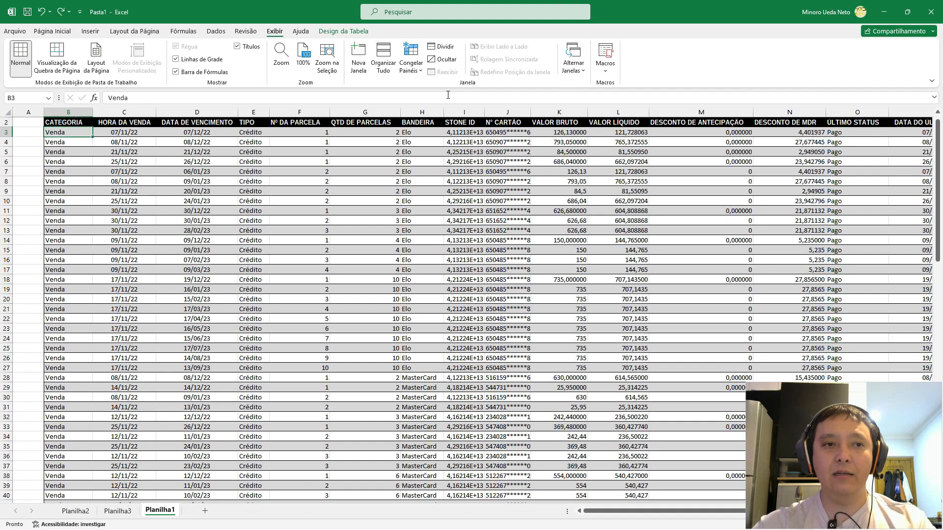
# Copy the row 5 data from CATEGORIA through Nº CARTÃO, and paste it into the same columns of rows 6 to 16.
pyautogui.press('Down')
pyautogui.press('Down')
pyautogui.hotkey('shift', 'Right')
pyautogui.hotkey('shift', 'Right')
pyautogui.hotkey('shift', 'Right')
pyautogui.hotkey('shift', 'Right')
pyautogui.hotkey('shift', 'Right')
pyautogui.hotkey('shift', 'Right')
pyautogui.hotkey('shift', 'Right')
pyautogui.hotkey('shift', 'Right')
pyautogui.hotkey('ctrl', 'c')
pyautogui.press('Down')
pyautogui.hotkey('shift', 'Down')
pyautogui.hotkey('shift', 'Down')
pyautogui.hotkey('shift', 'Down')
pyautogui.hotkey('shift', 'Down')
pyautogui.hotkey('shift', 'Down')
pyautogui.hotkey('shift', 'Down')
pyautogui.hotkey('shift', 'Down')
pyautogui.hotkey('shift', 'Down')
pyautogui.hotkey('shift', 'Down')
pyautogui.hotkey('shift', 'Down')
pyautogui.hotkey('ctrl', 'v')
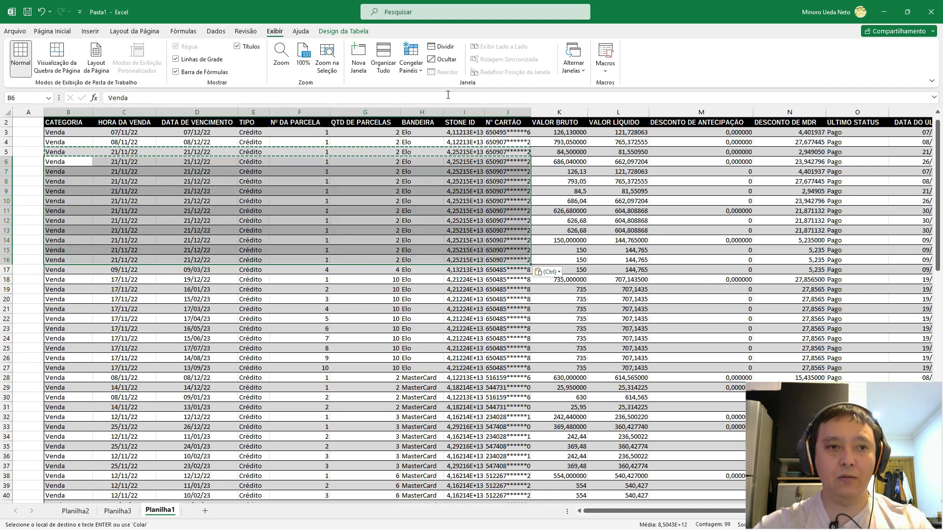
# Select the whole table from the CATEGORIA header in B2 to its last row, and clear its cell formats.
pyautogui.press('Up')
pyautogui.press('Up')
pyautogui.press('Up')
pyautogui.press('Up')
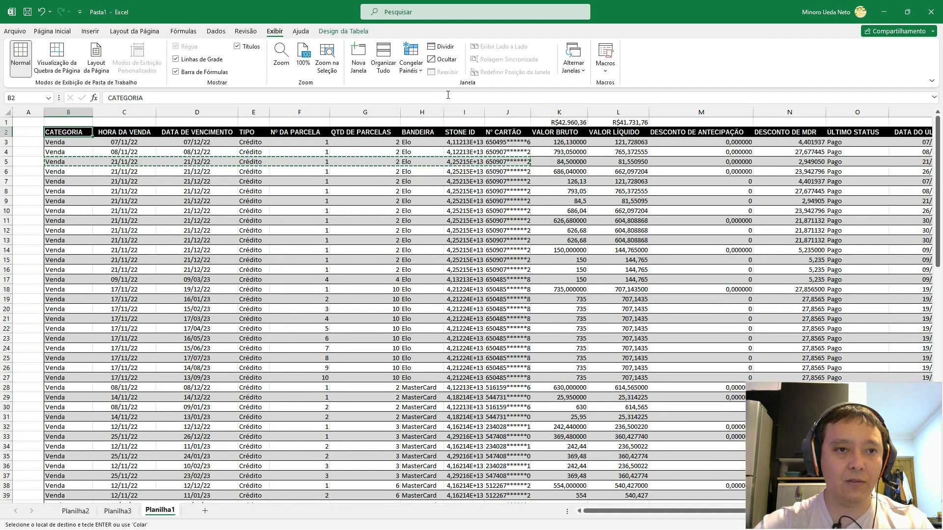
pyautogui.hotkey('ctrl', 'shift', 'End')
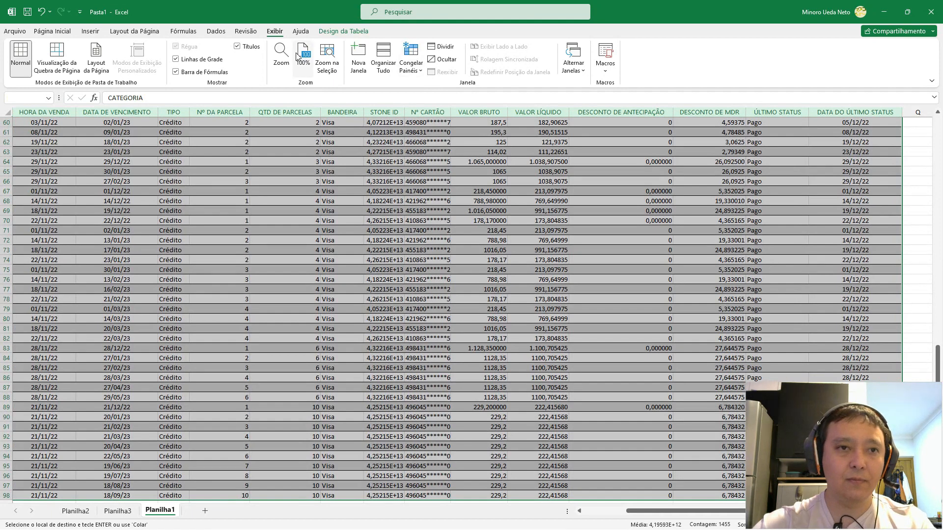
pyautogui.click(13, 31)
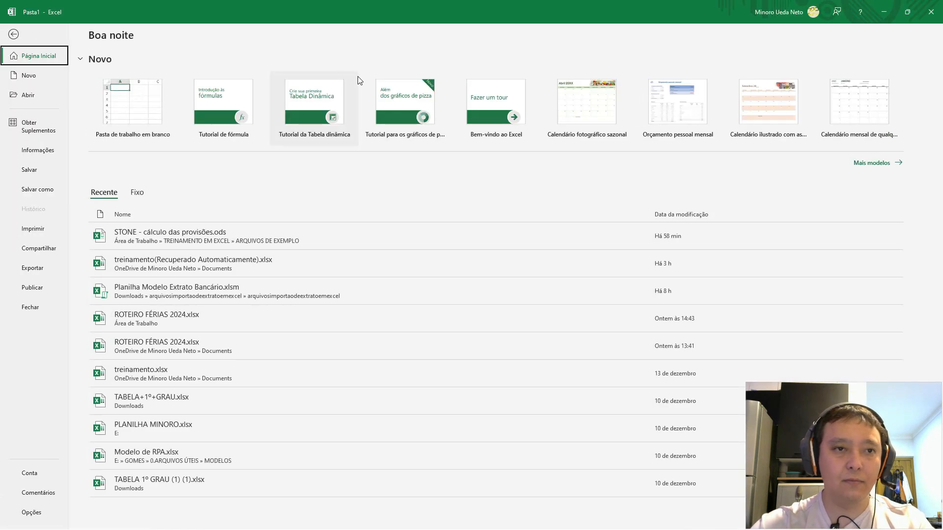
pyautogui.press('Escape')
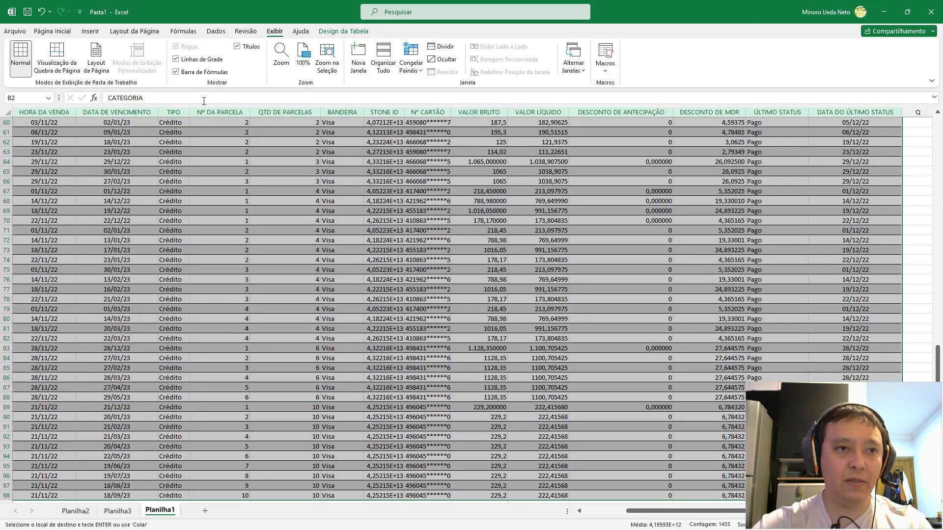
pyautogui.click(50, 33)
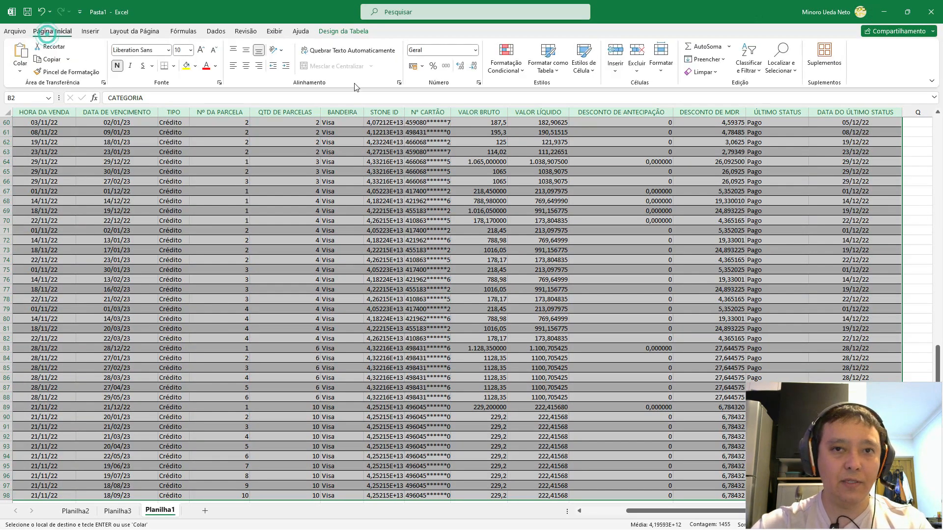
pyautogui.click(705, 72)
pyautogui.click(718, 98)
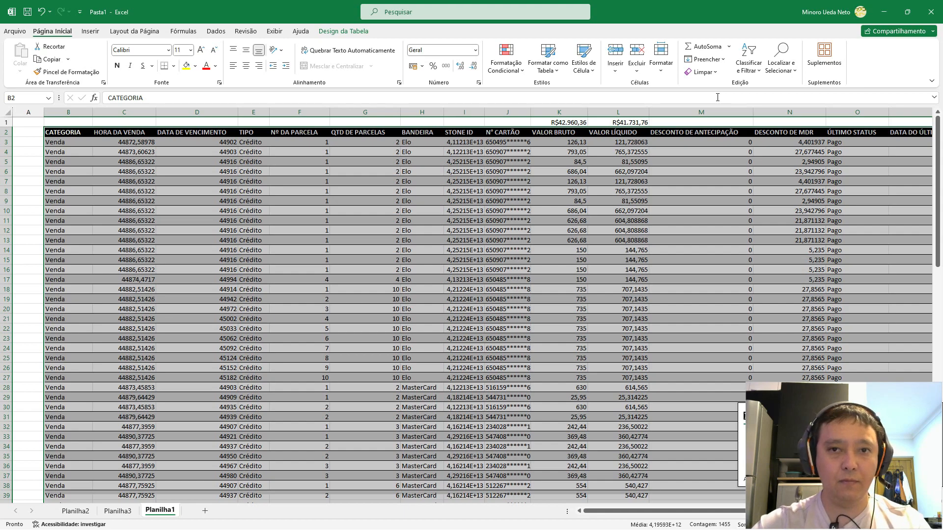
# Select the whole table again from the CATEGORIA header, copy it, and cancel the copy at the top of the sheet.
pyautogui.click(479, 135)
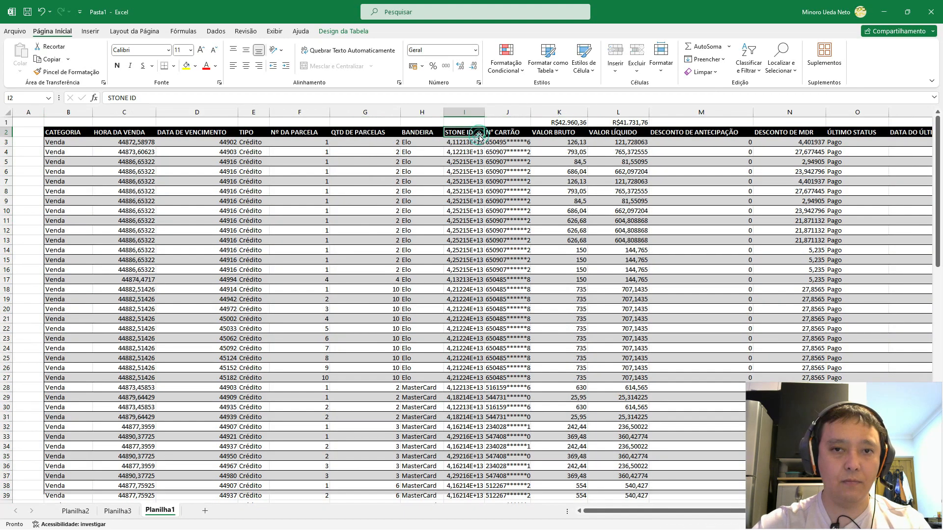
pyautogui.press('Left')
pyautogui.hotkey('ctrl', 'Left')
pyautogui.hotkey('ctrl', 'shift', 'Down')
pyautogui.hotkey('ctrl', 'shift', 'Right')
pyautogui.hotkey('ctrl', 'c')
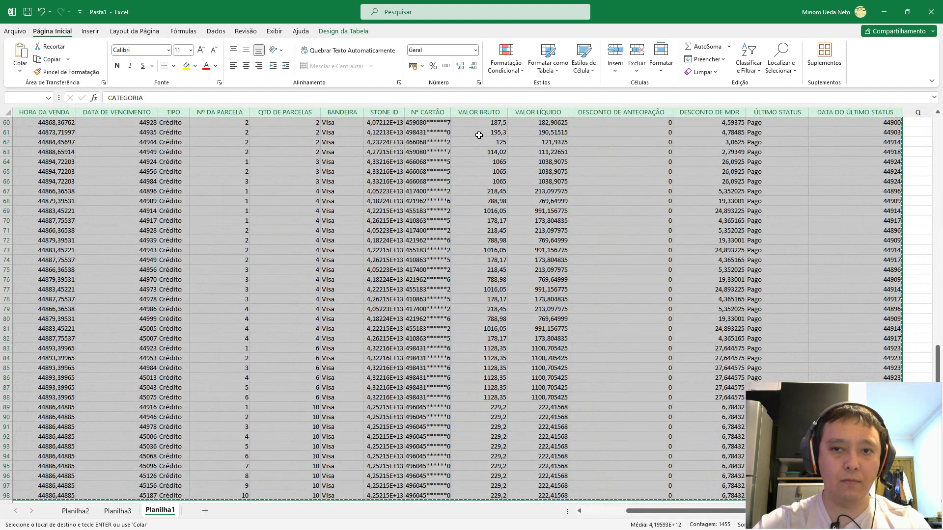
pyautogui.hotkey('ctrl', 'Home')
pyautogui.press('Right')
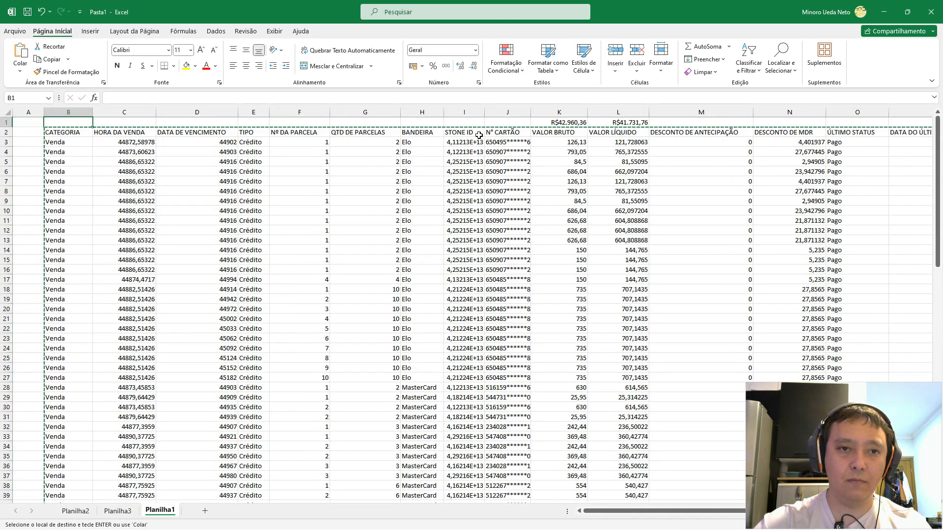
pyautogui.press('Down')
pyautogui.press('Escape')
# Fill cells B3:K6 with yellow and apply the number format with two decimals and thousands separators.
pyautogui.press('Down')
pyautogui.press('Right')
pyautogui.press('Up')
pyautogui.press('Left')
pyautogui.press('Down')
pyautogui.press('Up')
pyautogui.press('Down')
pyautogui.hotkey('shift', 'Right')
pyautogui.hotkey('shift', 'Right')
pyautogui.hotkey('shift', 'Right')
pyautogui.hotkey('shift', 'Right')
pyautogui.hotkey('shift', 'Right')
pyautogui.hotkey('shift', 'Right')
pyautogui.hotkey('shift', 'Right')
pyautogui.hotkey('shift', 'Right')
pyautogui.hotkey('shift', 'Right')
pyautogui.hotkey('shift', 'Down')
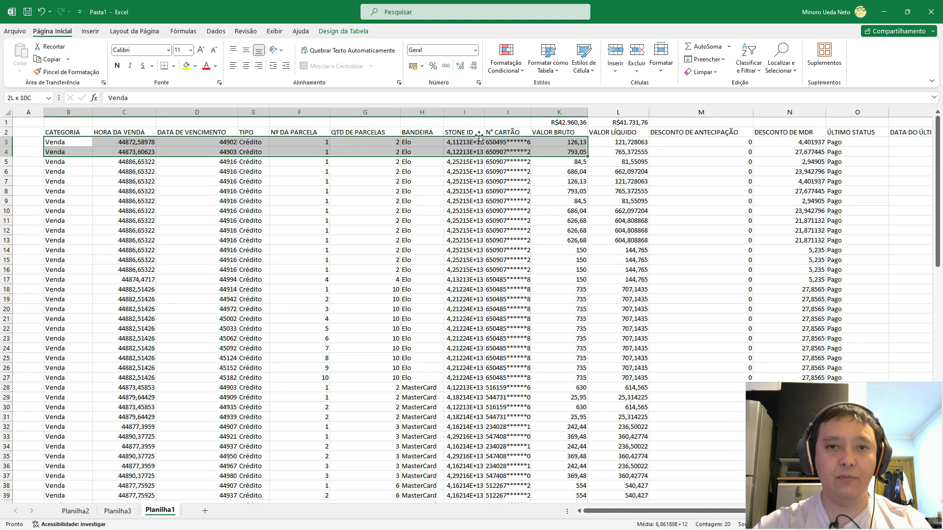
pyautogui.hotkey('shift', 'Down')
pyautogui.hotkey('shift', 'Down')
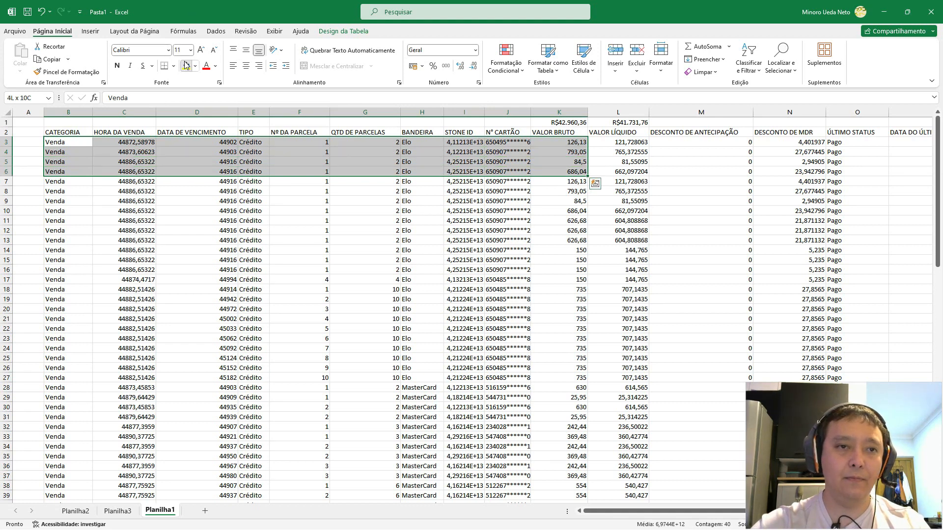
pyautogui.click(187, 65)
pyautogui.hotkey('ctrl', 'shift', '1')
# Copy the yellow cells of row 4 from CATEGORIA through VALOR BRUTO (B4:K4).
pyautogui.press('Down')
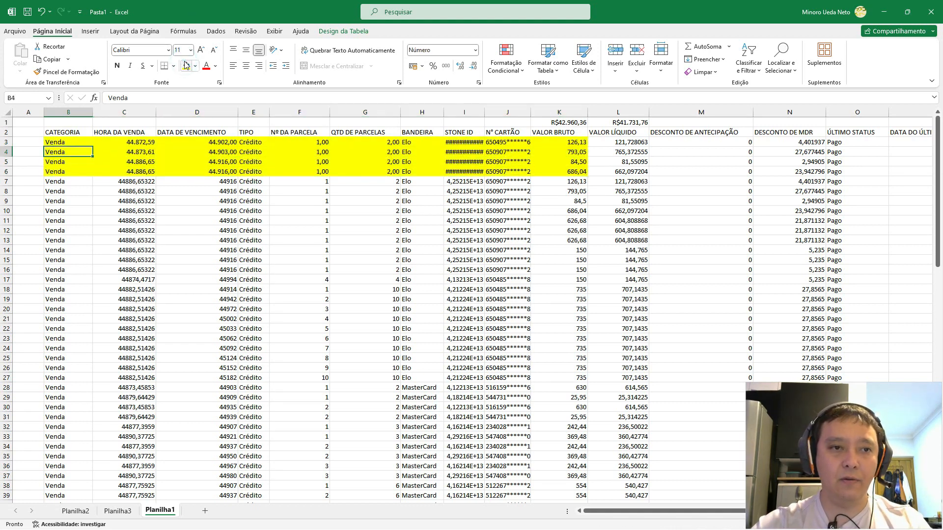
pyautogui.hotkey('shift', 'Right')
pyautogui.hotkey('shift', 'Right')
pyautogui.hotkey('shift', 'Right')
pyautogui.hotkey('shift', 'Right')
pyautogui.hotkey('shift', 'Right')
pyautogui.hotkey('shift', 'Right')
pyautogui.hotkey('shift', 'Right')
pyautogui.hotkey('shift', 'Right')
pyautogui.hotkey('shift', 'Right')
pyautogui.hotkey('shift', 'Right')
pyautogui.hotkey('shift', 'Left')
pyautogui.hotkey('ctrl', 'c')
# Paste only the formats of the copied row onto cells B7:K14 using Paste Special.
pyautogui.press('Down')
pyautogui.press('Down')
pyautogui.press('Down')
pyautogui.hotkey('shift', 'Down')
pyautogui.hotkey('shift', 'Down')
pyautogui.hotkey('shift', 'Down')
pyautogui.hotkey('shift', 'Down')
pyautogui.hotkey('shift', 'Down')
pyautogui.hotkey('shift', 'Down')
pyautogui.hotkey('shift', 'Down')
pyautogui.hotkey('ctrl', 'q')
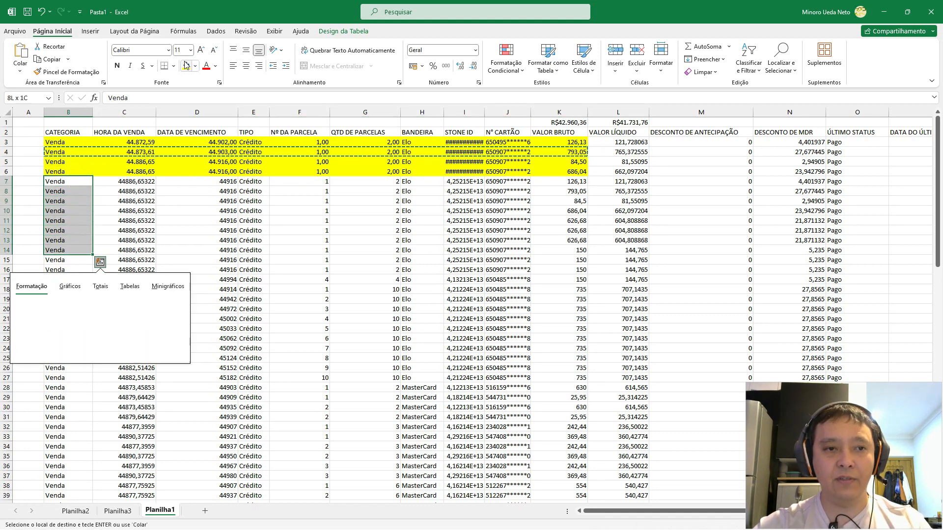
pyautogui.press('Escape')
pyautogui.hotkey('shift', 'Right')
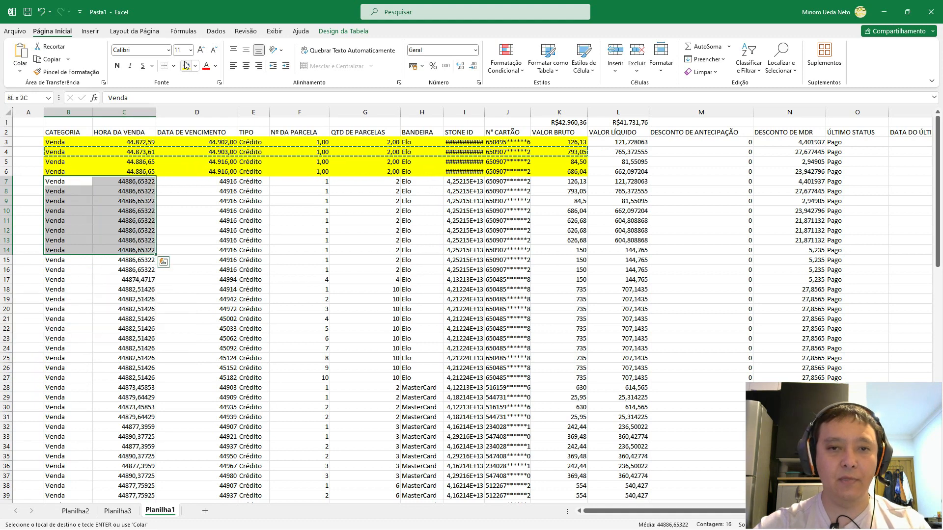
pyautogui.hotkey('shift', 'Right')
pyautogui.hotkey('shift', 'Right')
pyautogui.hotkey('shift', 'Right')
pyautogui.hotkey('shift', 'Right')
pyautogui.hotkey('shift', 'Right')
pyautogui.hotkey('shift', 'Right')
pyautogui.hotkey('shift', 'Right')
pyautogui.hotkey('shift', 'Right')
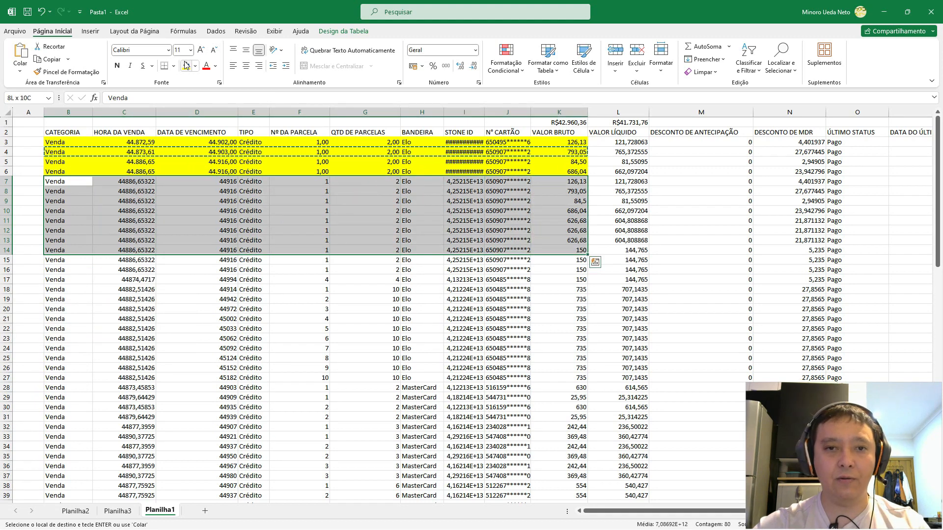
pyautogui.rightClick(272, 194)
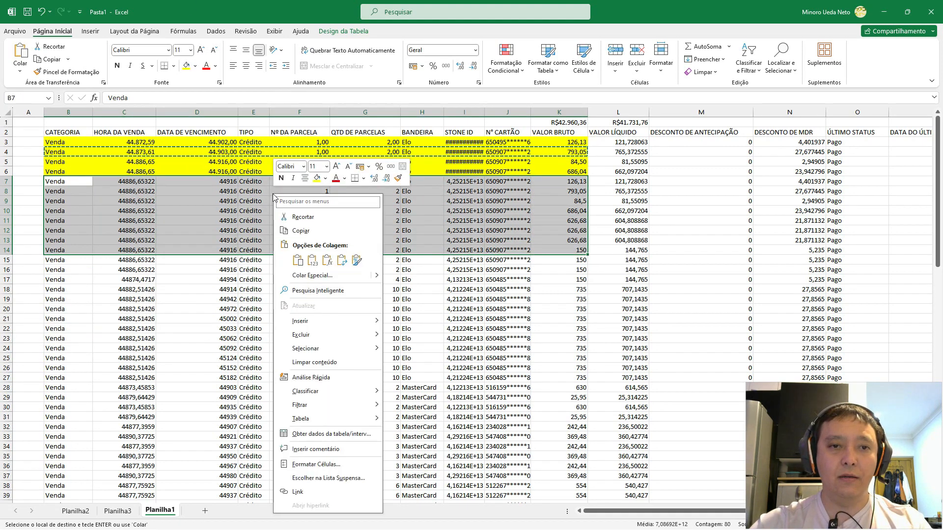
pyautogui.press('Escape')
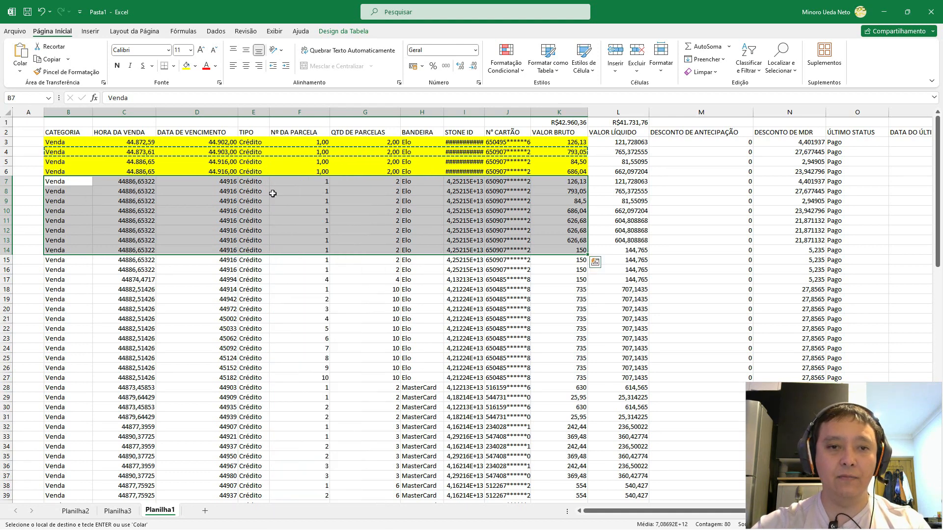
pyautogui.hotkey('ctrl', 'alt', 'v')
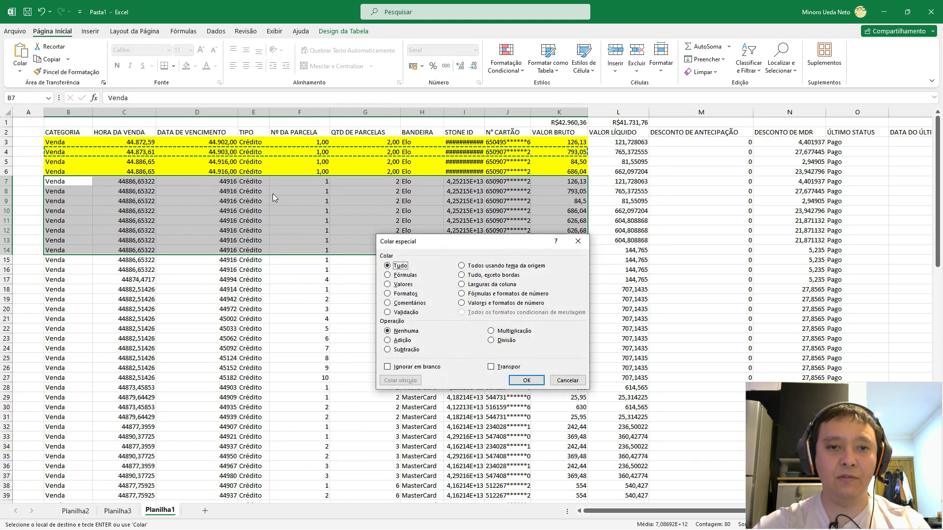
pyautogui.click(393, 293)
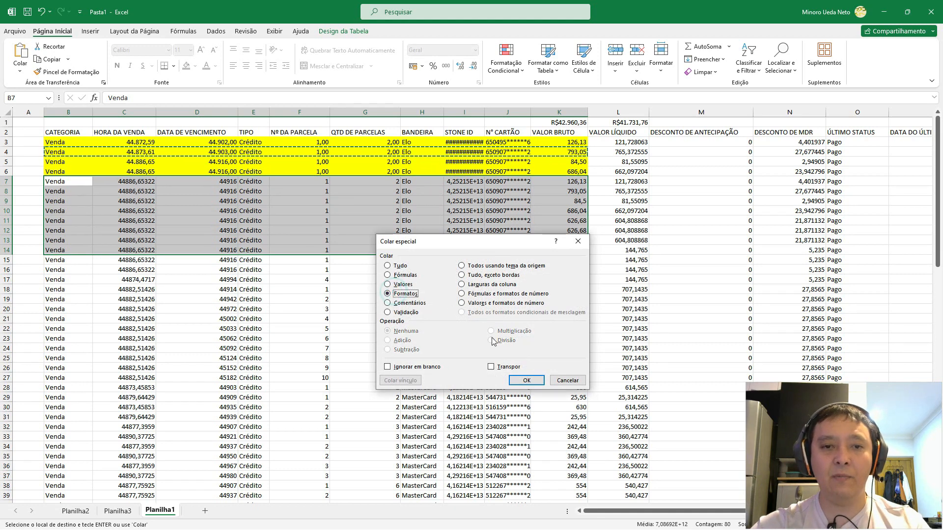
pyautogui.click(526, 381)
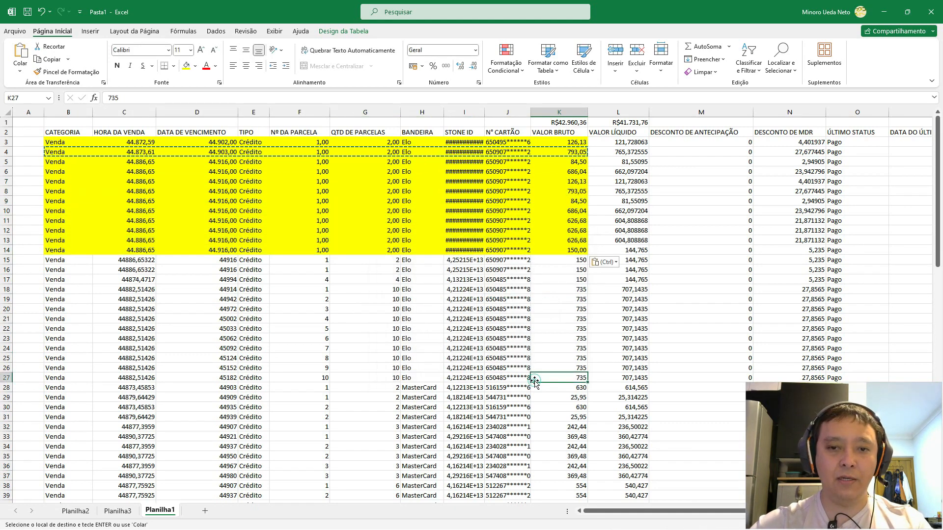
# Move up the VALOR BRUTO column from row 27 into the yellow rows to examine the pasted formatting.
pyautogui.press('Up')
pyautogui.press('Up')
pyautogui.press('Up')
pyautogui.press('Up')
pyautogui.press('Up')
pyautogui.press('Up')
pyautogui.press('Up')
pyautogui.press('Up')
pyautogui.press('Up')
pyautogui.press('Up')
pyautogui.press('Up')
pyautogui.press('Up')
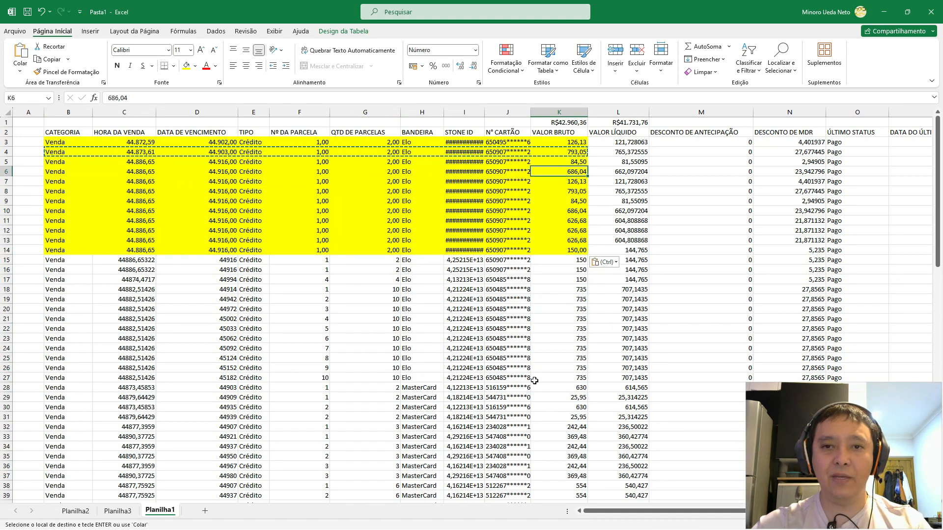
# Move back and forth across the yellow rows to compare their formatting with the unformatted columns beside them.
pyautogui.press('Down')
pyautogui.press('Down')
pyautogui.press('Down')
pyautogui.press('Down')
pyautogui.press('Left')
pyautogui.press('Left')
pyautogui.press('Left')
pyautogui.press('Left')
pyautogui.press('Left')
pyautogui.press('Left')
pyautogui.press('Left')
pyautogui.press('Left')
pyautogui.press('Left')
pyautogui.press('Left')
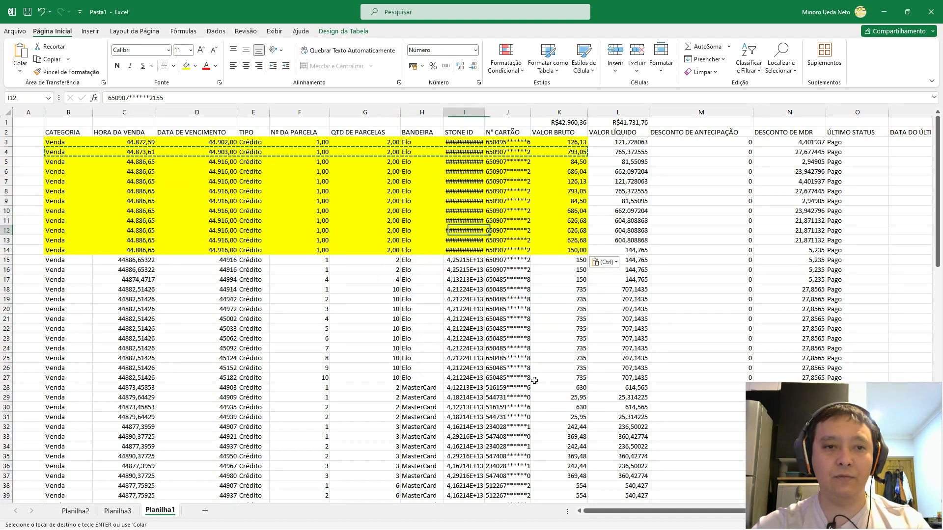
pyautogui.press('Right')
pyautogui.press('Right')
pyautogui.press('Right')
pyautogui.press('Right')
pyautogui.press('Right')
pyautogui.press('Right')
pyautogui.press('Right')
pyautogui.press('Right')
pyautogui.press('Right')
pyautogui.press('Right')
pyautogui.press('Right')
pyautogui.press('Right')
pyautogui.press('Left')
pyautogui.press('Left')
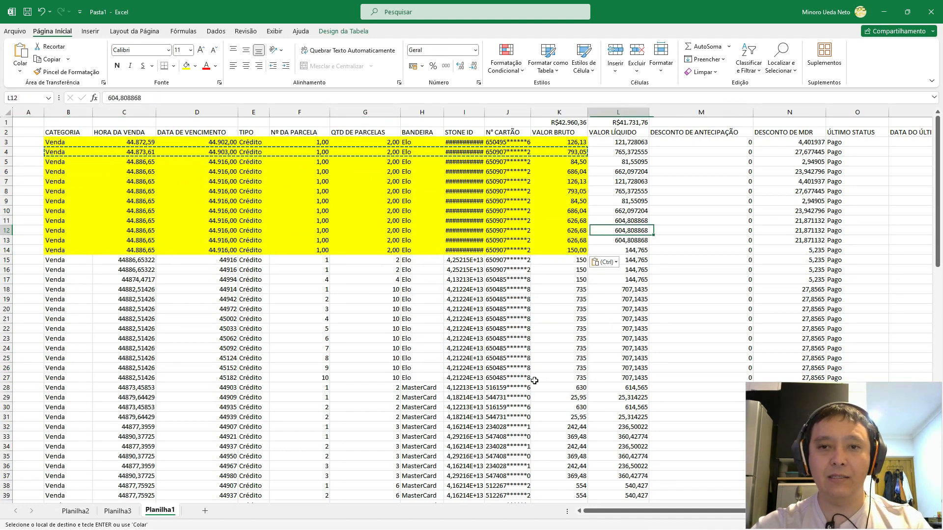
# Step through the yellow VALOR BRUTO cells, jump to the end of the column, and return to its first rows.
pyautogui.press('Up')
pyautogui.press('Up')
pyautogui.press('Up')
pyautogui.press('Up')
pyautogui.press('Down')
pyautogui.press('Down')
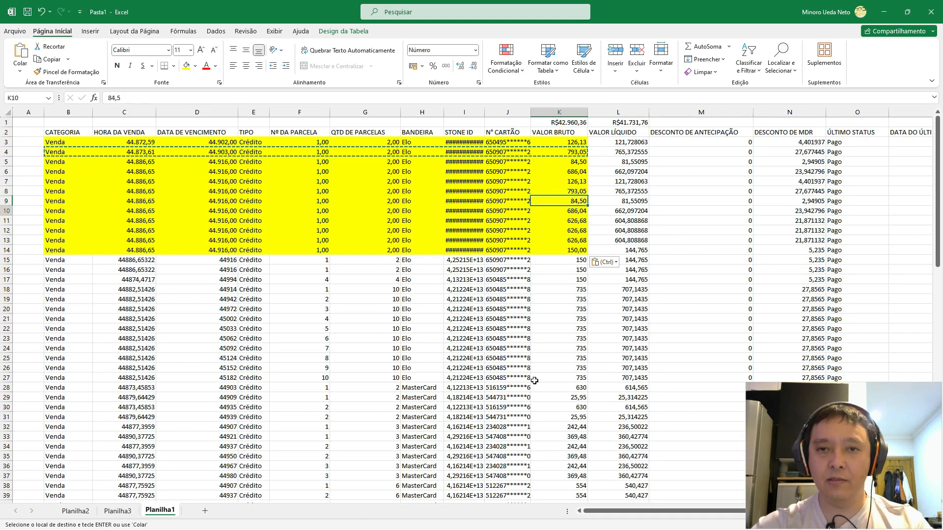
pyautogui.hotkey('ctrl', 'Down')
pyautogui.hotkey('ctrl', 'Up')
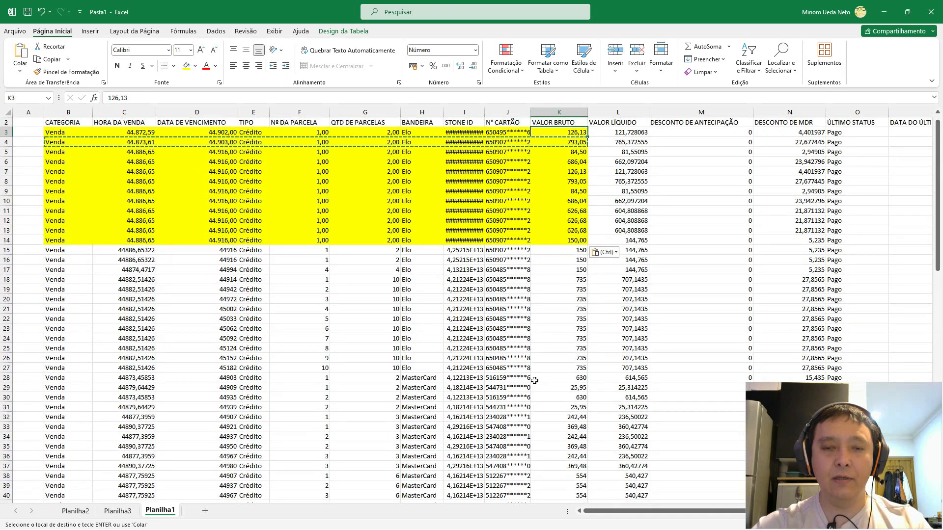
# Move down past the yellow block and back up the CATEGORIA column to row 3 to examine where the pasted formatting ends.
pyautogui.press('Down')
pyautogui.press('Down')
pyautogui.press('Down')
pyautogui.press('Down')
pyautogui.press('Down')
pyautogui.press('Down')
pyautogui.press('Left')
pyautogui.press('Left')
pyautogui.press('Left')
pyautogui.press('Left')
pyautogui.press('Left')
pyautogui.press('Left')
pyautogui.press('Left')
pyautogui.press('Left')
pyautogui.press('Left')
pyautogui.press('Left')
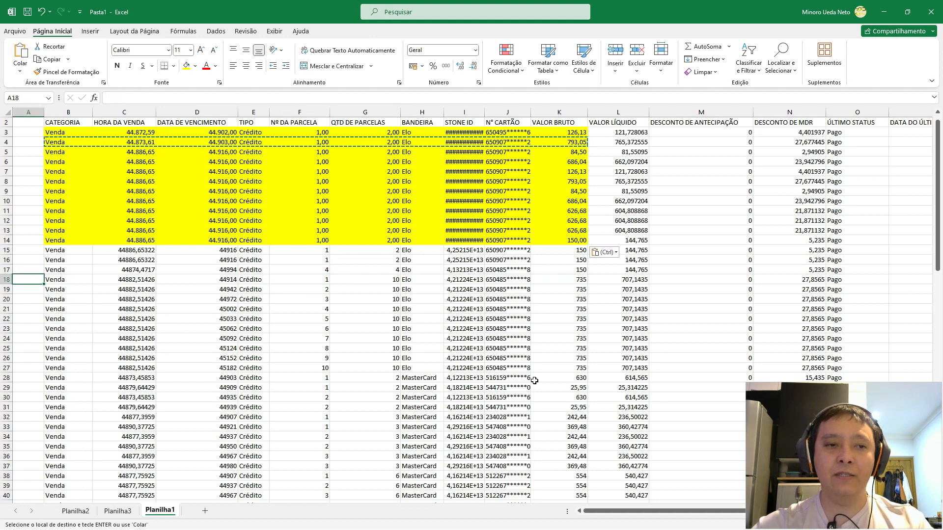
pyautogui.press('Right')
pyautogui.press('Up')
pyautogui.press('Up')
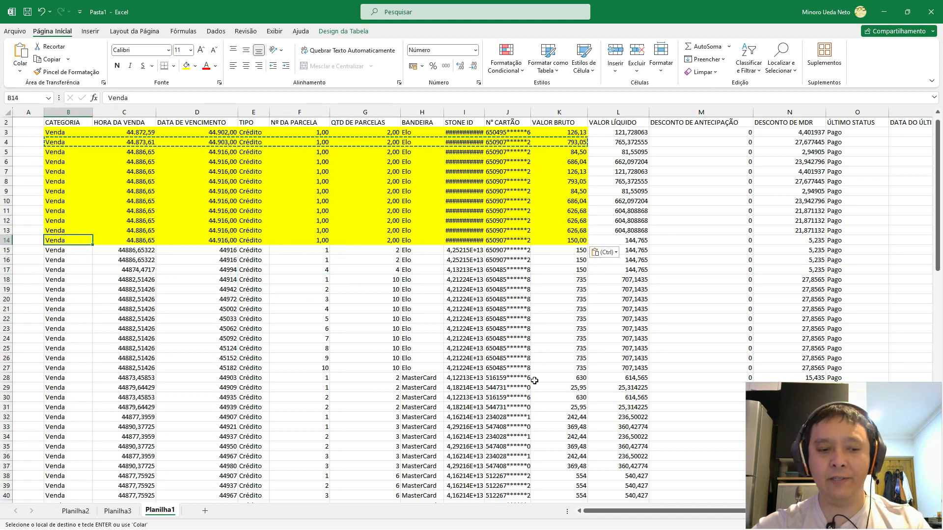
pyautogui.press('Up')
pyautogui.press('Up')
pyautogui.press('Up')
pyautogui.press('Up')
pyautogui.press('Up')
pyautogui.press('Up')
pyautogui.press('Up')
pyautogui.press('Up')
pyautogui.press('Up')
pyautogui.press('Up')
pyautogui.press('Up')
pyautogui.press('Up')
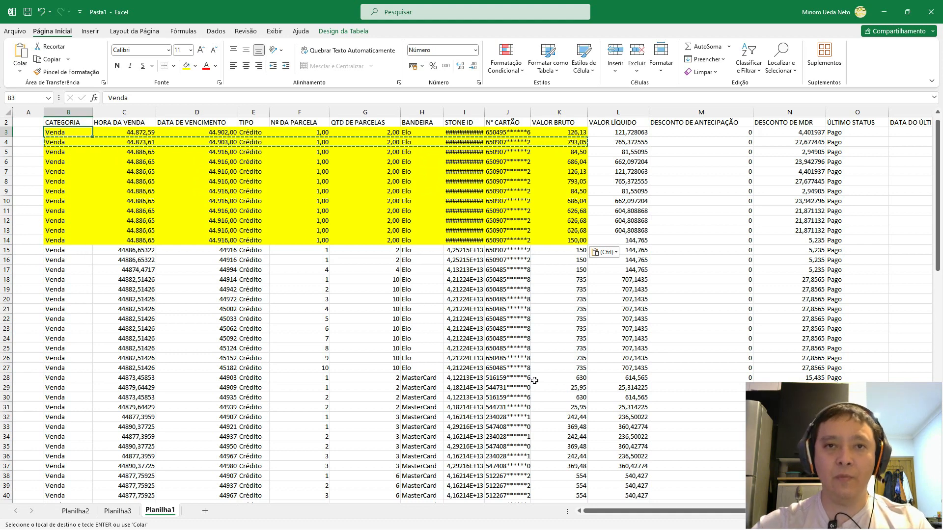
# Select the yellow range B3:K14 and view the available paste options without applying any.
pyautogui.hotkey('shift', 'Right')
pyautogui.hotkey('shift', 'Right')
pyautogui.hotkey('shift', 'Right')
pyautogui.hotkey('shift', 'Right')
pyautogui.hotkey('shift', 'Right')
pyautogui.hotkey('shift', 'Right')
pyautogui.hotkey('shift', 'Right')
pyautogui.hotkey('shift', 'Down')
pyautogui.hotkey('shift', 'Down')
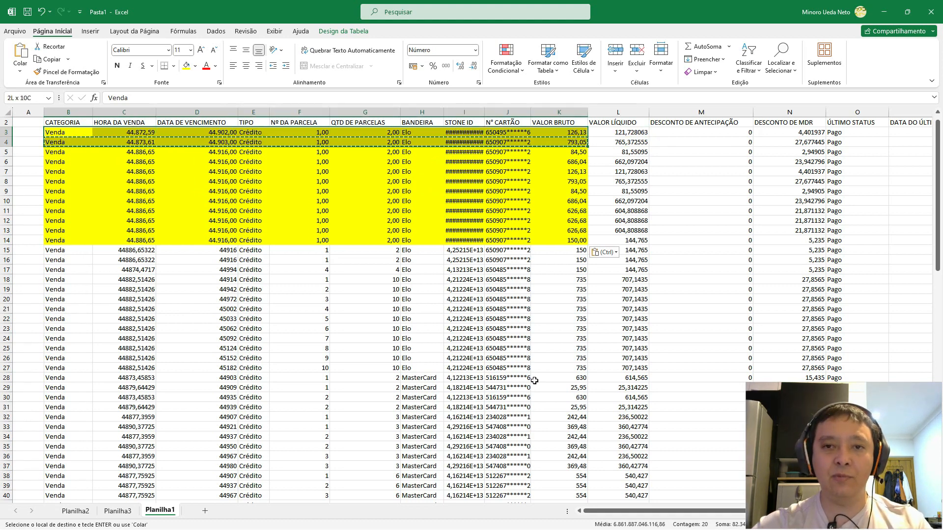
pyautogui.hotkey('shift', 'Down')
pyautogui.hotkey('shift', 'Down')
pyautogui.hotkey('shift', 'Down')
pyautogui.hotkey('shift', 'Down')
pyautogui.hotkey('shift', 'Down')
pyautogui.hotkey('shift', 'Down')
pyautogui.hotkey('shift', 'Down')
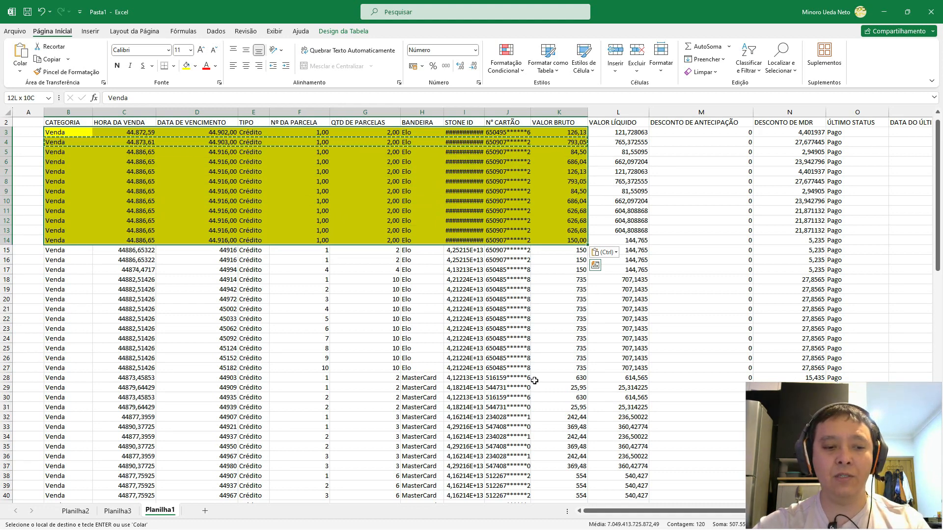
pyautogui.press('ctrl')
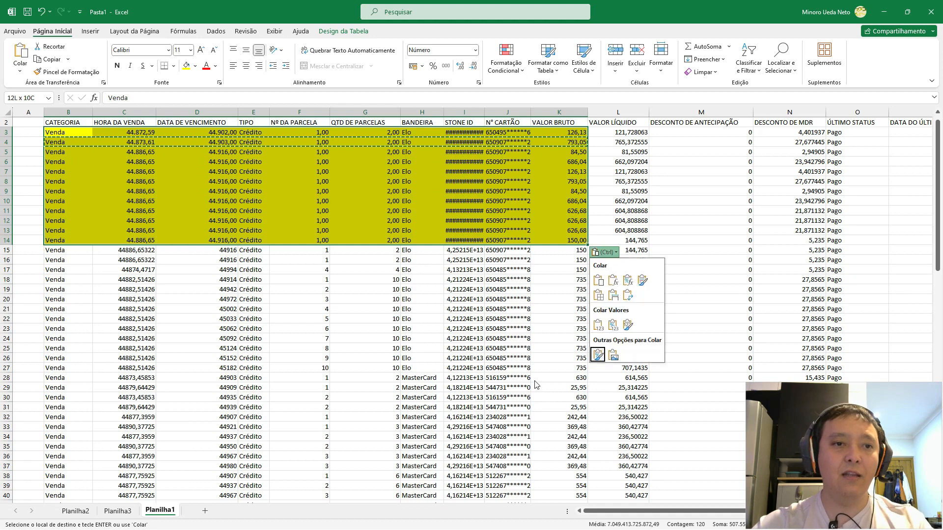
pyautogui.press('Escape')
# Format the HORA DA VENDA and DATA DE VENCIMENTO values in C3:D14 as day/month/year dates.
pyautogui.press('Down')
pyautogui.press('Right')
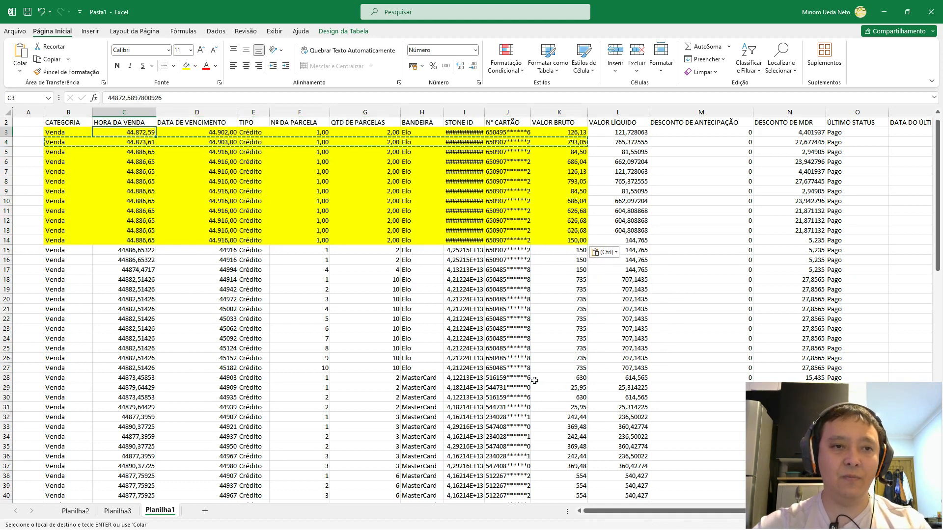
pyautogui.hotkey('shift', 'Down')
pyautogui.hotkey('shift', 'Down')
pyautogui.hotkey('shift', 'Down')
pyautogui.hotkey('shift', 'Down')
pyautogui.hotkey('shift', 'Down')
pyautogui.hotkey('shift', 'Down')
pyautogui.hotkey('shift', 'Down')
pyautogui.hotkey('shift', 'Down')
pyautogui.hotkey('shift', 'Down')
pyautogui.hotkey('shift', 'Down')
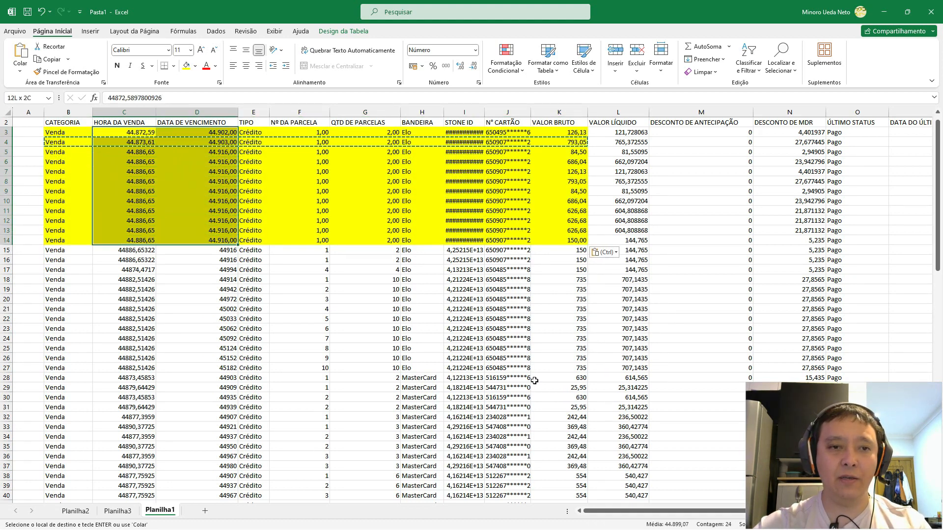
pyautogui.hotkey('ctrl', 'shift', '3')
pyautogui.press('Right')
pyautogui.press('Left')
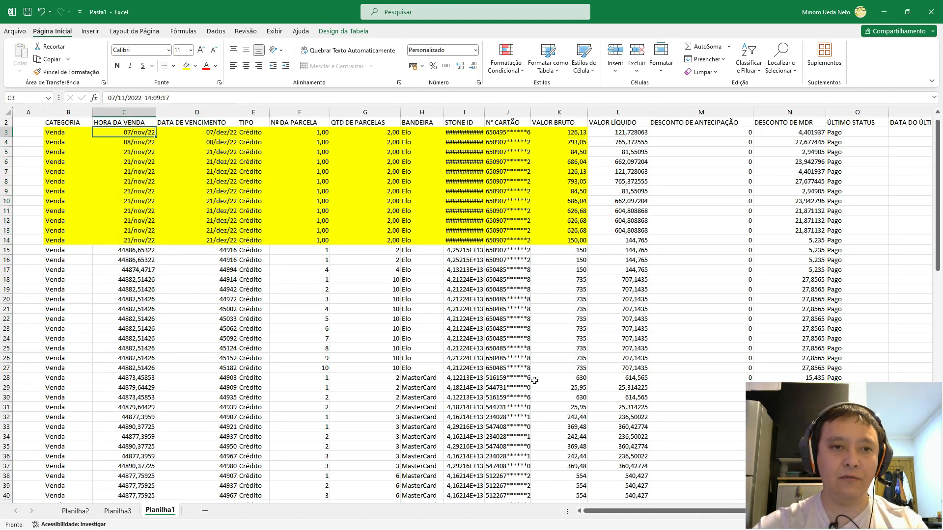
# Remove both decimal places from the Nº DA PARCELA and QTD DE PARCELAS values in F3:G14.
pyautogui.hotkey('shift', 'Down')
pyautogui.hotkey('shift', 'Down')
pyautogui.hotkey('shift', 'Down')
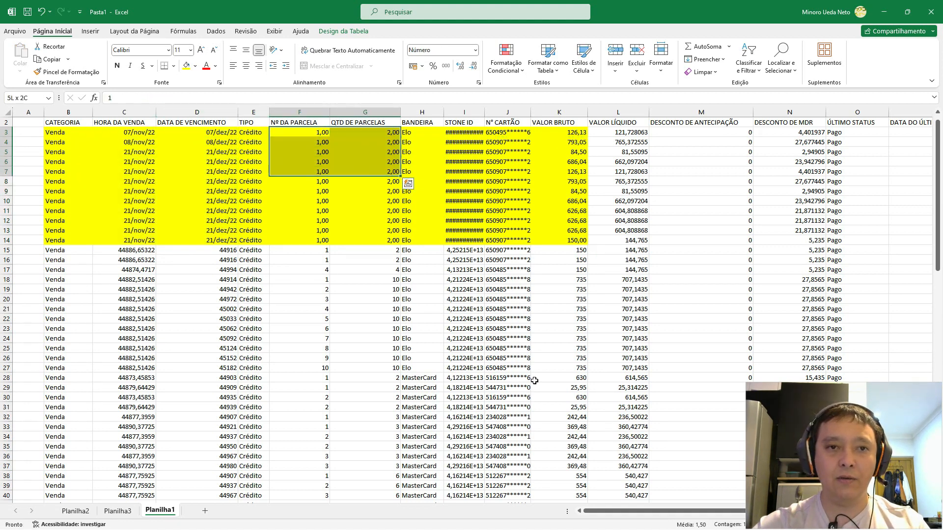
pyautogui.hotkey('shift', 'Left')
pyautogui.hotkey('shift', 'Down')
pyautogui.hotkey('shift', 'Down')
pyautogui.hotkey('shift', 'Down')
pyautogui.hotkey('shift', 'Down')
pyautogui.hotkey('shift', 'Down')
pyautogui.hotkey('shift', 'Down')
pyautogui.hotkey('shift', 'Right')
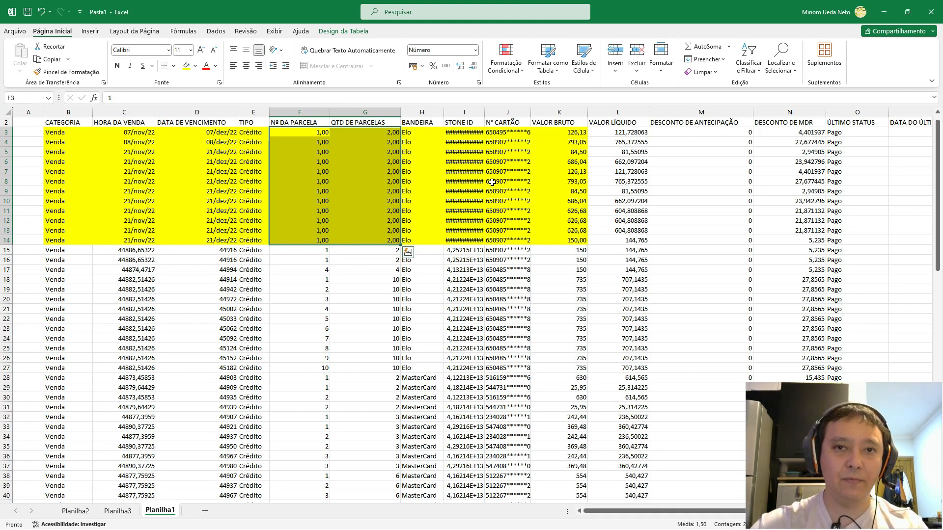
pyautogui.click(474, 66)
pyautogui.click(474, 65)
# Apply the Moeda (R$) currency format to the VALOR BRUTO values in K3:K14.
pyautogui.press('Right')
pyautogui.press('Right')
pyautogui.press('Right')
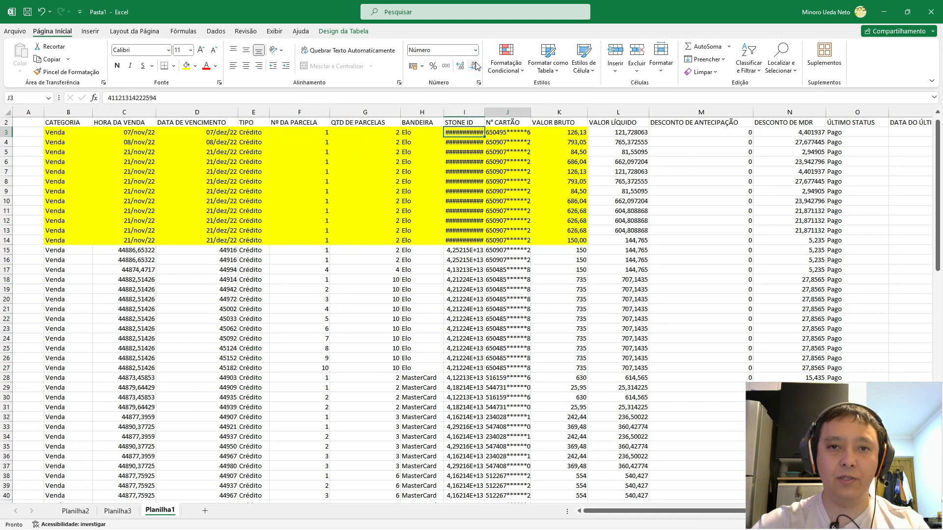
pyautogui.press('Right')
pyautogui.press('Right')
pyautogui.hotkey('shift', 'Down')
pyautogui.hotkey('shift', 'Down')
pyautogui.hotkey('shift', 'Down')
pyautogui.hotkey('shift', 'Down')
pyautogui.hotkey('shift', 'Down')
pyautogui.hotkey('shift', 'Down')
pyautogui.hotkey('shift', 'Down')
pyautogui.hotkey('shift', 'Down')
pyautogui.hotkey('shift', 'Down')
pyautogui.hotkey('shift', 'Down')
pyautogui.hotkey('shift', 'Down')
pyautogui.hotkey('ctrl', 'shift', '4')
pyautogui.press('Left')
pyautogui.press('Right')
# Copy the formatted first data row, B3:K3.
pyautogui.hotkey('shift', 'Left')
pyautogui.hotkey('ctrl', 'shift', 'Left')
pyautogui.hotkey('ctrl', 'c')
pyautogui.press('Down')
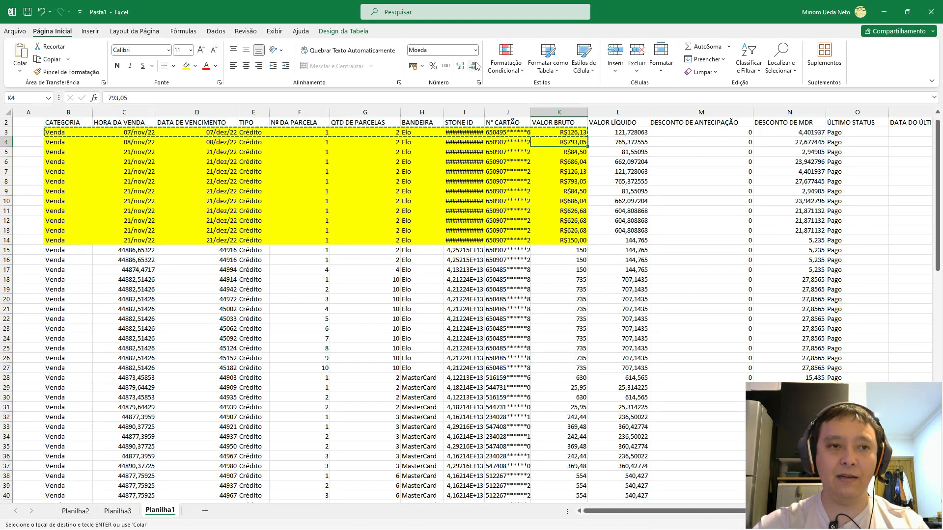
# Paste only the formats of the copied row onto the CATEGORIA cells from B15 down the column using Paste Special.
pyautogui.press('Left')
pyautogui.press('Left')
pyautogui.press('Left')
pyautogui.press('Left')
pyautogui.press('Left')
pyautogui.press('Left')
pyautogui.press('Left')
pyautogui.press('Left')
pyautogui.press('Left')
pyautogui.press('Left')
pyautogui.press('Down')
pyautogui.press('Down')
pyautogui.press('Down')
pyautogui.press('Down')
pyautogui.press('Down')
pyautogui.press('Down')
pyautogui.press('Down')
pyautogui.press('Down')
pyautogui.press('Down')
pyautogui.press('Down')
pyautogui.press('Down')
pyautogui.press('Down')
pyautogui.press('Down')
pyautogui.press('Down')
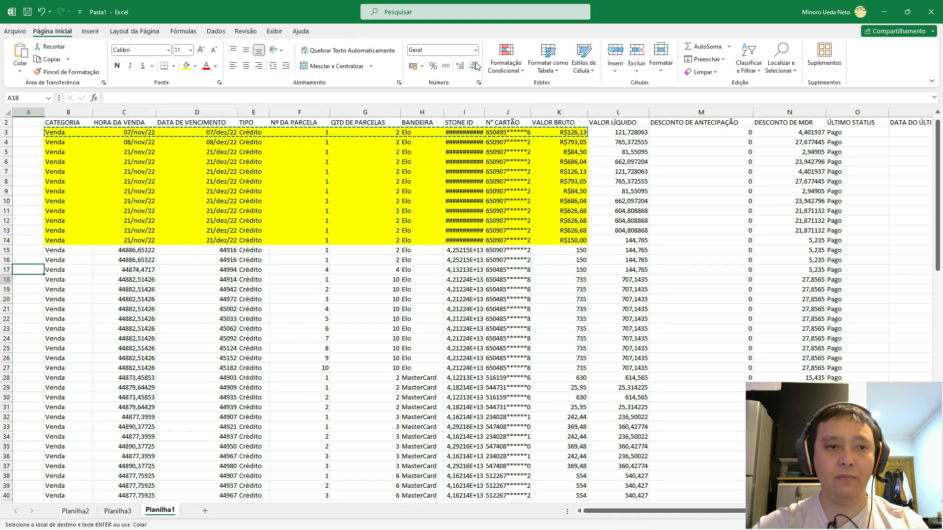
pyautogui.press('Right')
pyautogui.press('Up')
pyautogui.press('Up')
pyautogui.press('Up')
pyautogui.hotkey('shift', 'Down')
pyautogui.hotkey('shift', 'Down')
pyautogui.hotkey('shift', 'Down')
pyautogui.hotkey('shift', 'Down')
pyautogui.hotkey('shift', 'Down')
pyautogui.hotkey('shift', 'Down')
pyautogui.hotkey('shift', 'Down')
pyautogui.hotkey('shift', 'Down')
pyautogui.hotkey('shift', 'Down')
pyautogui.hotkey('shift', 'Down')
pyautogui.hotkey('shift', 'Down')
pyautogui.hotkey('shift', 'Down')
pyautogui.hotkey('shift', 'Down')
pyautogui.hotkey('shift', 'Down')
pyautogui.hotkey('shift', 'Down')
pyautogui.hotkey('shift', 'Down')
pyautogui.hotkey('shift', 'Down')
pyautogui.hotkey('shift', 'Down')
pyautogui.hotkey('shift', 'Down')
pyautogui.hotkey('shift', 'Down')
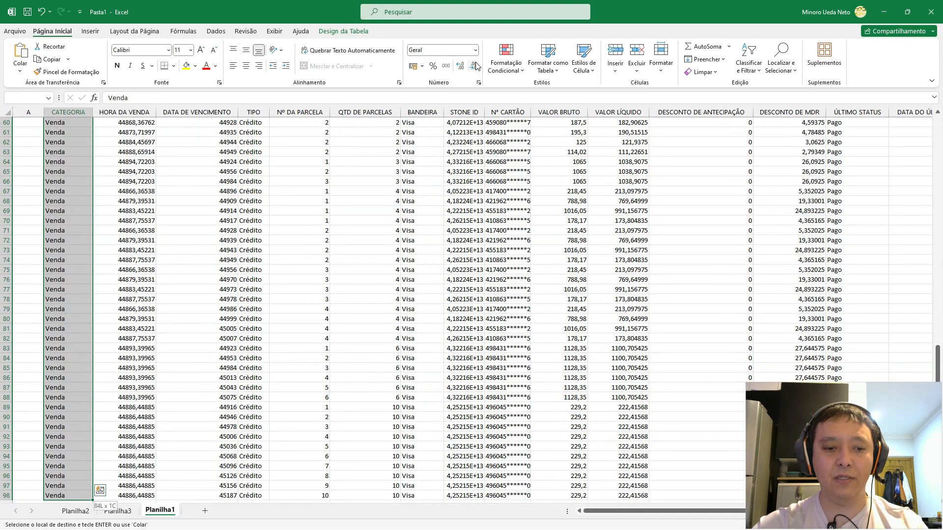
pyautogui.hotkey('ctrl', 'alt', 'v')
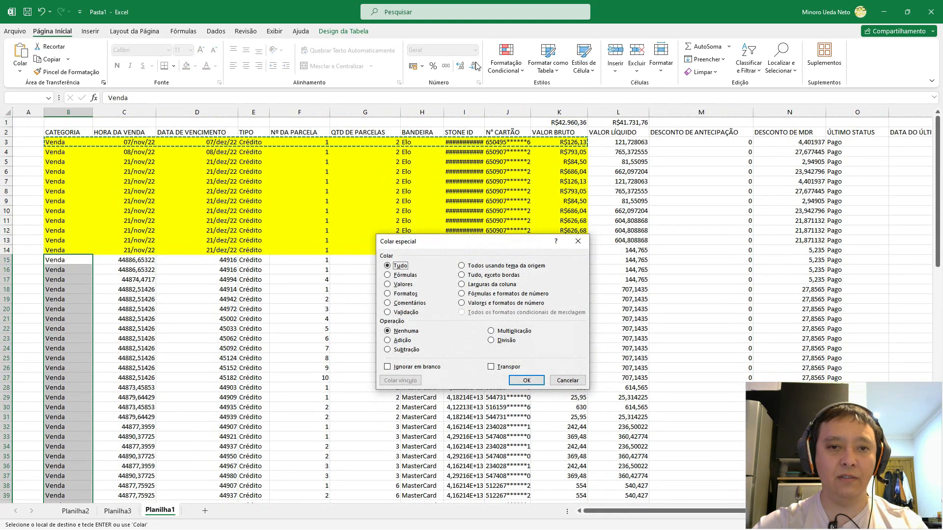
pyautogui.press('t')
pyautogui.press('Return')
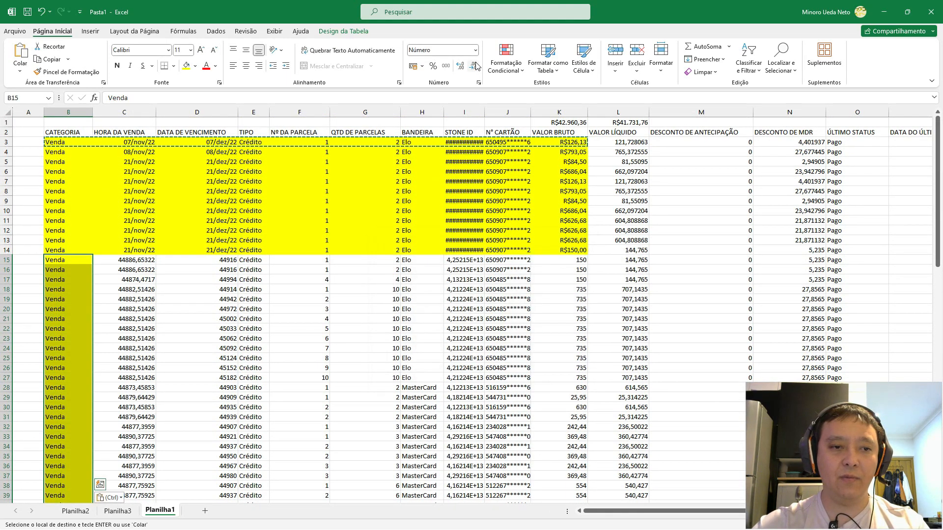
pyautogui.press('Right')
pyautogui.hotkey('ctrl', 'shift', 'Down')
pyautogui.press('Left')
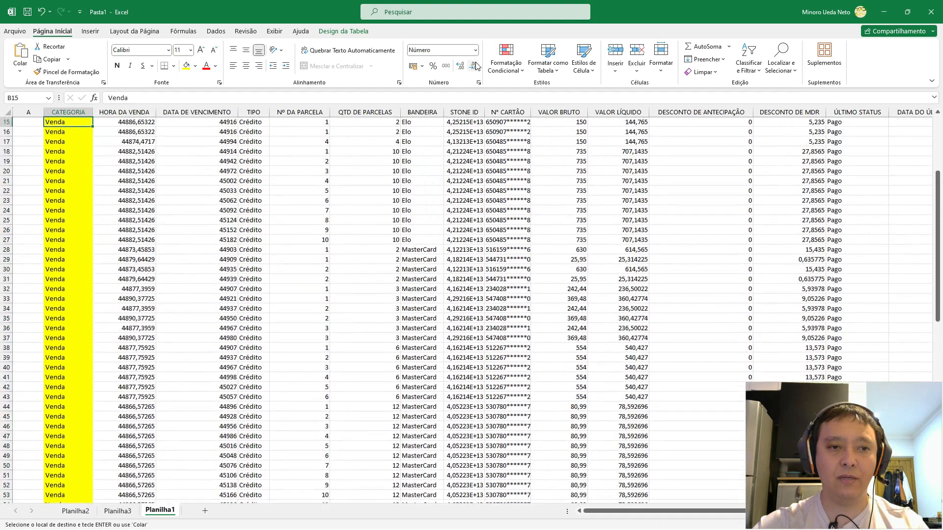
# Paste only the copied row's formats onto all remaining data rows from B15 across to VALOR BRUTO in column K using Paste Special.
pyautogui.hotkey('ctrl', 'shift', 'Down')
pyautogui.hotkey('ctrl', 'shift', 'Right')
pyautogui.hotkey('shift', 'Up')
pyautogui.hotkey('shift', 'Up')
pyautogui.hotkey('shift', 'Up')
pyautogui.hotkey('shift', 'Up')
pyautogui.hotkey('shift', 'Up')
pyautogui.hotkey('shift', 'Up')
pyautogui.hotkey('shift', 'Up')
pyautogui.hotkey('shift', 'Up')
pyautogui.hotkey('shift', 'Up')
pyautogui.hotkey('shift', 'Up')
pyautogui.hotkey('shift', 'Up')
pyautogui.hotkey('shift', 'Up')
pyautogui.hotkey('shift', 'Up')
pyautogui.hotkey('shift', 'Right')
pyautogui.hotkey('shift', 'Right')
pyautogui.hotkey('shift', 'Right')
pyautogui.hotkey('shift', 'Right')
pyautogui.hotkey('shift', 'Right')
pyautogui.hotkey('shift', 'Right')
pyautogui.hotkey('shift', 'Right')
pyautogui.hotkey('shift', 'Right')
pyautogui.hotkey('shift', 'Right')
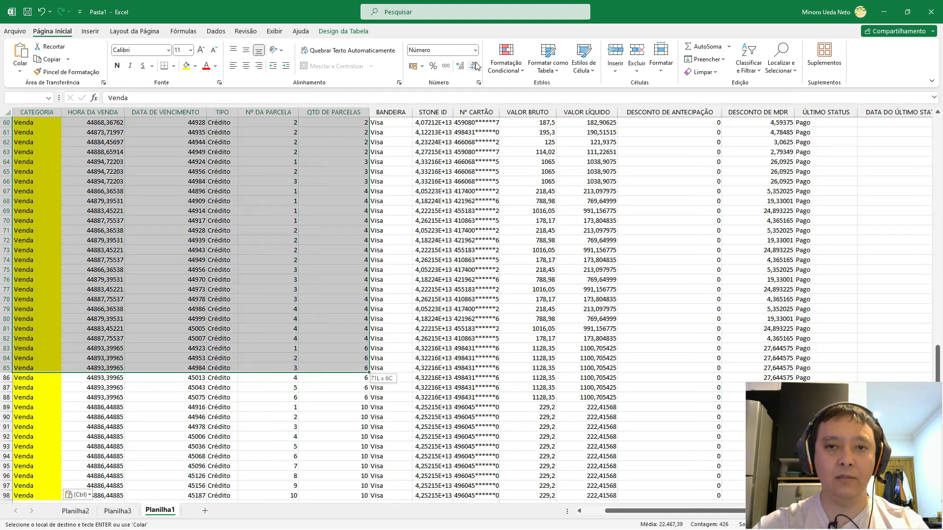
pyautogui.hotkey('ctrl', 'shift', 'Down')
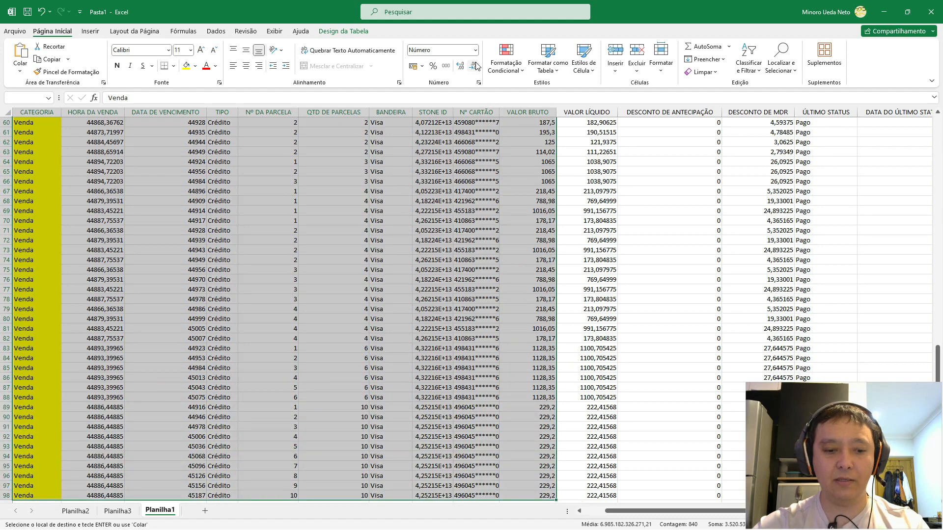
pyautogui.hotkey('ctrl', 'alt', 'v')
pyautogui.press('Return')
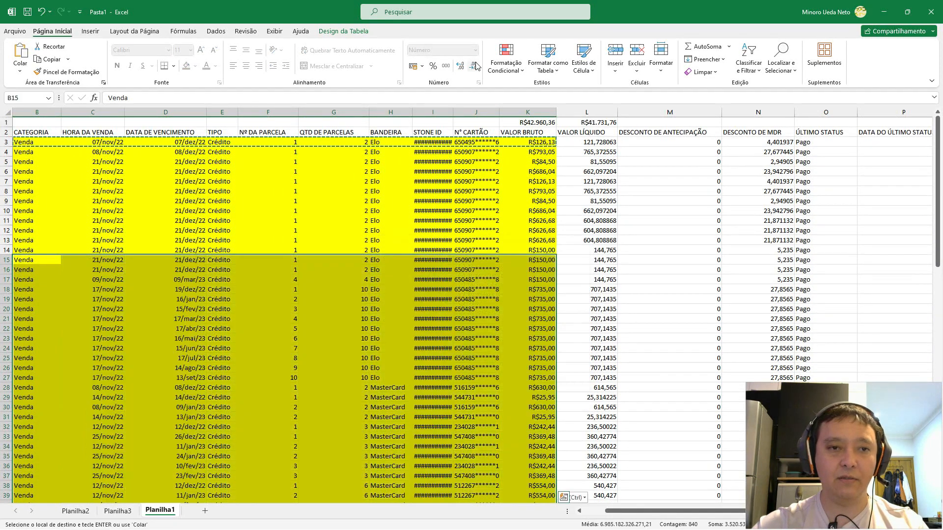
# Examine the pasted date, number and currency formats across the rows from row 15 down, through the VALOR BRUTO column.
pyautogui.press('Right')
pyautogui.press('Right')
pyautogui.press('Right')
pyautogui.press('Right')
pyautogui.press('Right')
pyautogui.press('Right')
pyautogui.press('Right')
pyautogui.press('Right')
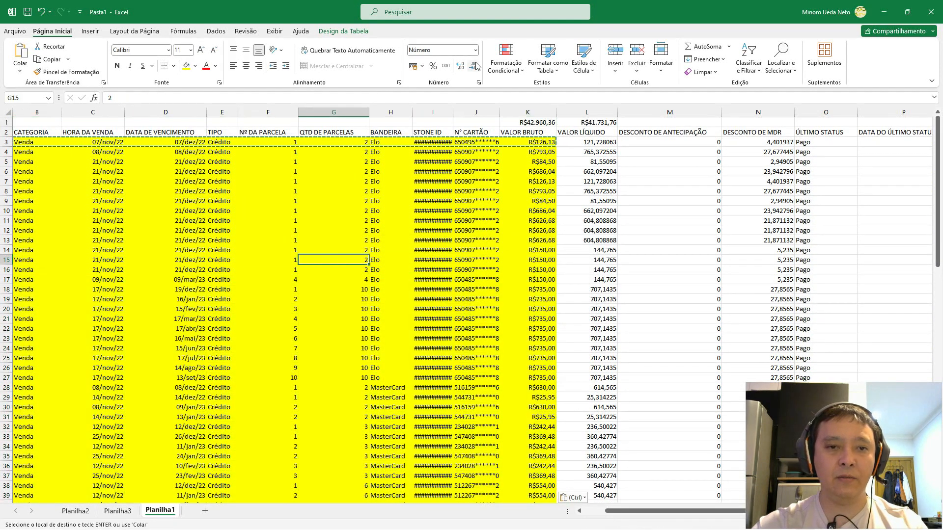
pyautogui.press('Down')
pyautogui.press('Down')
pyautogui.press('Down')
pyautogui.press('Down')
pyautogui.press('Down')
pyautogui.press('Down')
pyautogui.press('Down')
pyautogui.press('Down')
pyautogui.press('Down')
pyautogui.press('Down')
pyautogui.press('Down')
pyautogui.press('Down')
pyautogui.press('Down')
pyautogui.press('Down')
pyautogui.press('Down')
pyautogui.press('Down')
pyautogui.press('Down')
pyautogui.press('Down')
pyautogui.press('Down')
pyautogui.press('Down')
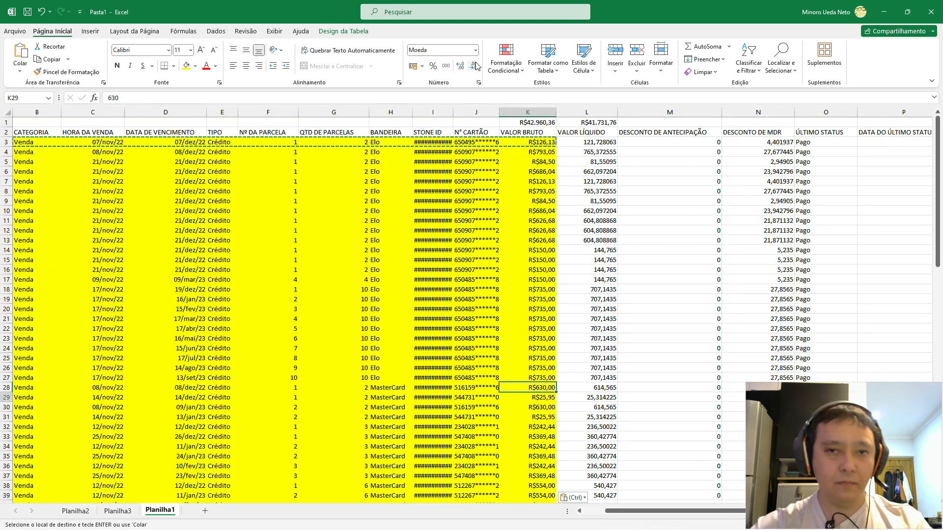
# Switch to the Google Sheets course outline to check the Módulo 1 topics on Paste Special and cell formatting, and return to Excel.
pyautogui.hotkey('alt', 'Tab')
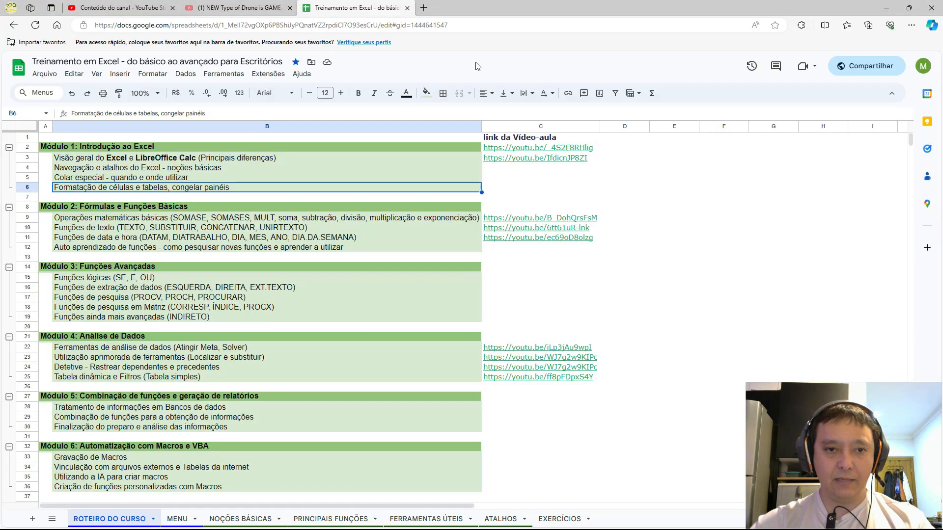
pyautogui.hotkey('alt', 'Tab')
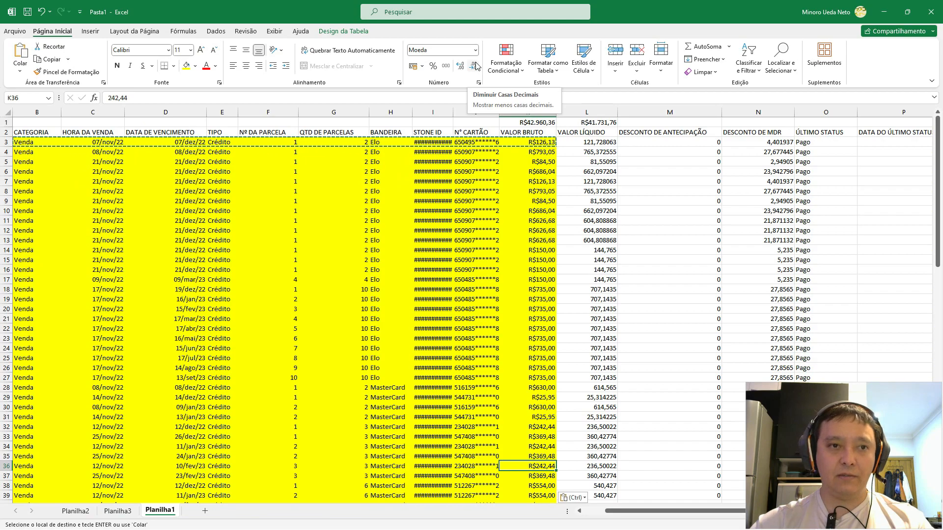
pyautogui.hotkey('alt', 'Tab')
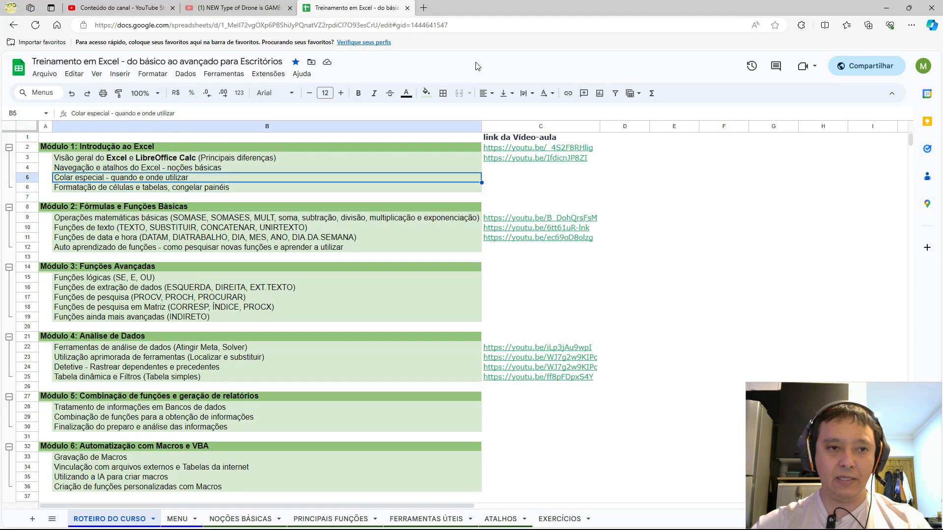
pyautogui.hotkey('alt', 'Tab')
# Return to the first CATEGORIA value in B3 and review the paste options offered by Paste Special, such as Fórmulas, Valores and Formatos.
pyautogui.press('Up')
pyautogui.hotkey('ctrl', 'Up')
pyautogui.press('Down')
pyautogui.press('Left')
pyautogui.press('Left')
pyautogui.press('Left')
pyautogui.press('Left')
pyautogui.press('Left')
pyautogui.press('Left')
pyautogui.press('Left')
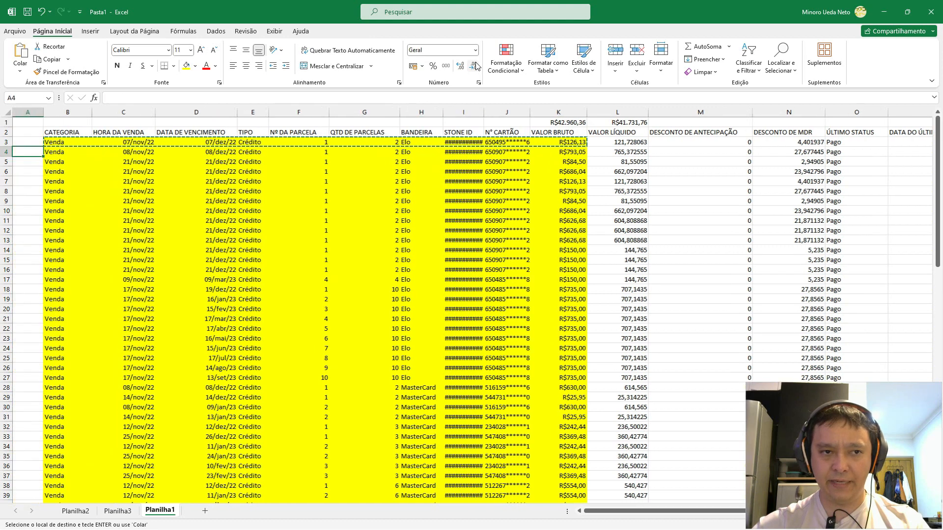
pyautogui.press('Right')
pyautogui.press('Up')
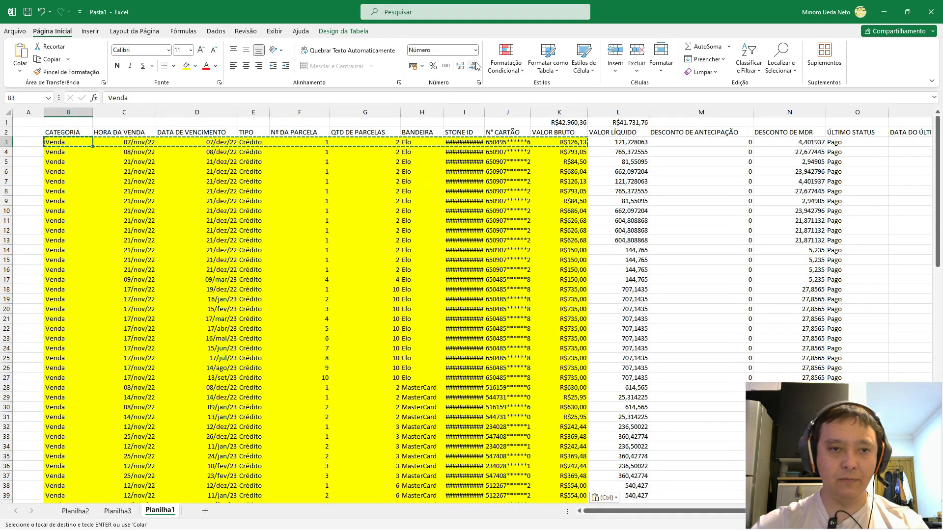
pyautogui.hotkey('ctrl', 'alt', 'v')
pyautogui.press('Down')
pyautogui.press('Down')
pyautogui.press('Up')
pyautogui.press('Up')
pyautogui.press('Up')
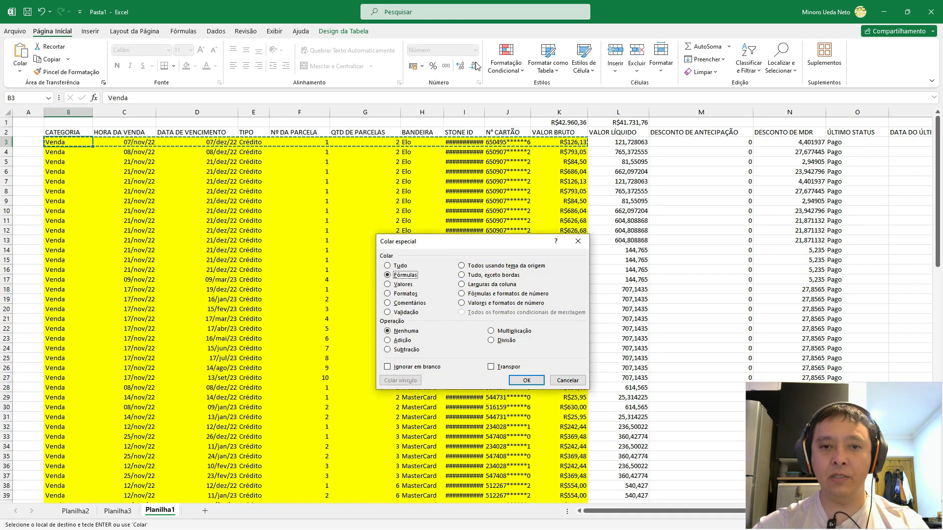
pyautogui.press('Return')
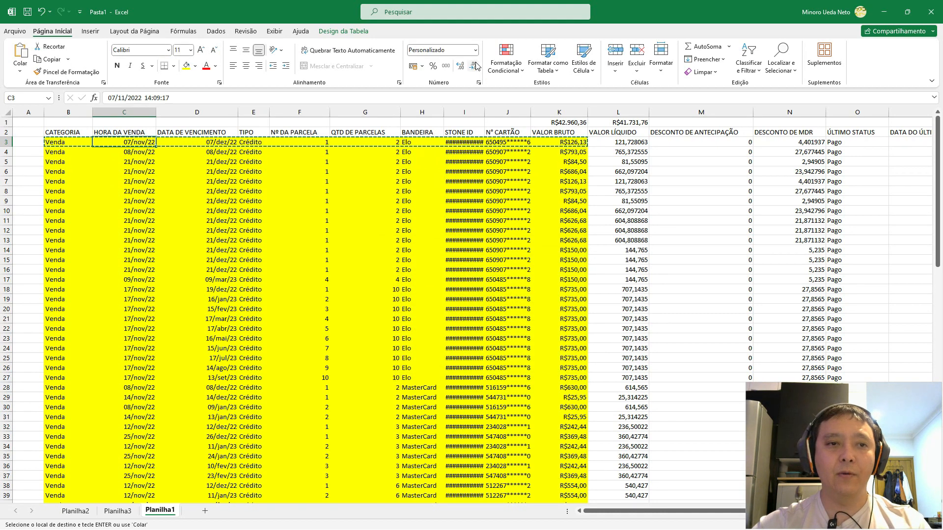
pyautogui.press('Down')
pyautogui.press('Down')
pyautogui.press('Down')
pyautogui.press('Down')
pyautogui.press('Down')
pyautogui.press('Down')
pyautogui.press('Down')
pyautogui.press('Down')
pyautogui.press('Down')
pyautogui.press('Down')
pyautogui.press('Down')
pyautogui.press('Down')
pyautogui.press('Down')
pyautogui.press('Down')
pyautogui.press('Down')
pyautogui.press('Down')
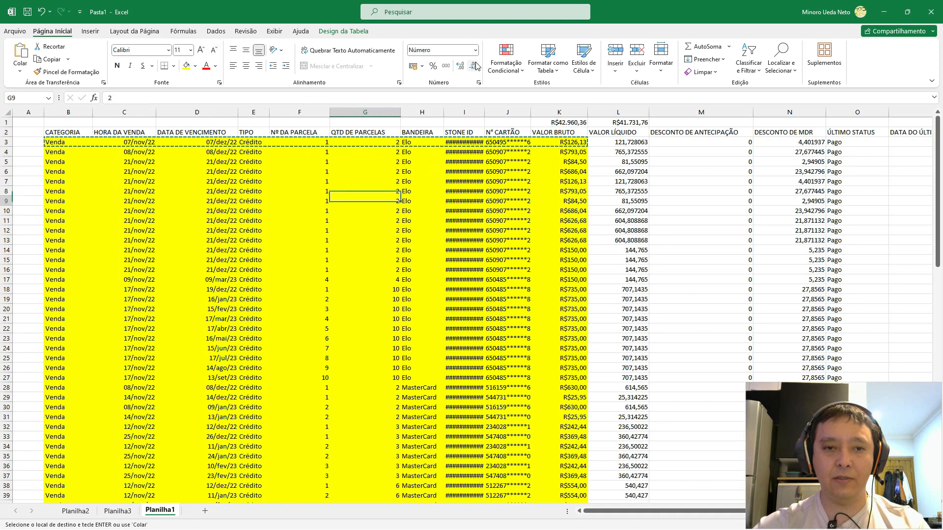
pyautogui.press('Left')
pyautogui.press('Up')
pyautogui.press('Up')
pyautogui.hotkey('shift', 'Down')
pyautogui.hotkey('shift', 'Down')
pyautogui.hotkey('shift', 'Down')
pyautogui.hotkey('shift', 'Down')
pyautogui.hotkey('shift', 'Down')
pyautogui.hotkey('shift', 'Down')
pyautogui.hotkey('shift', 'Down')
pyautogui.hotkey('shift', 'Down')
pyautogui.hotkey('shift', 'Down')
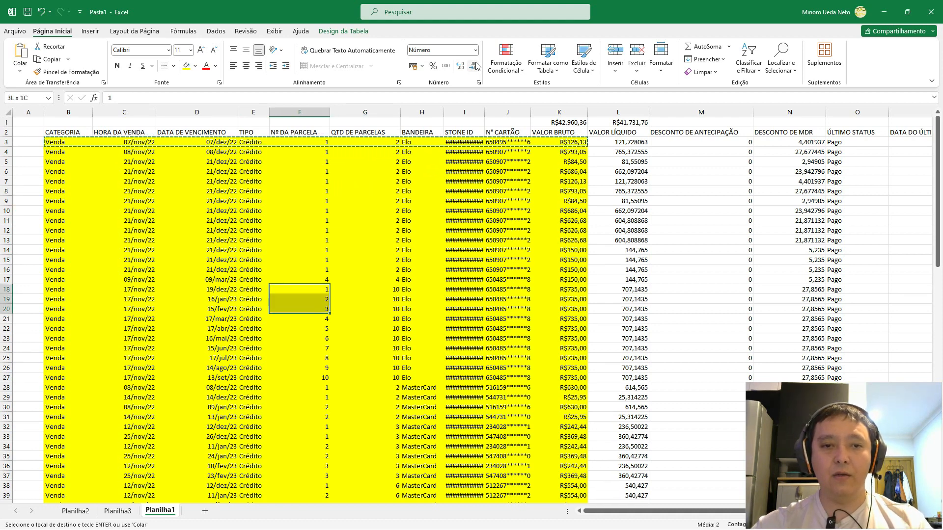
pyautogui.hotkey('shift', 'Right')
pyautogui.hotkey('shift', 'Right')
pyautogui.hotkey('shift', 'Right')
pyautogui.hotkey('shift', 'Right')
pyautogui.hotkey('shift', 'Right')
pyautogui.hotkey('shift', 'Right')
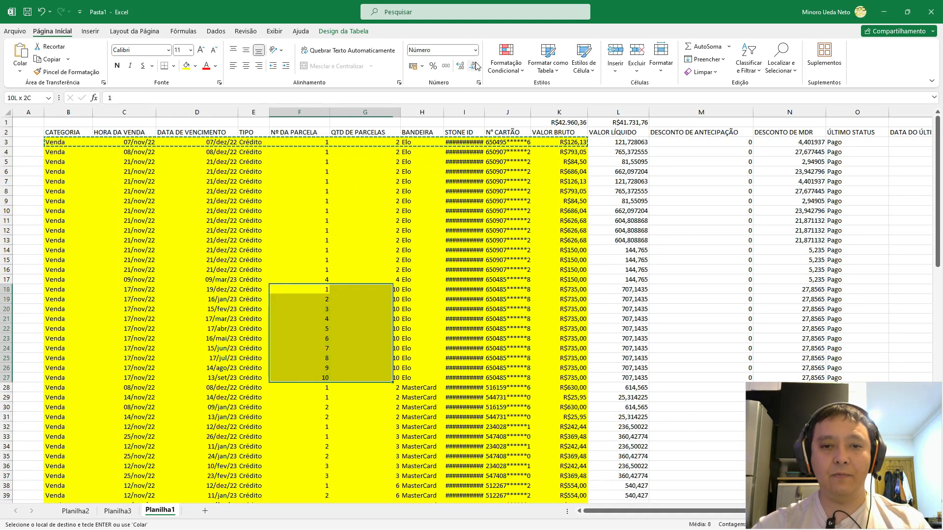
pyautogui.hotkey('shift', 'Left')
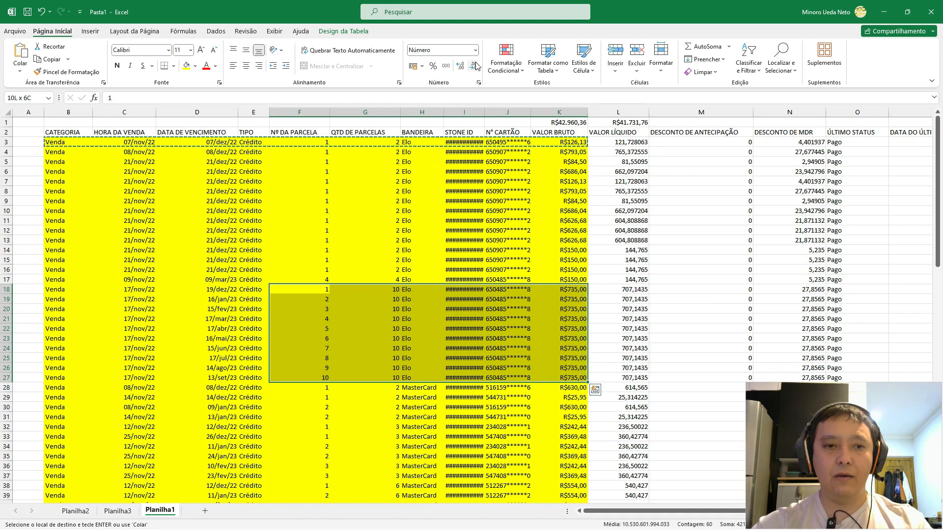
# Copy the ten Elo sale rows in B18:K27, from CATEGORIA through VALOR BRUTO.
pyautogui.press('Left')
pyautogui.press('Left')
pyautogui.press('Left')
pyautogui.press('Left')
pyautogui.hotkey('shift', 'Right')
pyautogui.hotkey('shift', 'Right')
pyautogui.hotkey('shift', 'Right')
pyautogui.hotkey('shift', 'Right')
pyautogui.hotkey('shift', 'Right')
pyautogui.hotkey('shift', 'Right')
pyautogui.hotkey('shift', 'Right')
pyautogui.hotkey('shift', 'Right')
pyautogui.hotkey('shift', 'Right')
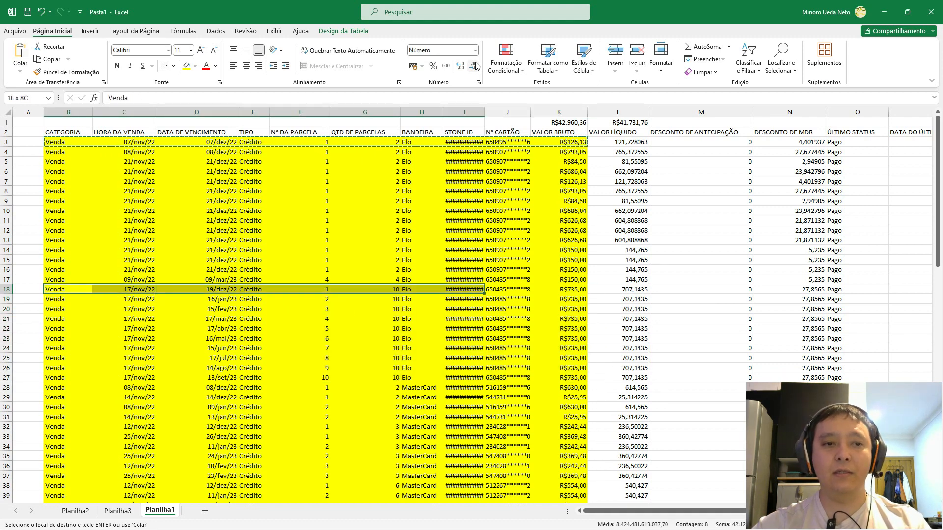
pyautogui.hotkey('shift', 'Down')
pyautogui.hotkey('shift', 'Down')
pyautogui.hotkey('shift', 'Down')
pyautogui.hotkey('shift', 'Down')
pyautogui.hotkey('shift', 'Down')
pyautogui.hotkey('shift', 'Down')
pyautogui.hotkey('shift', 'Down')
pyautogui.hotkey('shift', 'Down')
pyautogui.hotkey('shift', 'Down')
pyautogui.hotkey('shift', 'Down')
pyautogui.hotkey('shift', 'Up')
pyautogui.hotkey('ctrl', 'c')
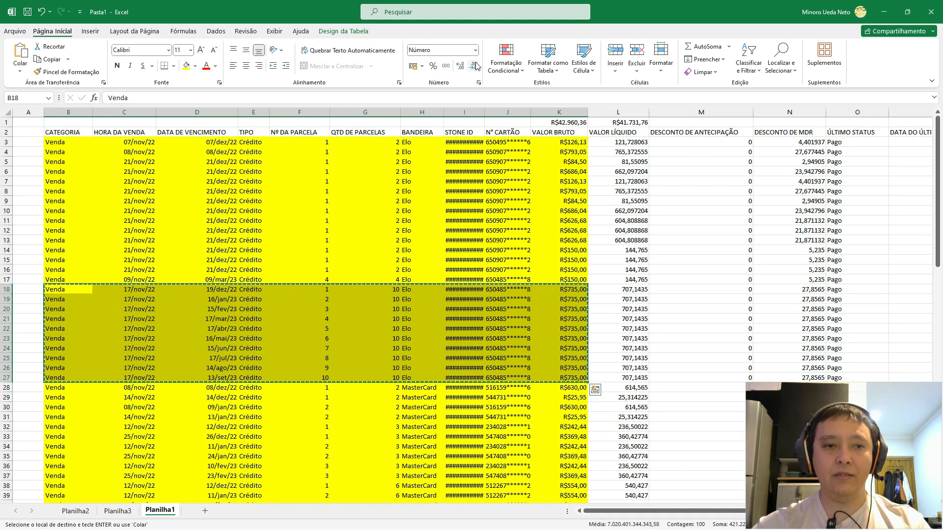
pyautogui.press('Right')
pyautogui.press('Right')
pyautogui.press('Right')
pyautogui.press('Right')
pyautogui.press('Right')
pyautogui.press('Right')
pyautogui.press('Right')
pyautogui.press('Right')
pyautogui.press('Right')
pyautogui.press('Right')
pyautogui.press('Right')
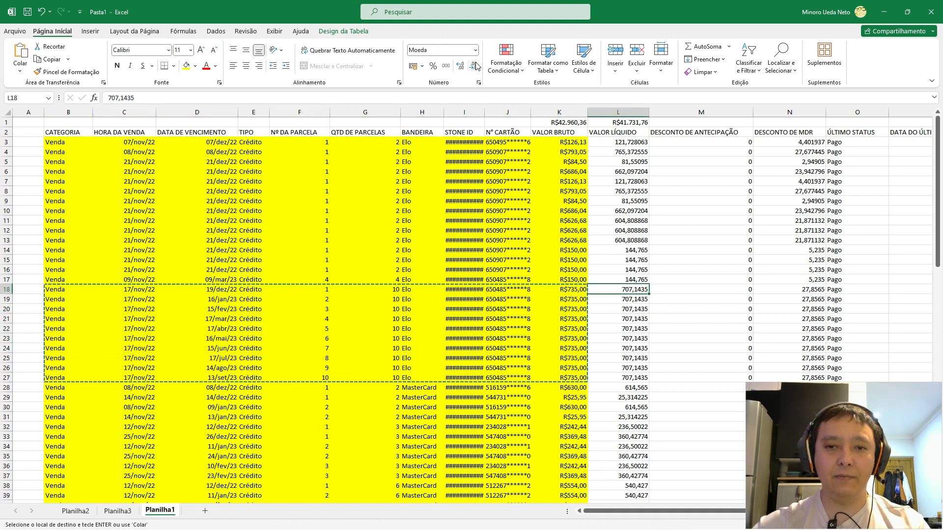
pyautogui.hotkey('ctrl', 'alt', 'v')
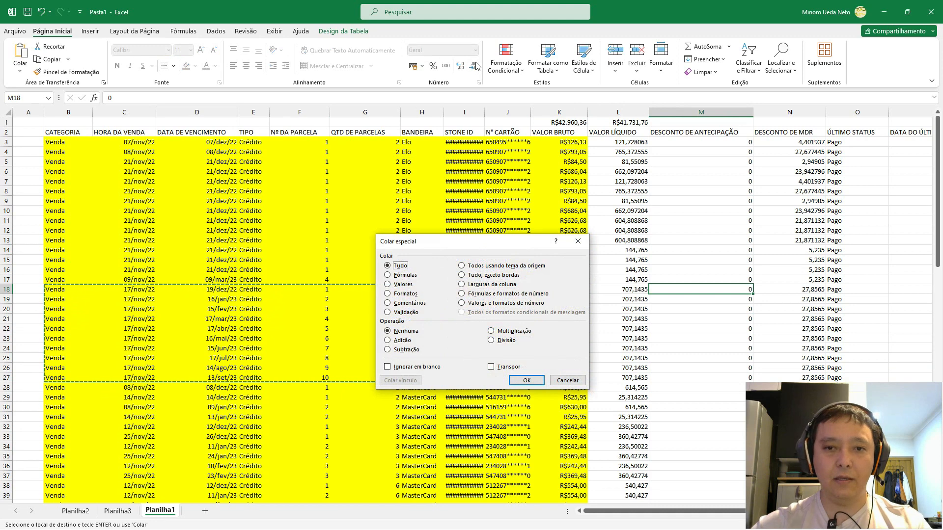
pyautogui.press('Escape')
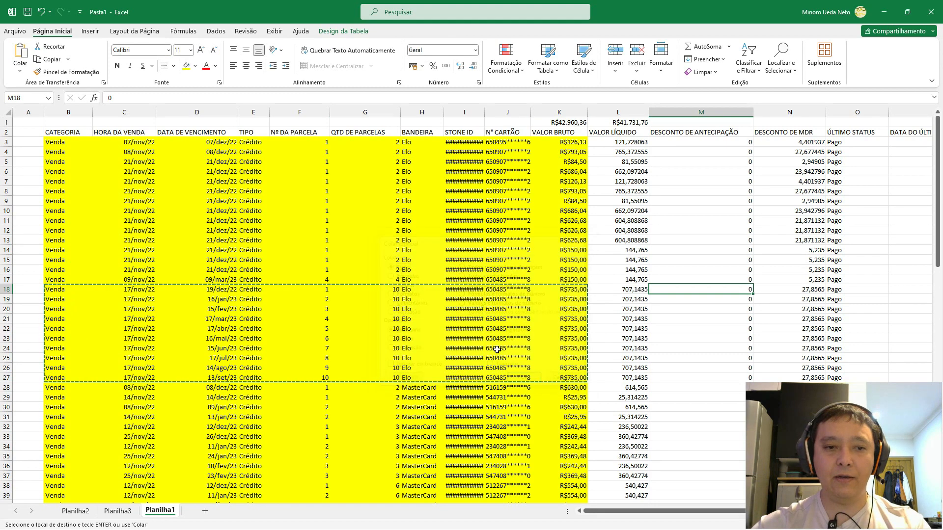
# Add a new worksheet after Planilha1 and select cell B2 in it.
pyautogui.click(204, 510)
pyautogui.press('Right')
pyautogui.press('Down')
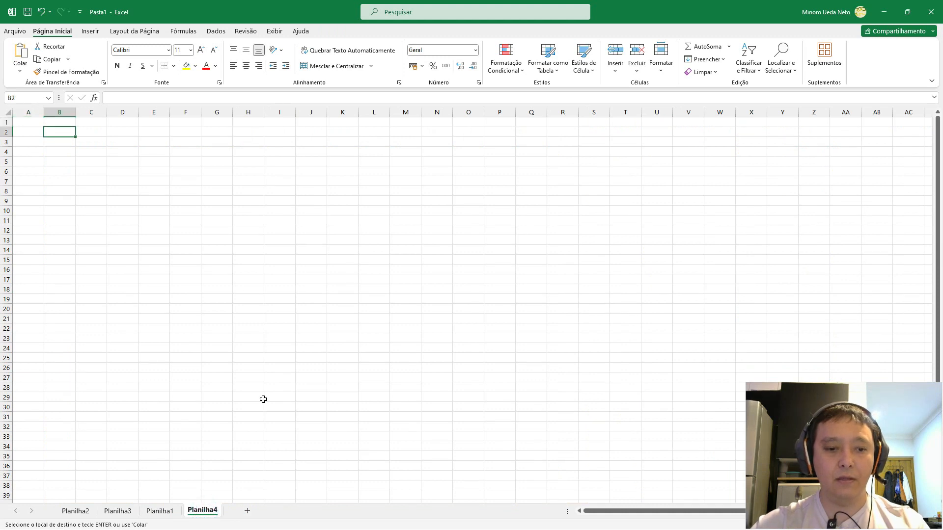
# Paste the copied Elo sale rows at B2 and move to cell B13 below the pasted block.
pyautogui.hotkey('ctrl', 'v')
pyautogui.press('Down')
pyautogui.press('Down')
pyautogui.press('Down')
pyautogui.press('Down')
pyautogui.press('Down')
pyautogui.press('Down')
pyautogui.press('Down')
pyautogui.press('Down')
pyautogui.press('Down')
pyautogui.press('Down')
pyautogui.press('Down')
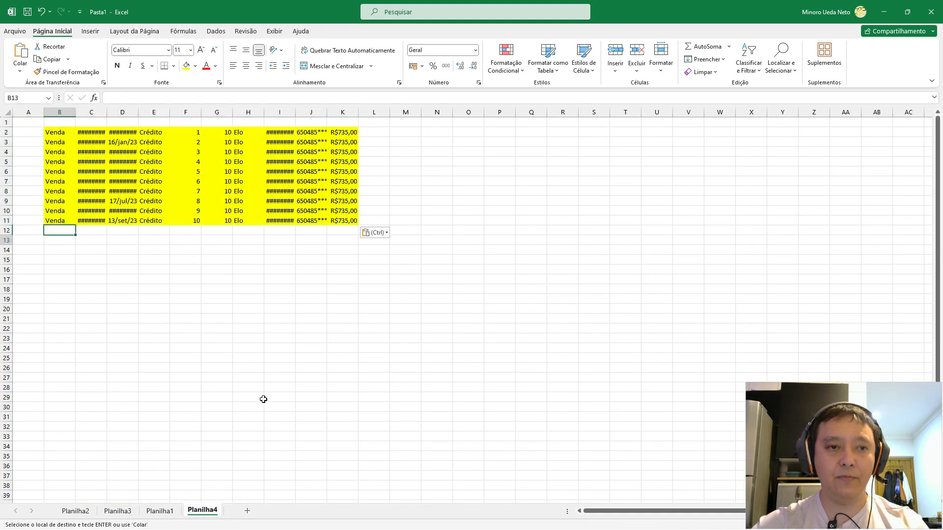
# Use Paste Special at B13 to paste only the values of the copied rows, transposed.
pyautogui.hotkey('ctrl', 'alt', 'v')
pyautogui.press('f')
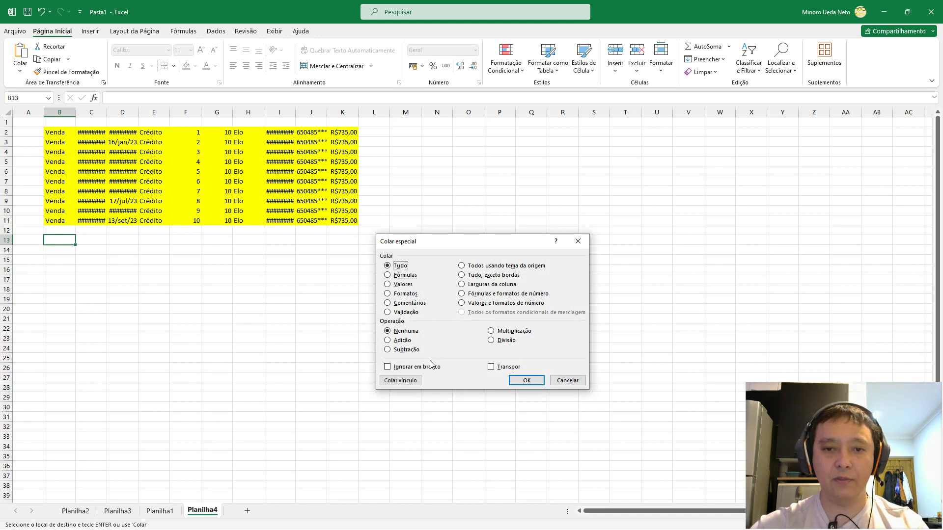
pyautogui.click(503, 371)
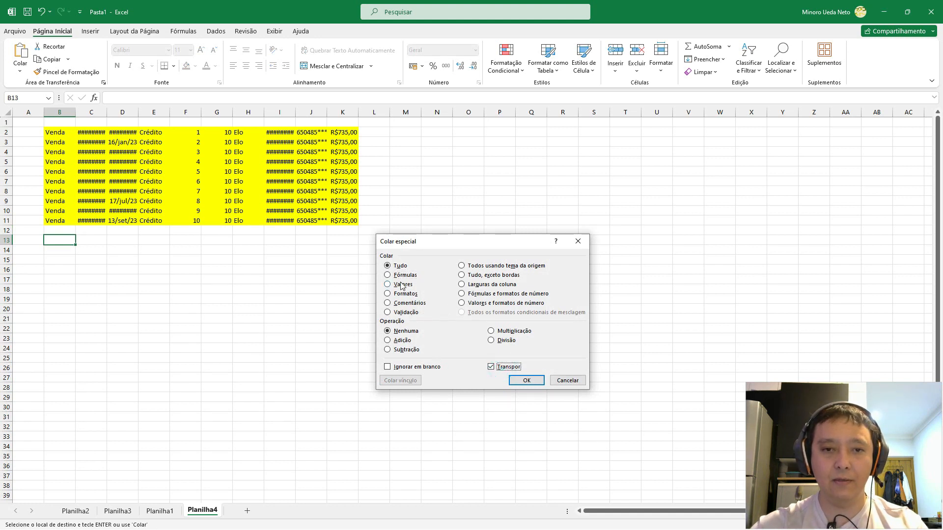
pyautogui.click(527, 379)
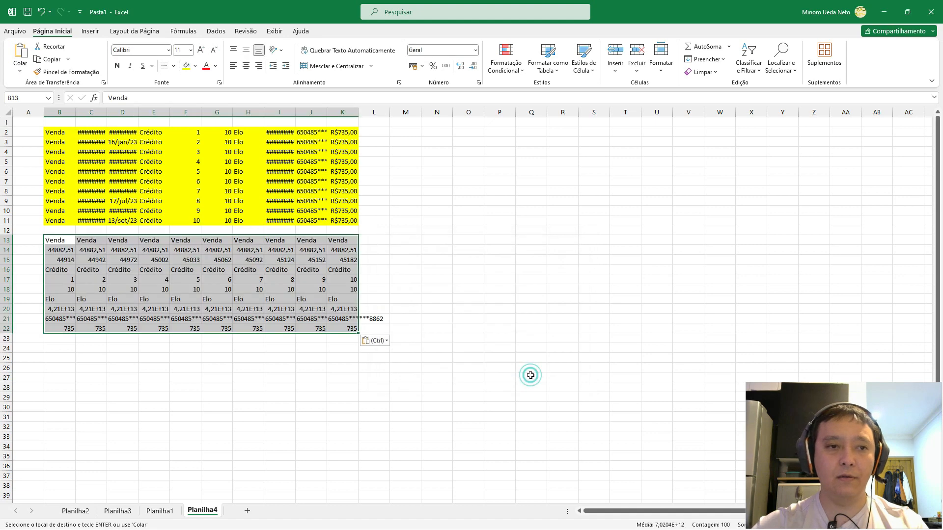
# Examine the transposed block's Venda row across to column K.
pyautogui.press('Up')
pyautogui.press('Right')
pyautogui.press('Right')
pyautogui.press('Right')
pyautogui.press('Right')
pyautogui.press('Right')
pyautogui.press('Right')
pyautogui.press('Right')
pyautogui.press('Right')
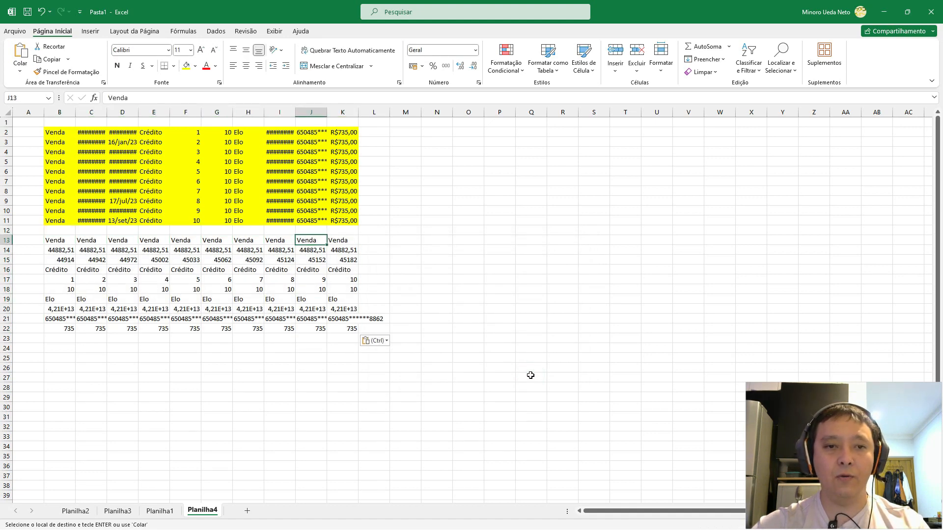
pyautogui.press('Right')
# Format the transposed sale dates in B14:K14 as dates with abbreviated month names.
pyautogui.press('Home')
pyautogui.hotkey('ctrl', 'Up')
pyautogui.hotkey('ctrl', 'Up')
pyautogui.hotkey('ctrl', 'Down')
pyautogui.press('Down')
pyautogui.press('Down')
pyautogui.press('Down')
pyautogui.hotkey('ctrl', 'shift', 'Right')
pyautogui.hotkey('ctrl', 'shift', '1')
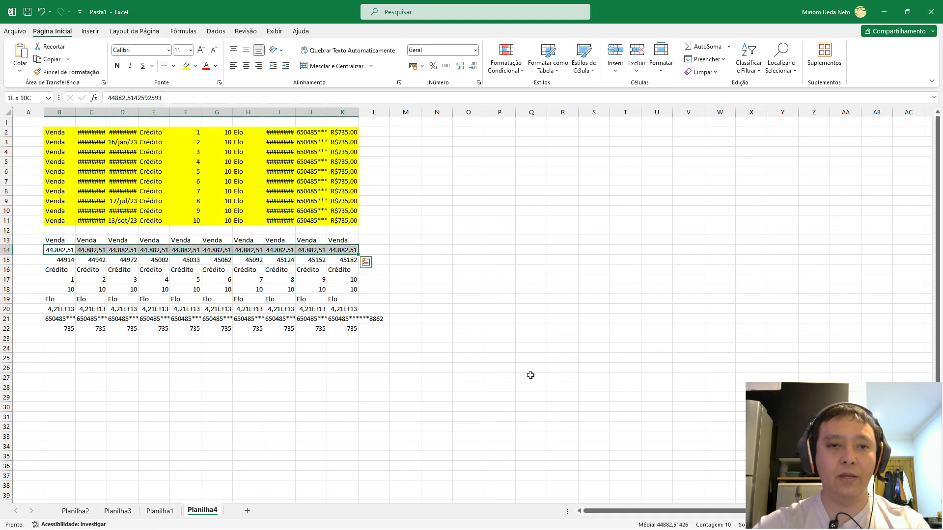
pyautogui.hotkey('ctrl', 'shift', '3')
# Apply the same abbreviated-month date format to the second transposed date row, B15:K15.
pyautogui.press('Down')
pyautogui.press('Right')
pyautogui.press('Up')
pyautogui.press('Up')
pyautogui.hotkey('ctrl', 'Up')
pyautogui.hotkey('ctrl', 'Up')
pyautogui.hotkey('ctrl', 'Down')
pyautogui.press('Down')
pyautogui.press('Down')
pyautogui.press('Left')
pyautogui.press('Down')
pyautogui.press('Down')
pyautogui.hotkey('ctrl', 'shift', 'Right')
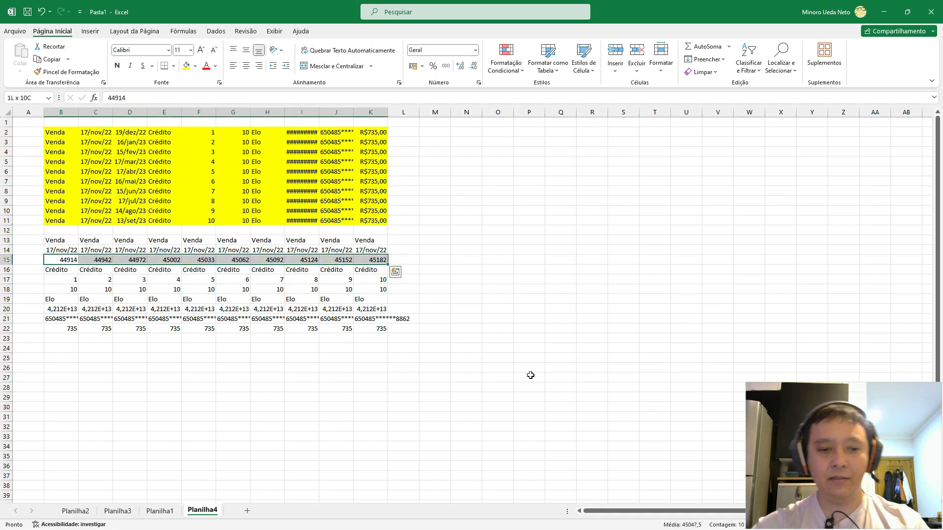
pyautogui.hotkey('ctrl', 'shift', '3')
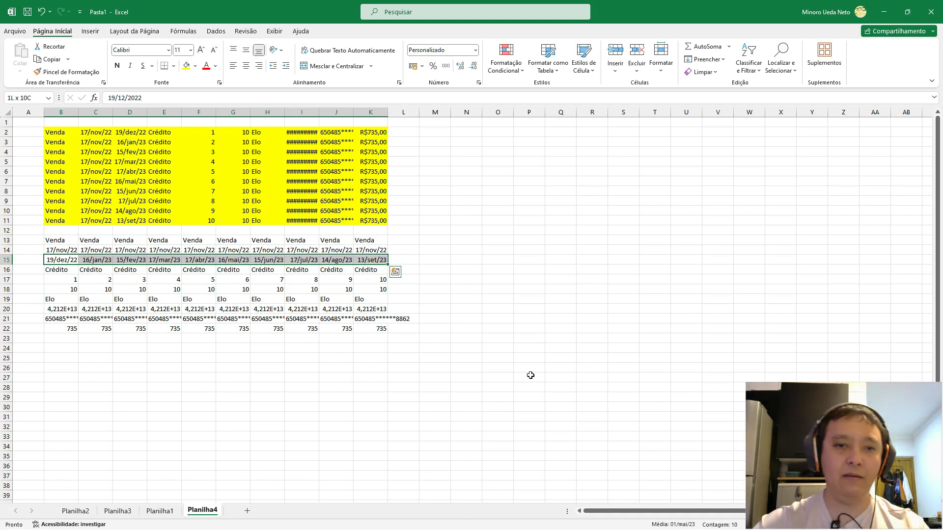
# Examine the transposed block from the Crédito row in row 16 through the rows below it, across columns B to K.
pyautogui.press('Down')
pyautogui.press('Up')
pyautogui.press('Down')
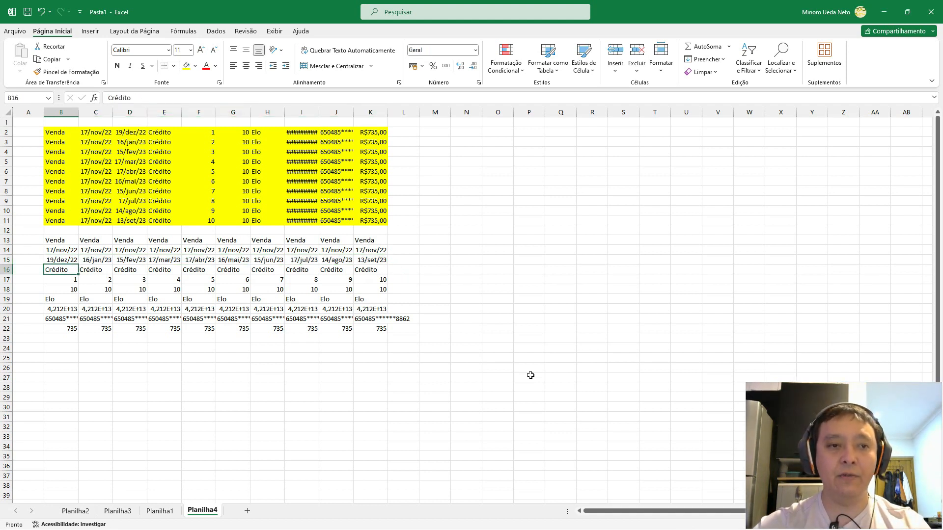
pyautogui.hotkey('ctrl', 'Right')
pyautogui.press('Left')
pyautogui.hotkey('ctrl', 'Left')
pyautogui.hotkey('ctrl', 'Right')
pyautogui.press('Left')
pyautogui.press('Left')
pyautogui.press('Down')
pyautogui.hotkey('ctrl', 'Left')
pyautogui.hotkey('ctrl', 'Right')
pyautogui.press('Left')
pyautogui.press('Down')
pyautogui.hotkey('ctrl', 'Left')
pyautogui.hotkey('ctrl', 'Right')
pyautogui.press('Left')
pyautogui.press('Down')
pyautogui.press('Left')
pyautogui.hotkey('ctrl', 'Left')
pyautogui.hotkey('ctrl', 'Right')
pyautogui.press('Left')
pyautogui.press('Down')
pyautogui.hotkey('ctrl', 'Left')
pyautogui.hotkey('ctrl', 'Right')
pyautogui.press('Up')
pyautogui.press('Up')
pyautogui.press('Up')
pyautogui.press('Up')
pyautogui.press('Up')
pyautogui.press('Up')
pyautogui.press('Up')
pyautogui.press('Up')
pyautogui.press('Up')
pyautogui.press('Up')
pyautogui.press('Up')
pyautogui.press('Up')
pyautogui.press('Up')
pyautogui.press('Up')
pyautogui.press('Up')
pyautogui.press('Up')
pyautogui.press('Up')
pyautogui.press('Up')
pyautogui.press('Up')
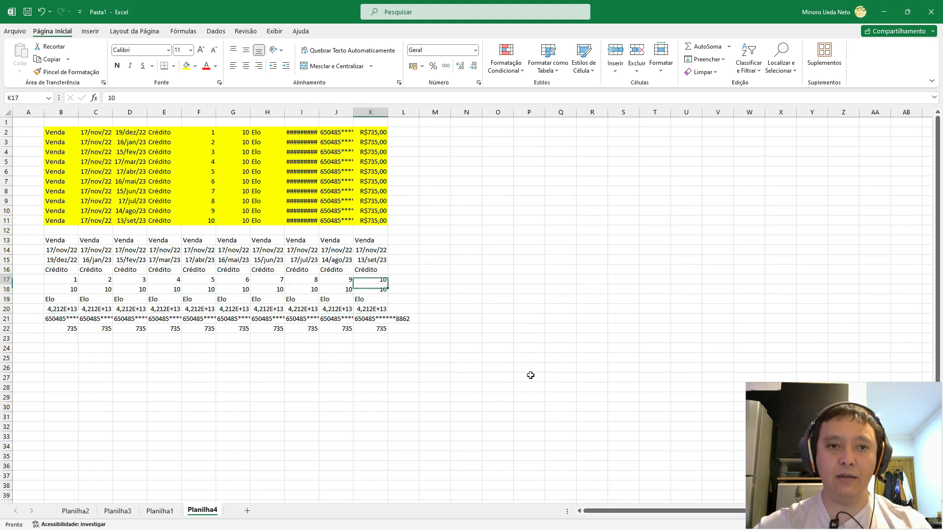
pyautogui.press('Left')
pyautogui.press('Down')
pyautogui.press('Down')
pyautogui.press('Left')
pyautogui.press('Left')
pyautogui.press('Left')
pyautogui.press('Left')
pyautogui.press('Up')
pyautogui.press('Up')
pyautogui.hotkey('ctrl', 'Down')
pyautogui.hotkey('ctrl', 'Down')
pyautogui.press('Down')
pyautogui.press('Left')
pyautogui.press('Down')
pyautogui.press('Left')
pyautogui.press('Left')
pyautogui.press('Left')
pyautogui.hotkey('ctrl', 'Right')
pyautogui.hotkey('ctrl', 'Right')
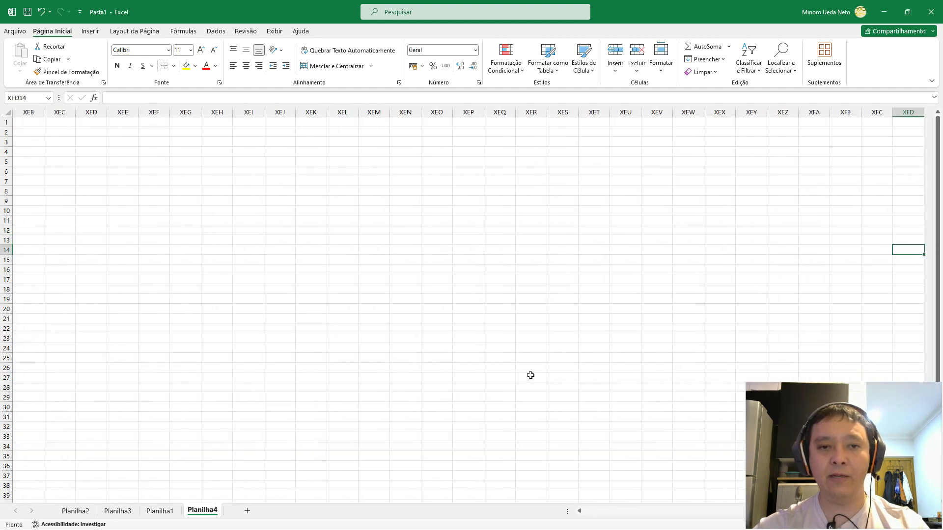
# Copy the whole transposed block in B13:K22.
pyautogui.hotkey('ctrl', 'Left')
pyautogui.hotkey('ctrl', 'Left')
pyautogui.press('Up')
pyautogui.hotkey('ctrl', 'shift', 'Down')
pyautogui.hotkey('ctrl', 'shift', 'Right')
pyautogui.hotkey('ctrl', 'c')
# Use Paste Special at B24 to paste all of the copied block with Transpose enabled.
pyautogui.press('Down')
pyautogui.press('Left')
pyautogui.press('Right')
pyautogui.hotkey('ctrl', 'Down')
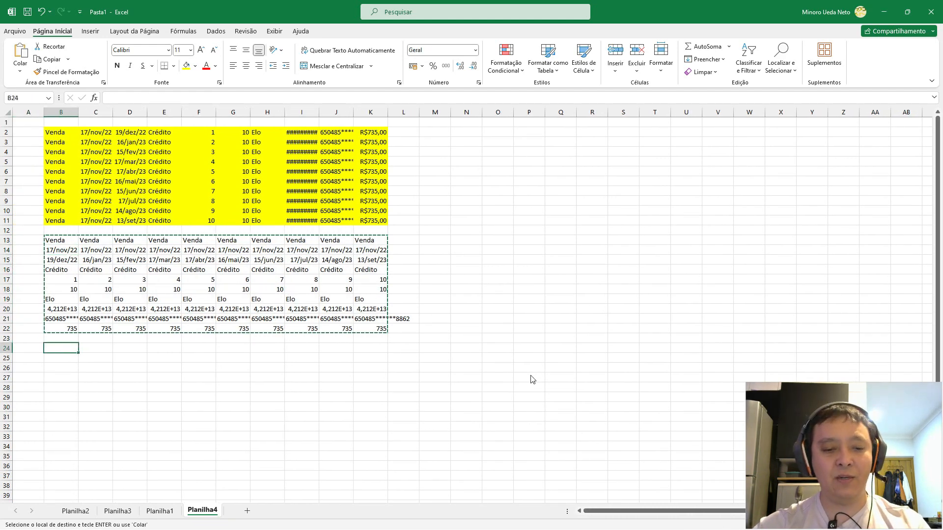
pyautogui.hotkey('ctrl', 'alt', 'v')
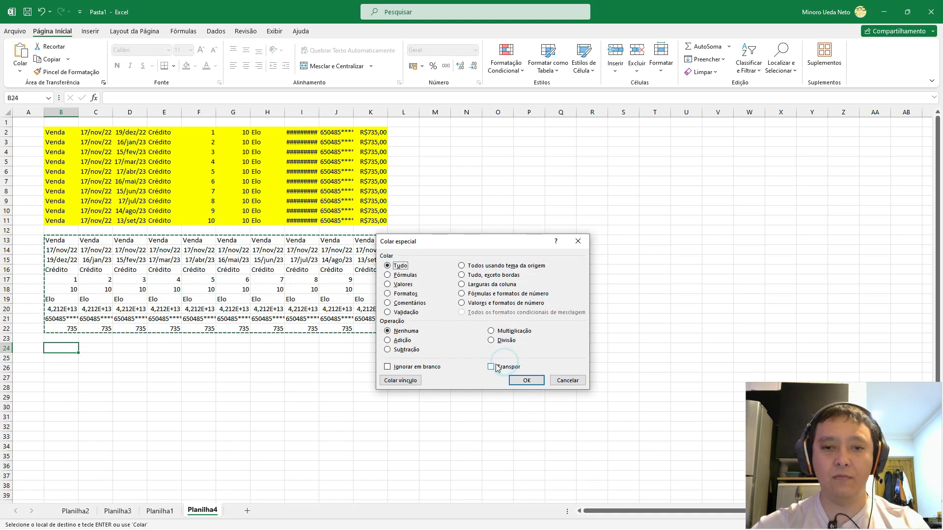
pyautogui.click(526, 381)
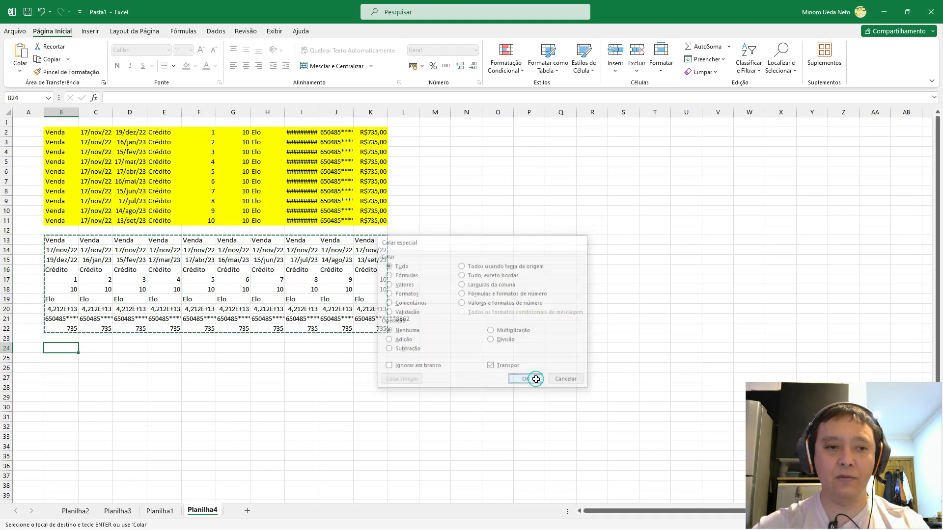
# Compare the re-transposed rows in B24:K33 with the transposed block and the yellow rows in B2:K11, and end copy mode.
pyautogui.hotkey('ctrl', 'Up')
pyautogui.hotkey('ctrl', 'Up')
pyautogui.hotkey('ctrl', 'Left')
pyautogui.hotkey('ctrl', 'Right')
pyautogui.hotkey('ctrl', 'Up')
pyautogui.hotkey('ctrl', 'Up')
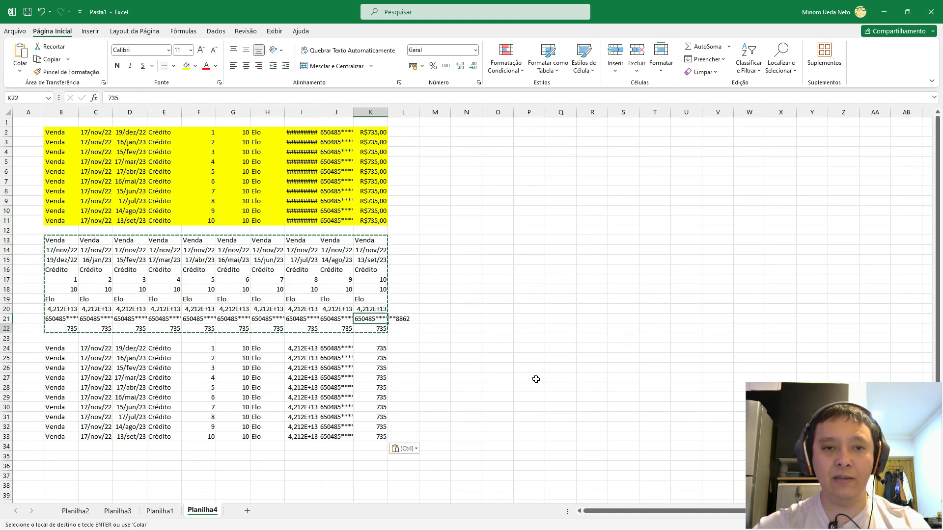
pyautogui.hotkey('ctrl', 'Down')
pyautogui.hotkey('ctrl', 'Down')
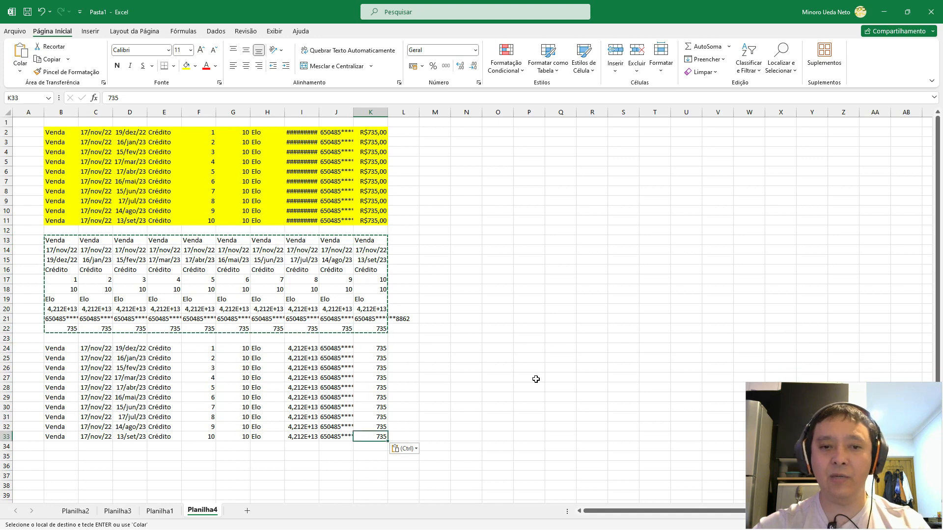
pyautogui.hotkey('ctrl', 'Left')
pyautogui.hotkey('ctrl', 'Up')
pyautogui.hotkey('ctrl', 'Right')
pyautogui.hotkey('ctrl', 'Up')
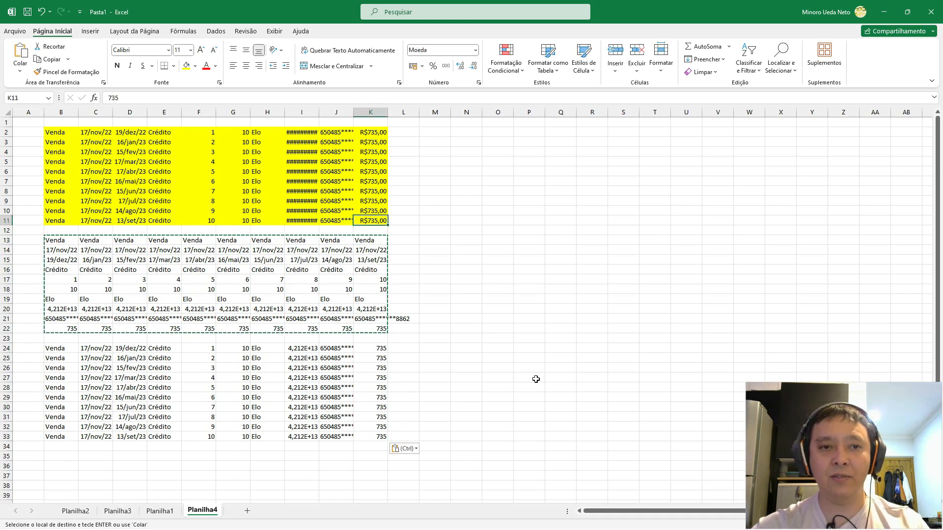
pyautogui.hotkey('ctrl', 'Up')
pyautogui.hotkey('ctrl', 'Left')
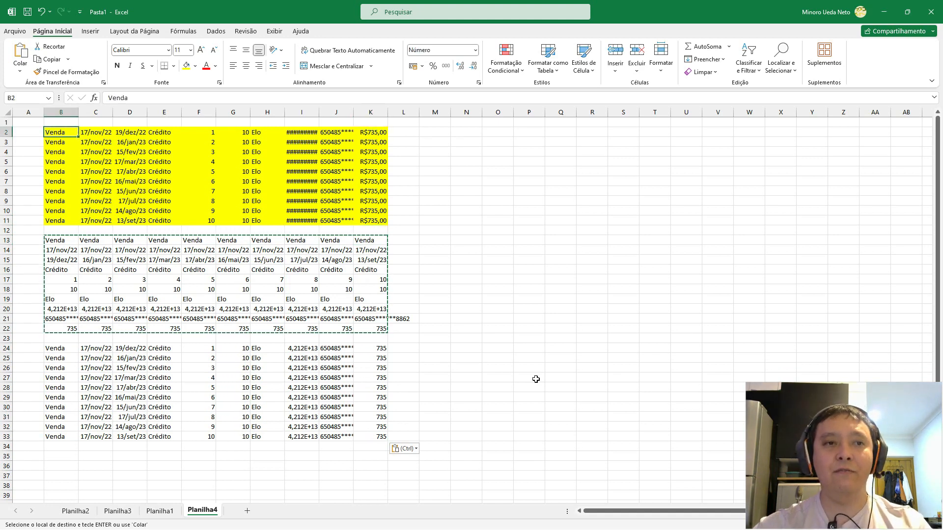
pyautogui.hotkey('ctrl', 'shift', 'Down')
pyautogui.hotkey('ctrl', 'shift', 'Right')
pyautogui.press('Escape')
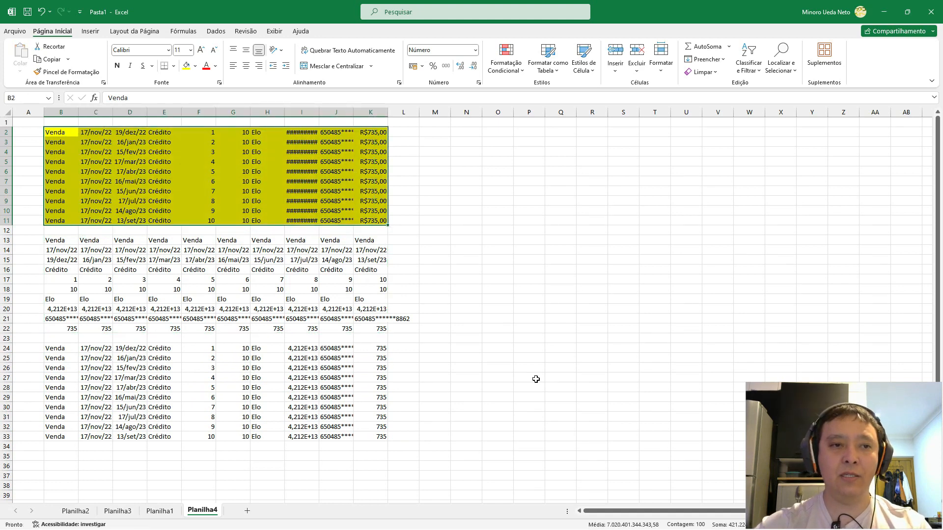
pyautogui.press('Right')
pyautogui.press('Right')
pyautogui.press('Right')
pyautogui.hotkey('ctrl', 'Right')
pyautogui.press('Right')
pyautogui.press('Right')
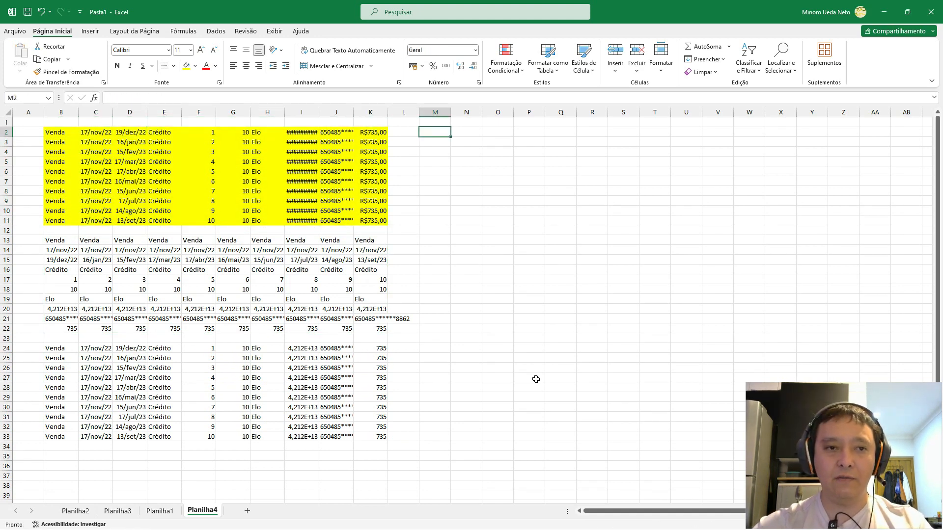
pyautogui.press('Right')
pyautogui.press('Left')
pyautogui.press('Left')
# Switch to the Google Sheets course outline and check the Módulo 1 topic "Colar especial - quando e onde utilizar" in B5.
pyautogui.hotkey('alt', 'Tab')
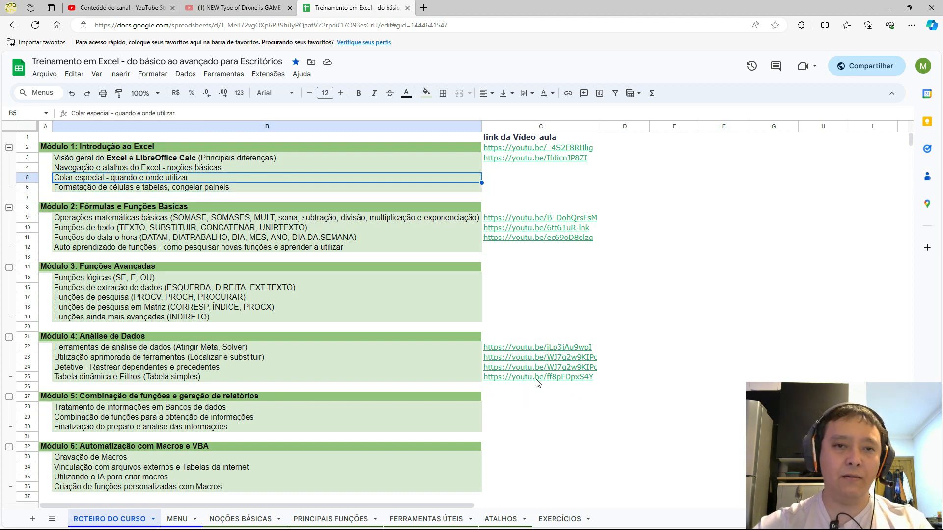
pyautogui.press('Right')
pyautogui.press('Left')
pyautogui.press('Right')
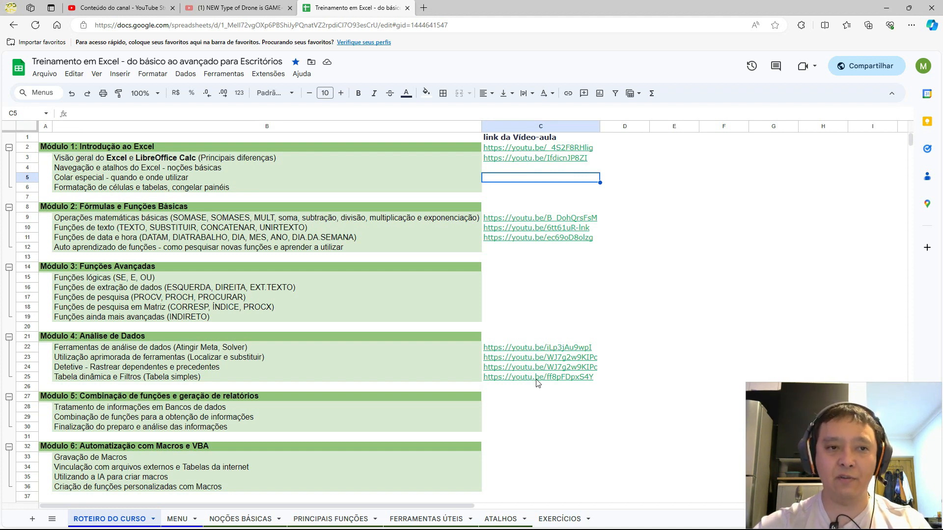
pyautogui.press('Left')
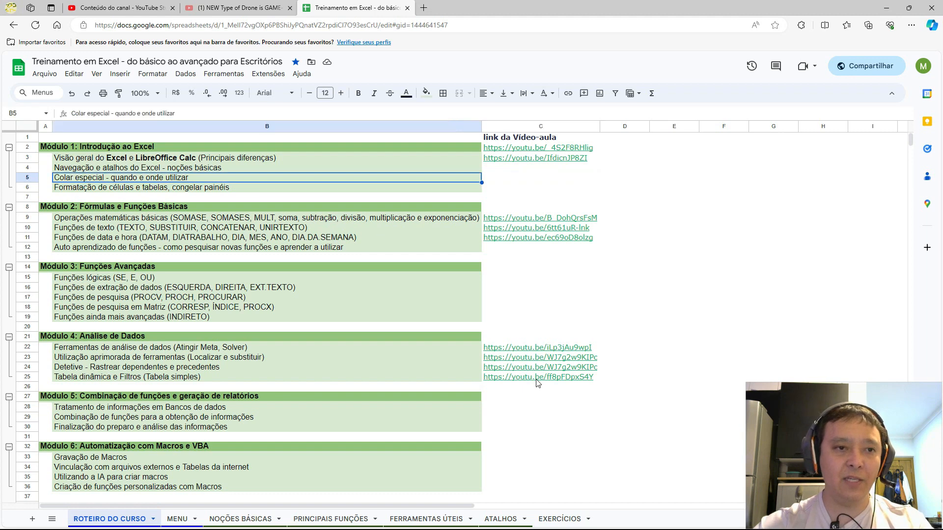
# Review the course outline from the last Módulo 1 topic through the Módulo 2 topics on math, text and date functions in B9:B11.
pyautogui.press('Down')
pyautogui.press('Down')
pyautogui.press('Down')
pyautogui.press('Down')
pyautogui.press('Up')
pyautogui.press('Down')
pyautogui.press('Down')
pyautogui.press('Up')
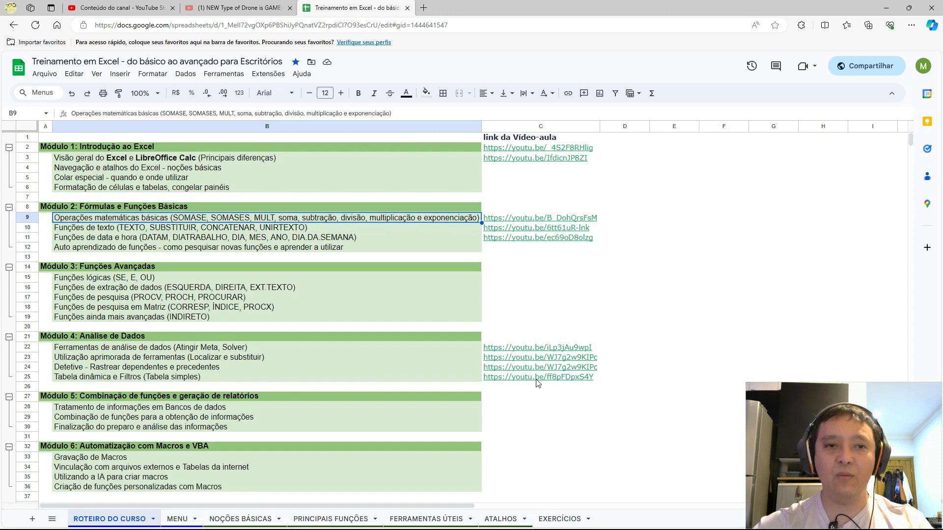
pyautogui.press('Down')
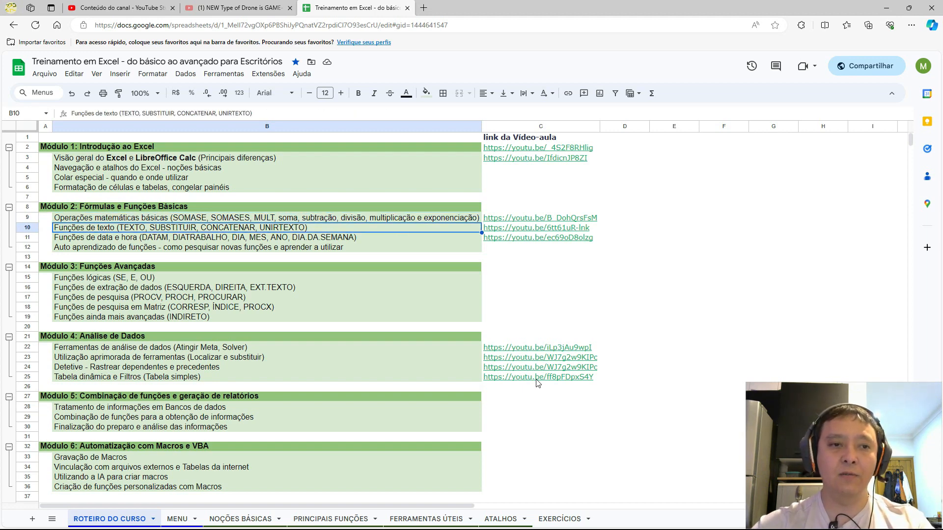
pyautogui.press('Up')
pyautogui.press('Up')
pyautogui.press('Down')
pyautogui.press('Down')
pyautogui.press('Down')
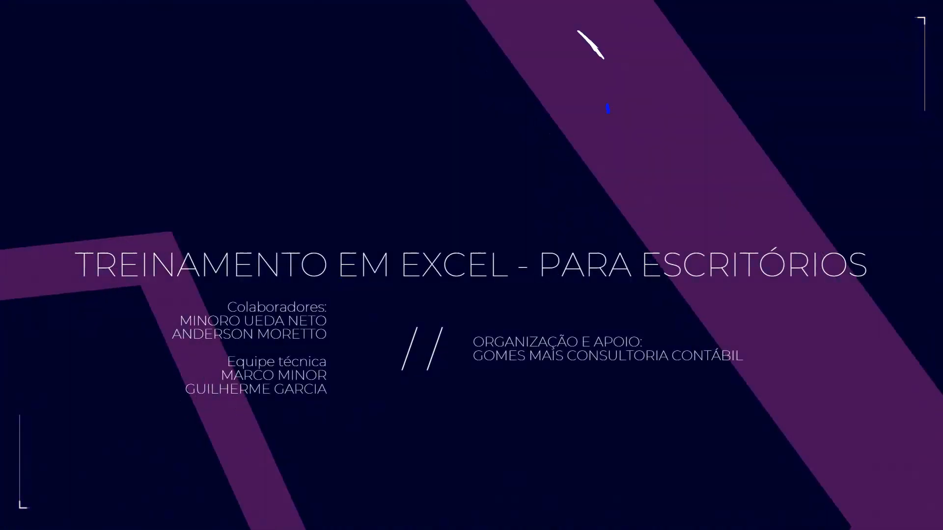